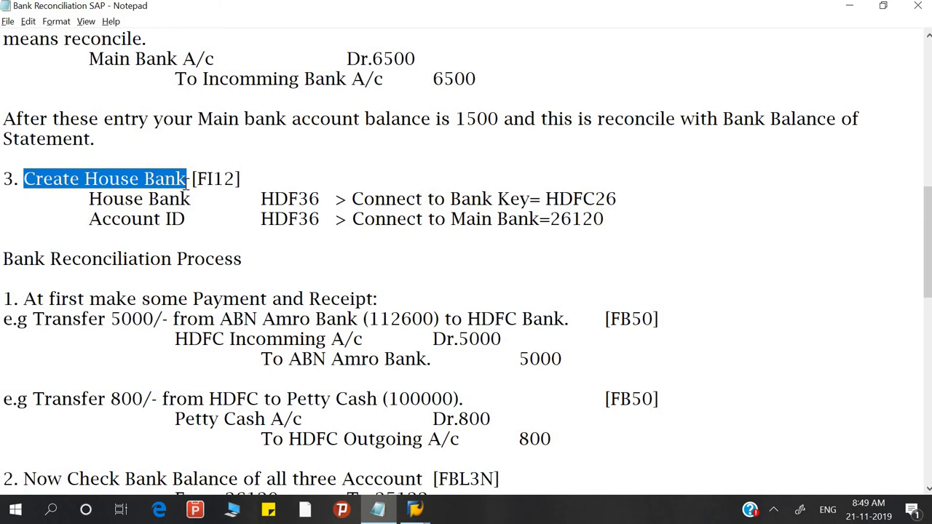
Step: In the Notepad notes, add a space after '[FI01]:' in the Bank Key Creation line
{"action": "scroll", "coordinate": [188, 179], "scroll_direction": "up", "scroll_amount": 10}
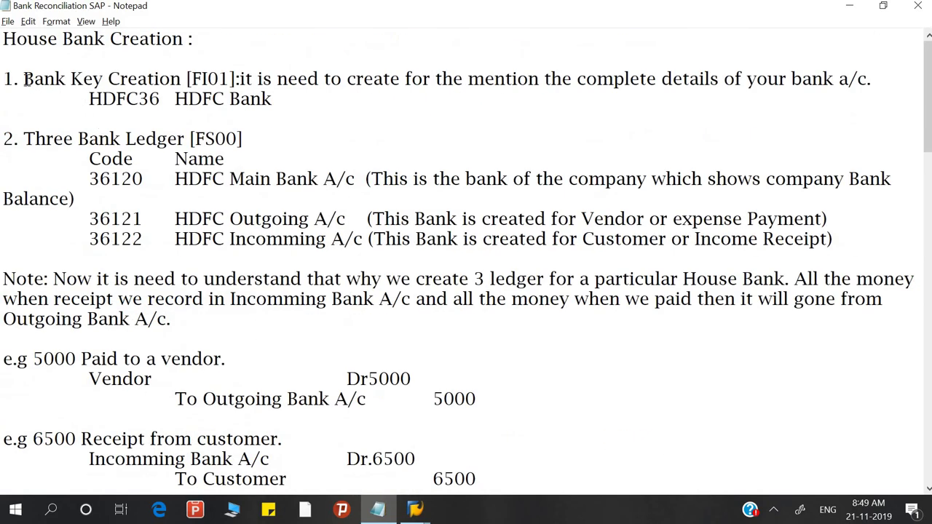
{"action": "left_click_drag", "start_coordinate": [24, 79], "coordinate": [180, 79]}
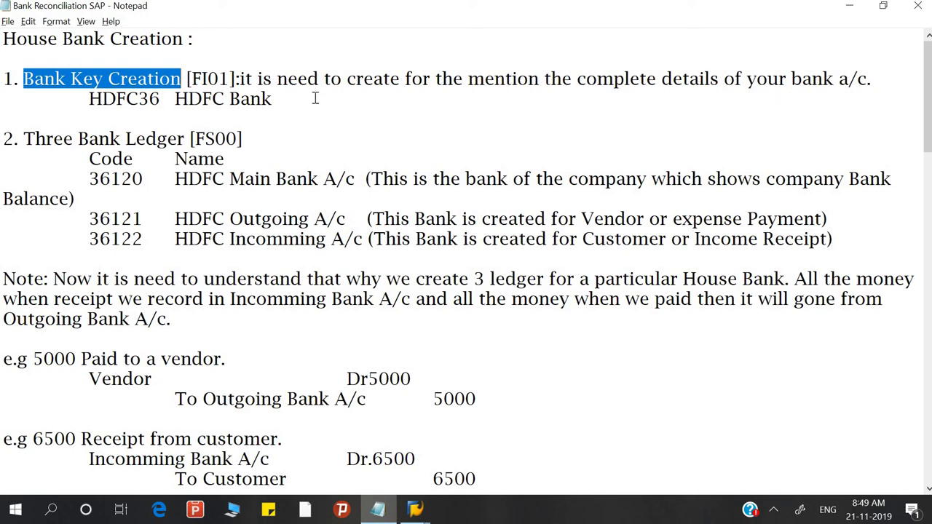
{"action": "left_click", "coordinate": [241, 80]}
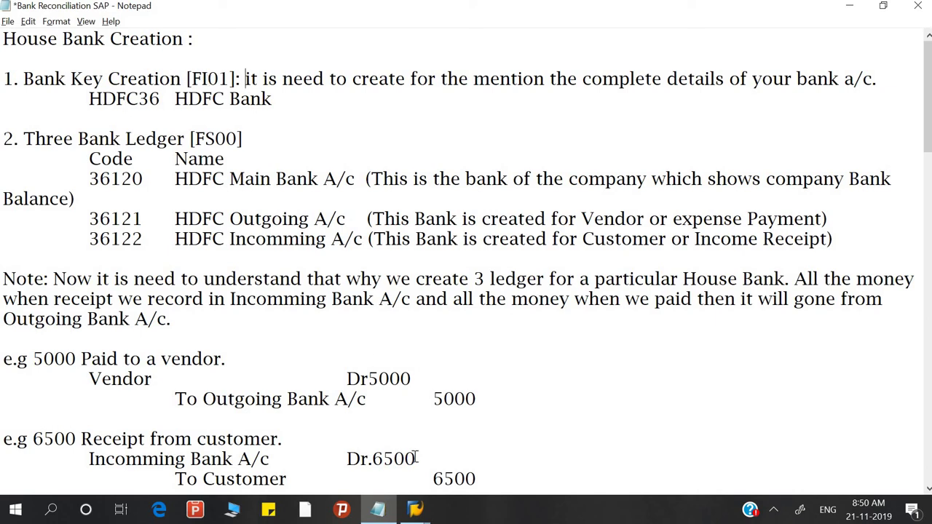
Step: Run FI01 in SAP and proceed with bank country IN and bank key HDFC36
{"action": "mouse_move", "coordinate": [419, 513]}
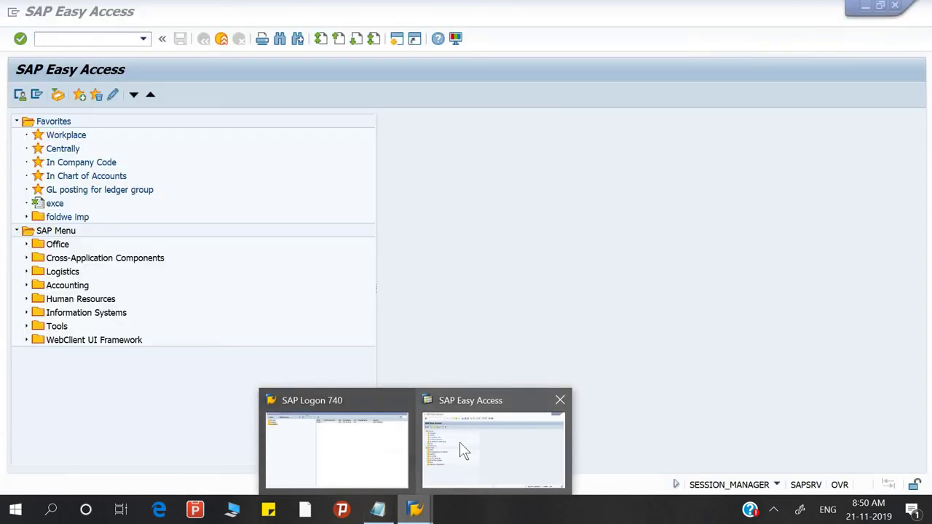
{"action": "left_click", "coordinate": [460, 442]}
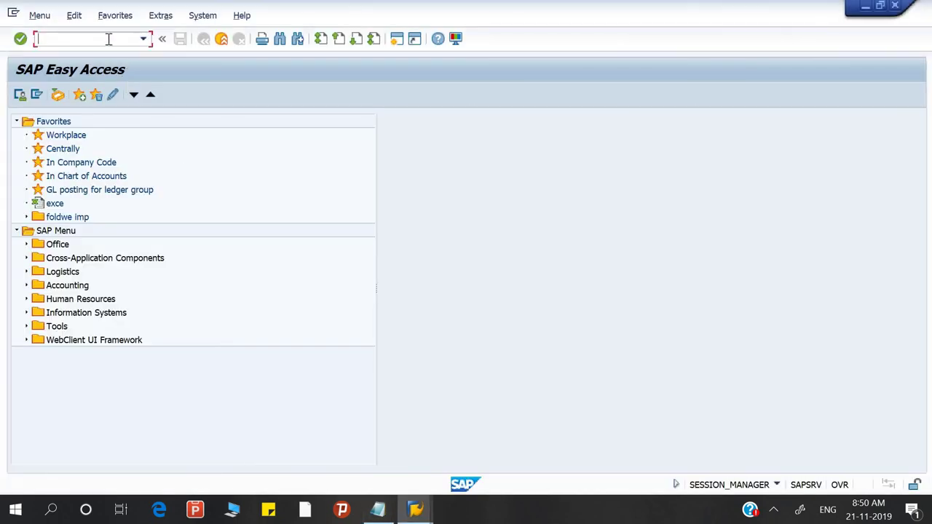
{"action": "type", "text": "FI"}
{"action": "key", "text": "alt+Tab"}
{"action": "key", "text": "alt+Tab"}
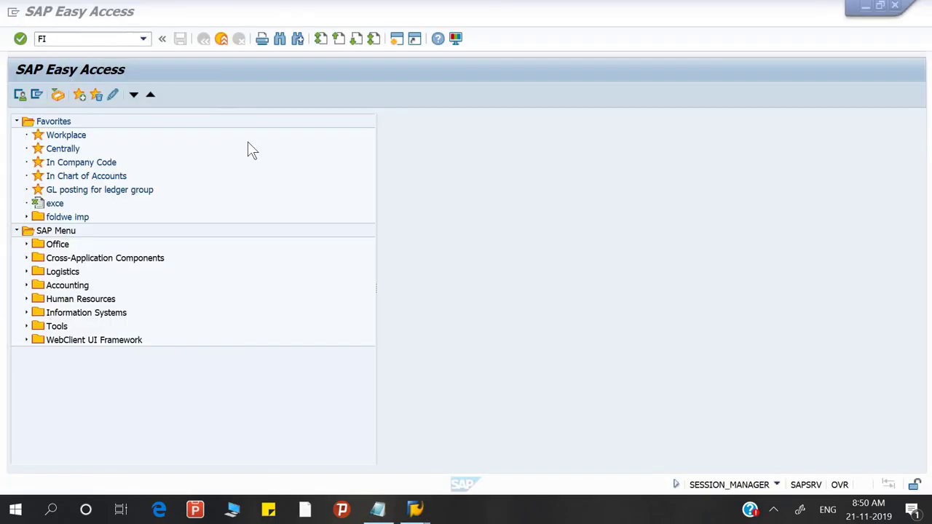
{"action": "type", "text": "F"}
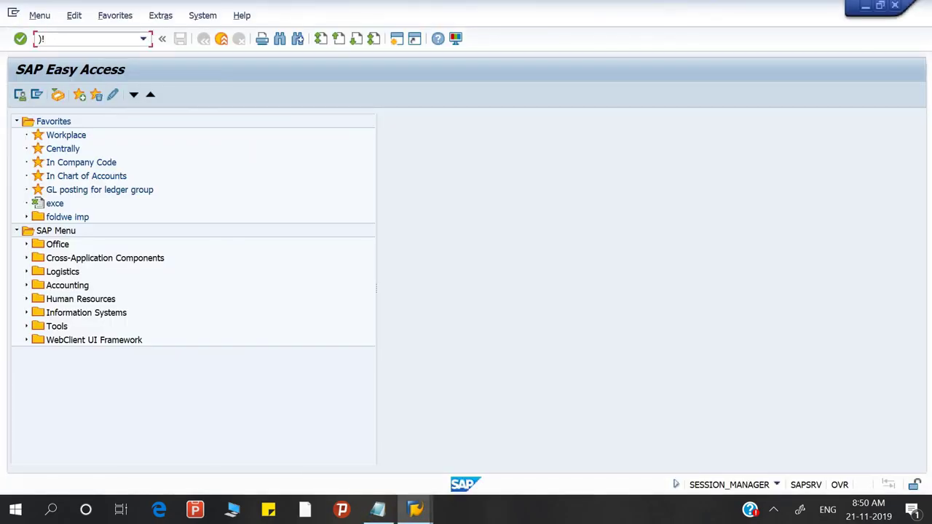
{"action": "key", "text": "BackSpace"}
{"action": "type", "text": "FI01"}
{"action": "key", "text": "Return"}
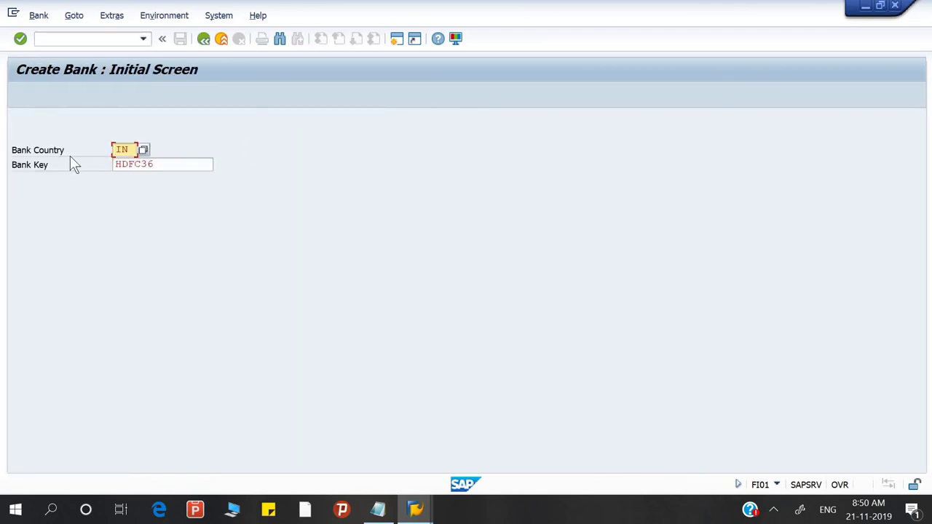
{"action": "left_click", "coordinate": [165, 167]}
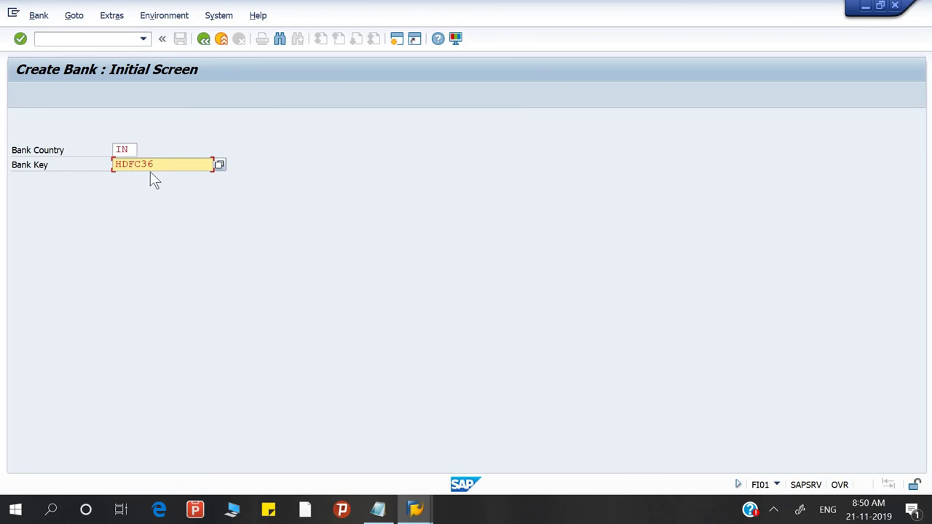
{"action": "key", "text": "Return"}
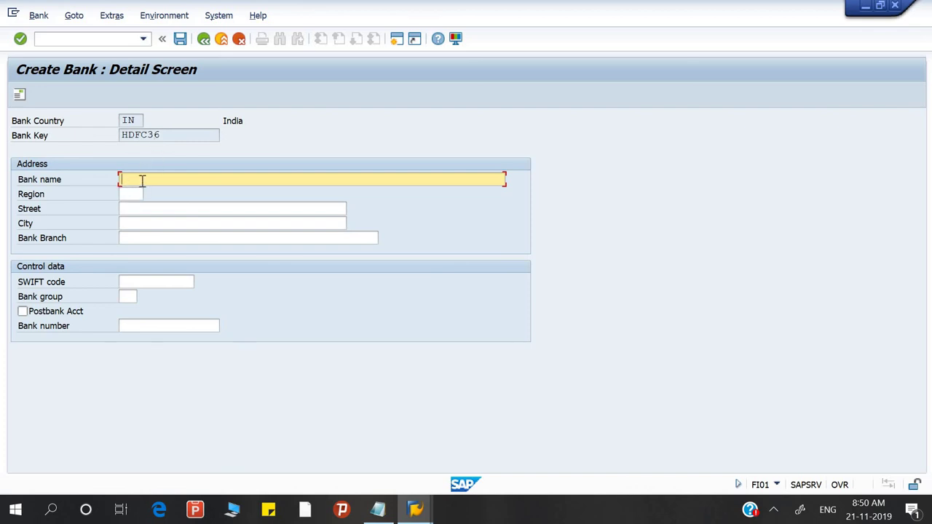
Step: Enter the bank name HDFC Bank Account
{"action": "type", "text": "HDFC"}
{"action": "type", "text": "Main Bank Account"}
{"action": "left_click", "coordinate": [168, 182]}
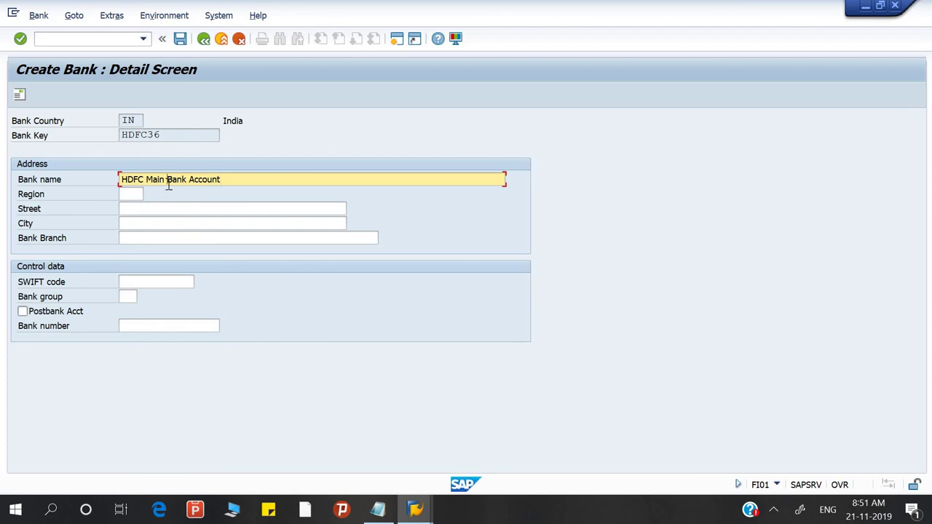
{"action": "key", "text": "BackSpace"}
{"action": "key", "text": "BackSpace"}
{"action": "key", "text": "BackSpace"}
{"action": "key", "text": "BackSpace"}
{"action": "key", "text": "BackSpace"}
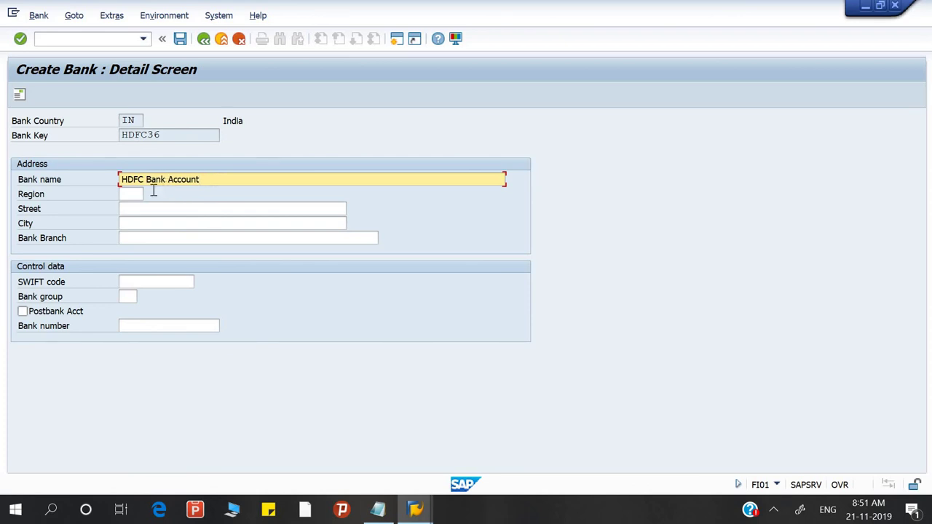
Step: Set region 24 (Uttar Pradesh), confirming it from the possible-values list
{"action": "left_click", "coordinate": [137, 193]}
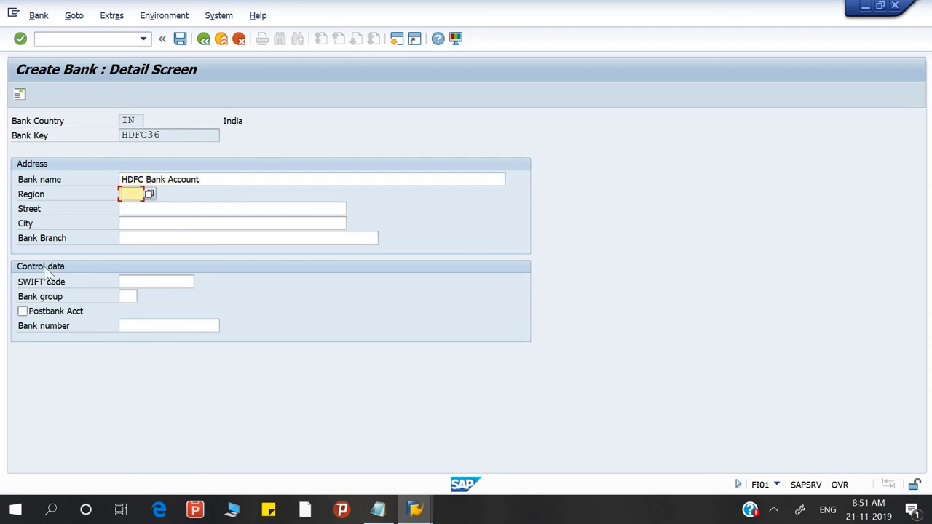
{"action": "type", "text": "24"}
{"action": "key", "text": "Tab"}
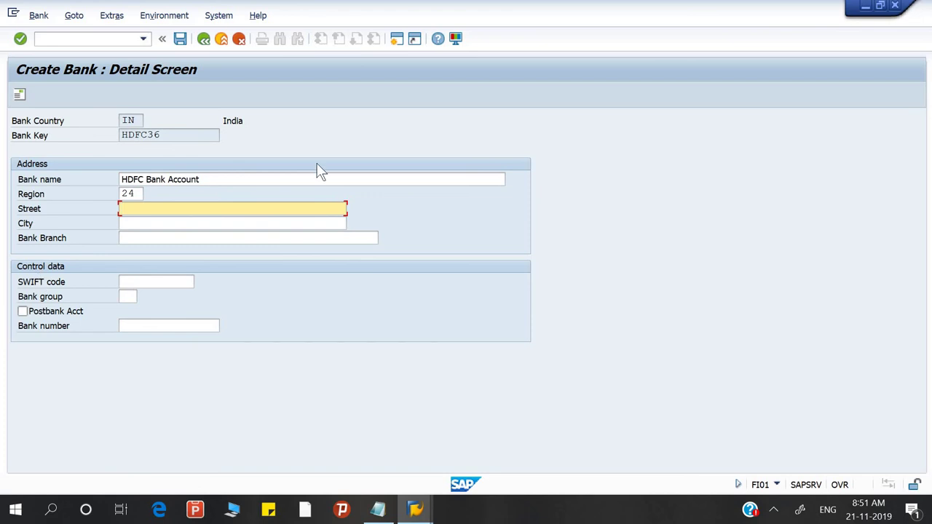
{"action": "double_click", "coordinate": [150, 195]}
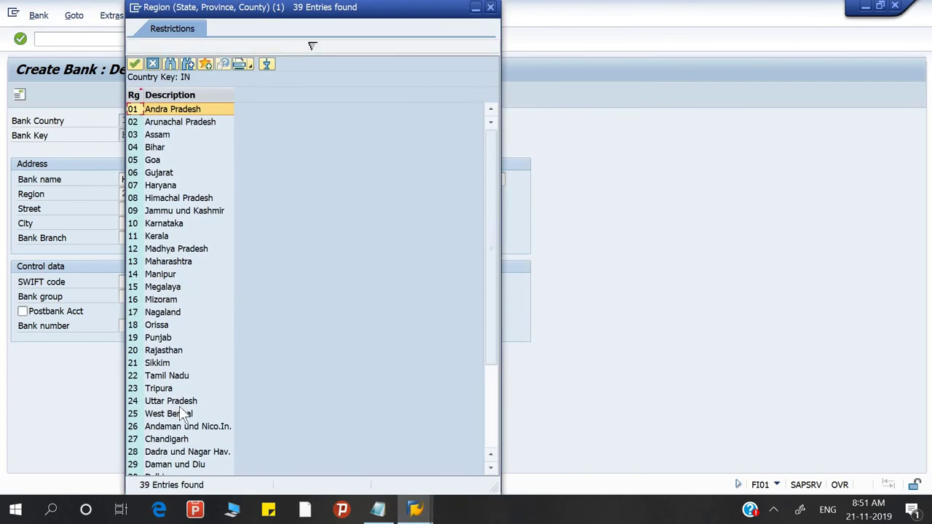
{"action": "left_click", "coordinate": [165, 402]}
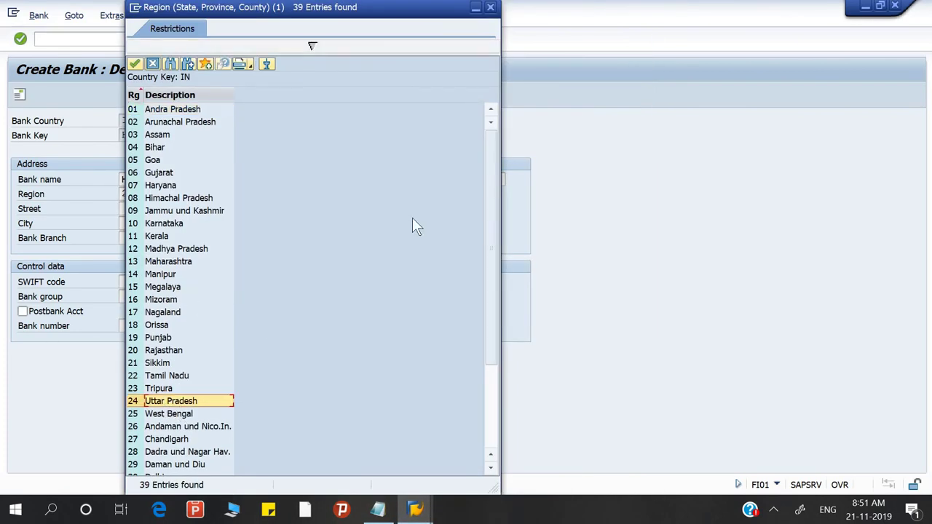
{"action": "left_click", "coordinate": [492, 8]}
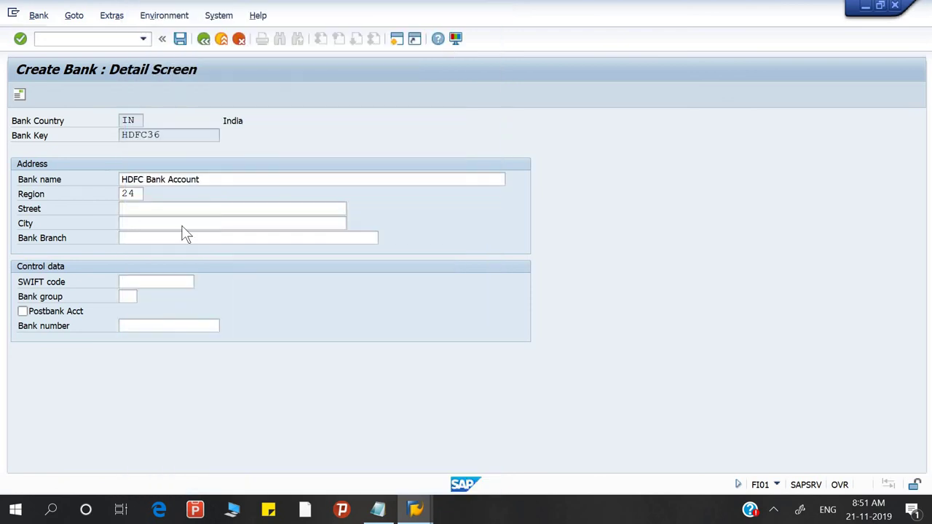
Step: Fill in street Shahi Market, city Gorakhpur and bank branch Golghar, then open the address details
{"action": "left_click", "coordinate": [138, 210]}
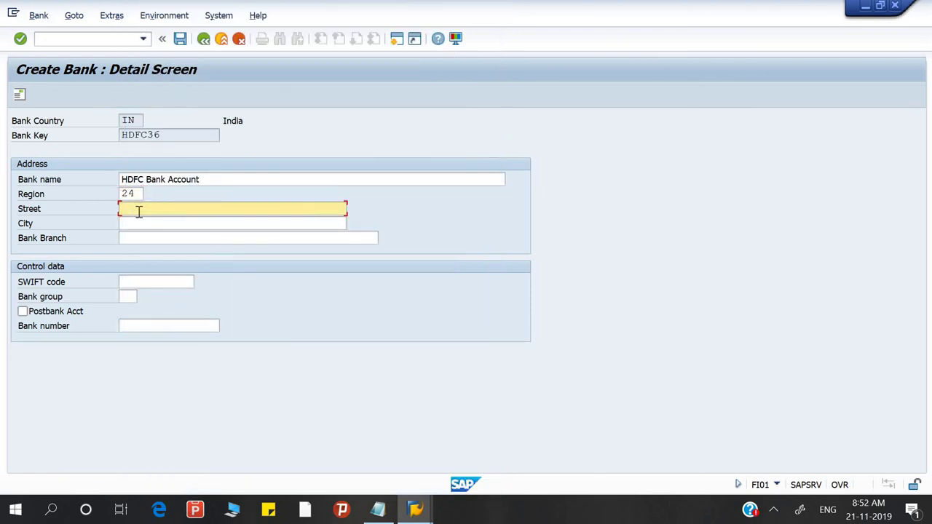
{"action": "type", "text": "Sham"}
{"action": "type", "text": " Market"}
{"action": "left_click", "coordinate": [142, 228]}
{"action": "type", "text": "Gorakhpur"}
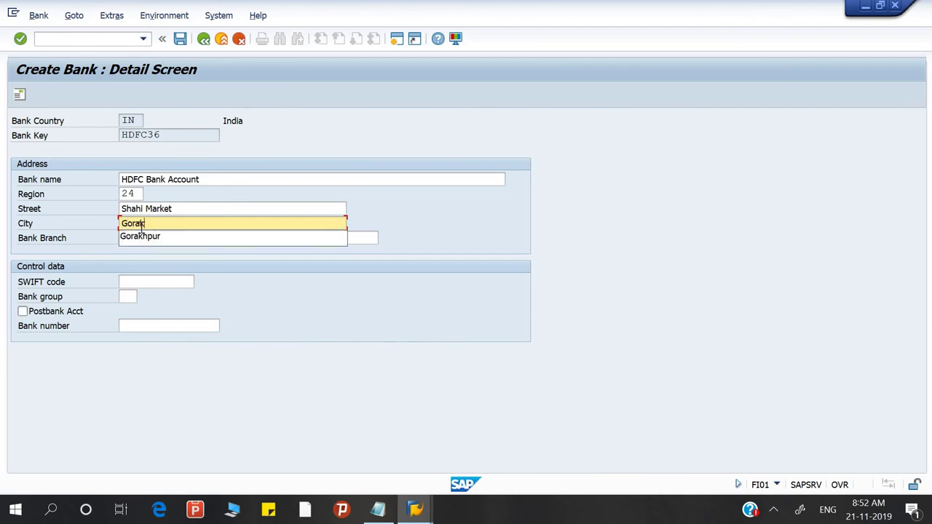
{"action": "key", "text": "Tab"}
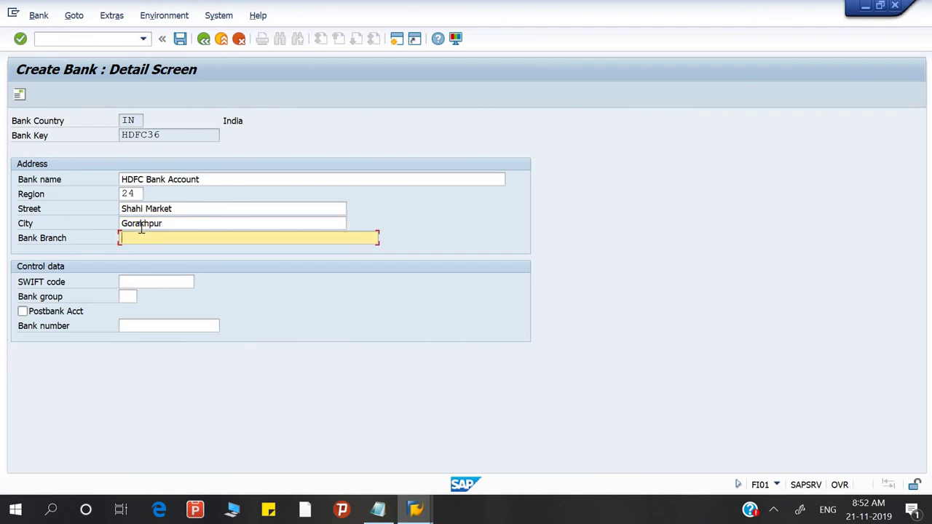
{"action": "type", "text": "Golghar"}
{"action": "key", "text": "Tab"}
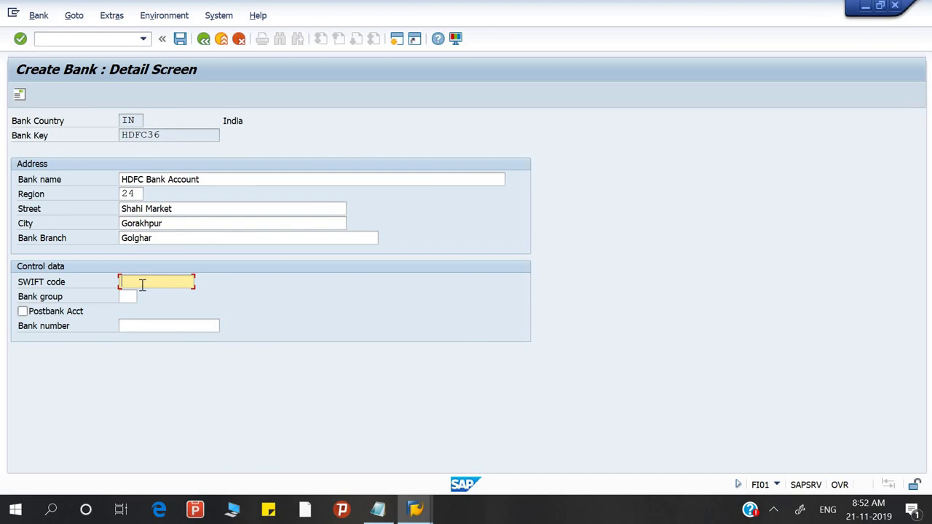
{"action": "left_click", "coordinate": [19, 96]}
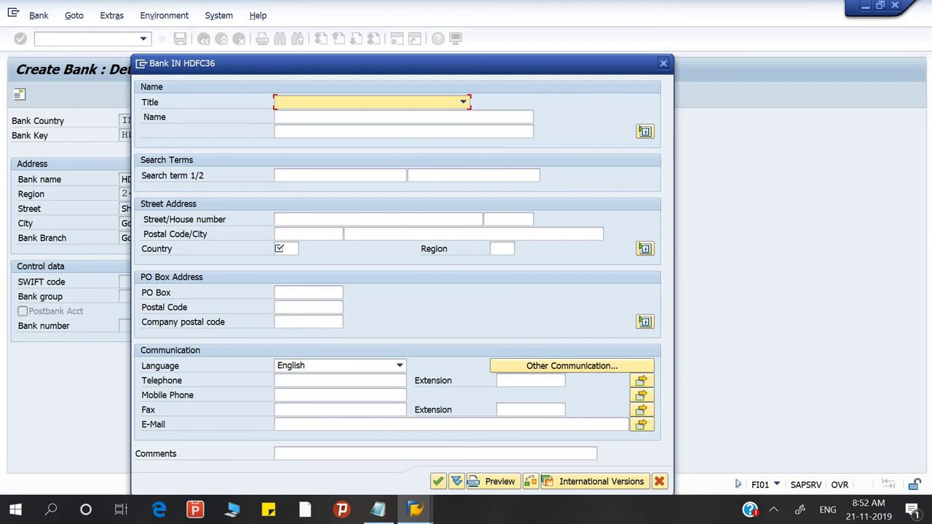
Step: Leave the empty address popup without saving it, save bank IN HDFC36, and return to Notepad
{"action": "left_click_drag", "start_coordinate": [590, 63], "coordinate": [585, 51]}
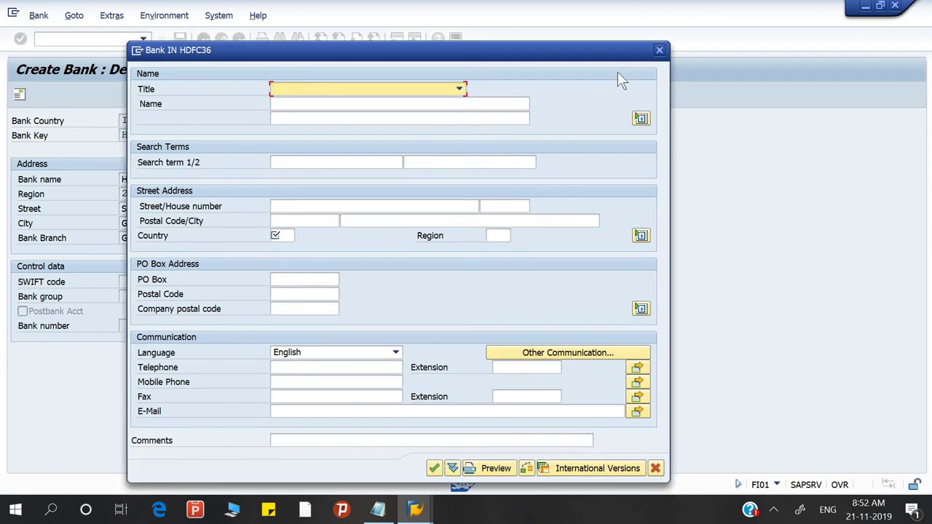
{"action": "left_click", "coordinate": [659, 50]}
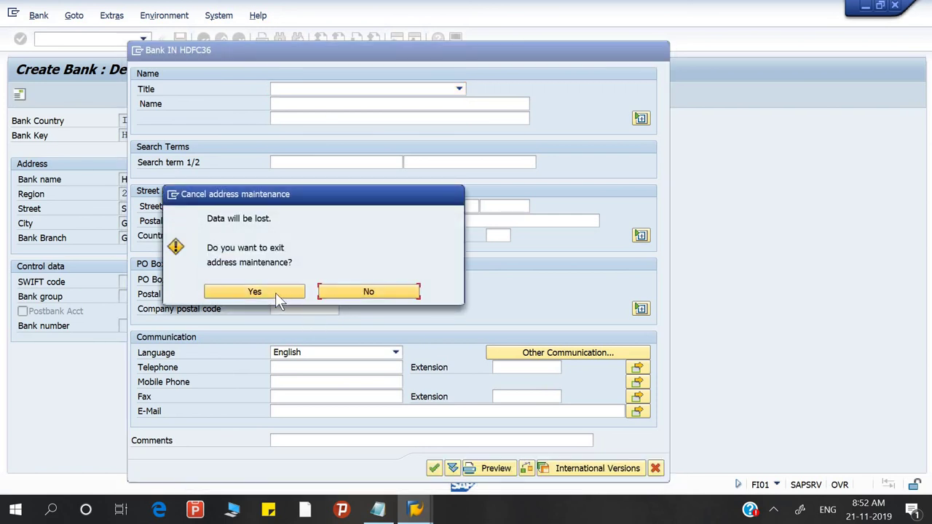
{"action": "left_click", "coordinate": [376, 292]}
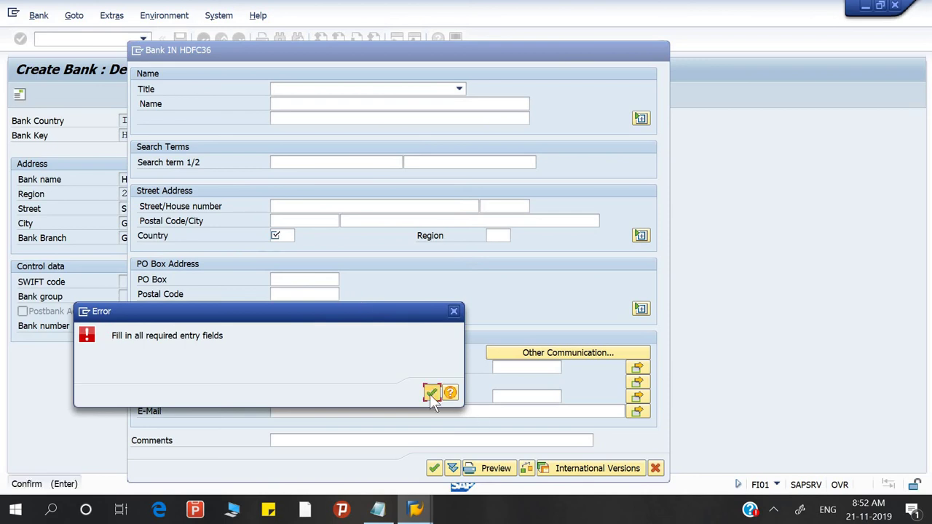
{"action": "left_click", "coordinate": [430, 394]}
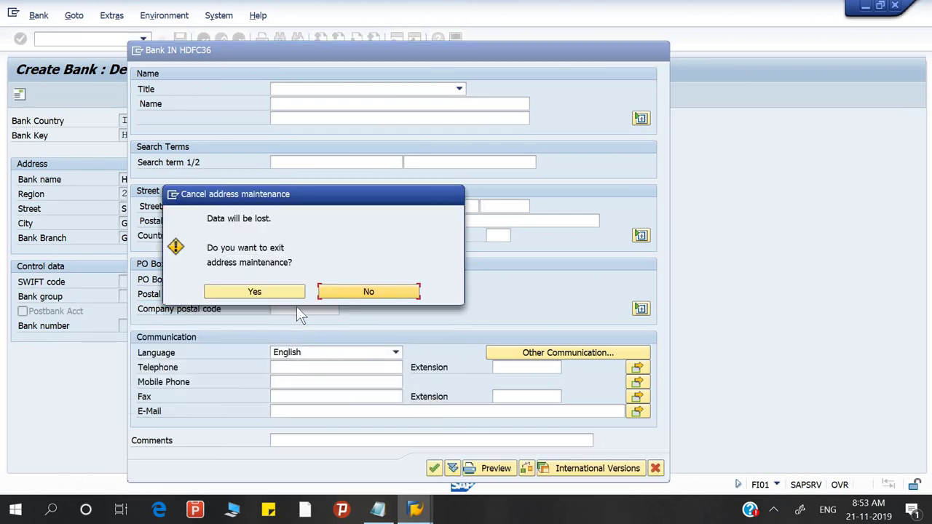
{"action": "left_click", "coordinate": [286, 294]}
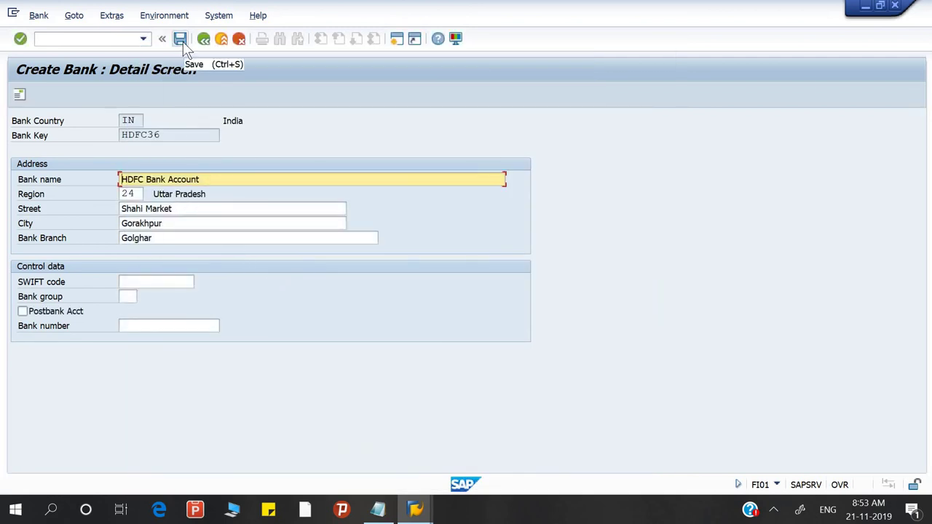
{"action": "left_click", "coordinate": [183, 43]}
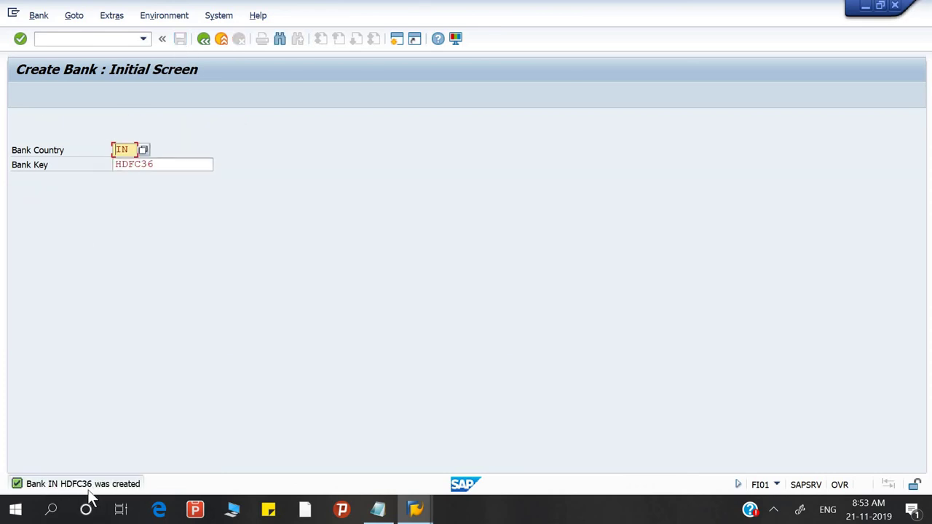
{"action": "left_click", "coordinate": [379, 509]}
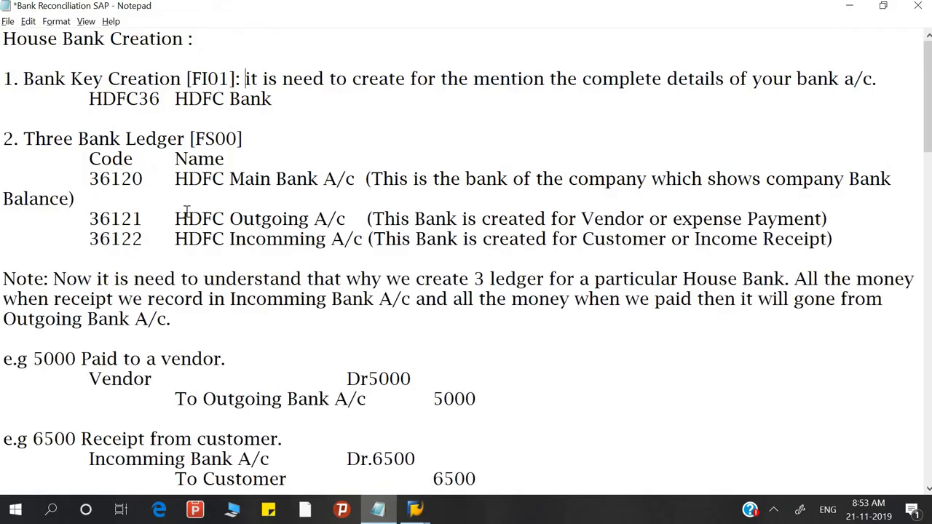
Step: Select the FS00 code in the notes and switch back to SAP's Create Bank screen
{"action": "left_click_drag", "start_coordinate": [90, 98], "coordinate": [162, 98]}
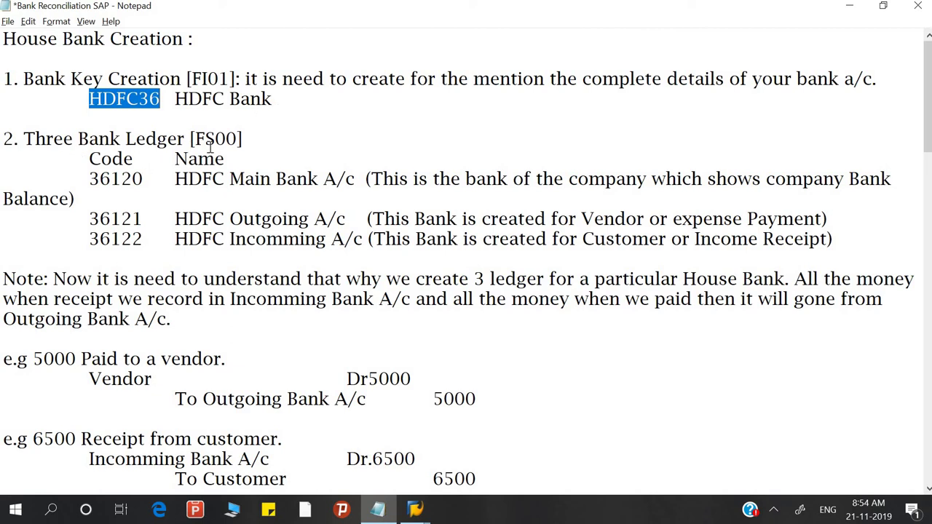
{"action": "left_click_drag", "start_coordinate": [195, 139], "coordinate": [241, 138]}
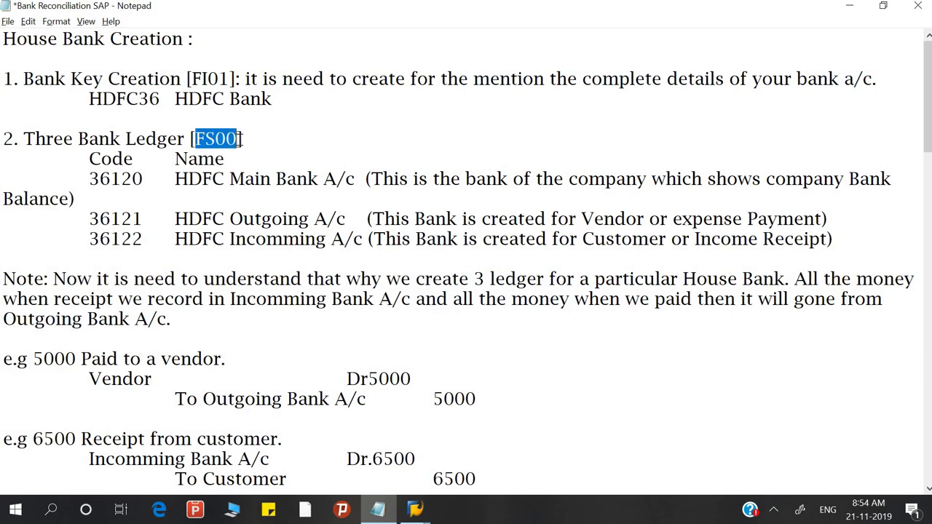
{"action": "key", "text": "alt+Tab"}
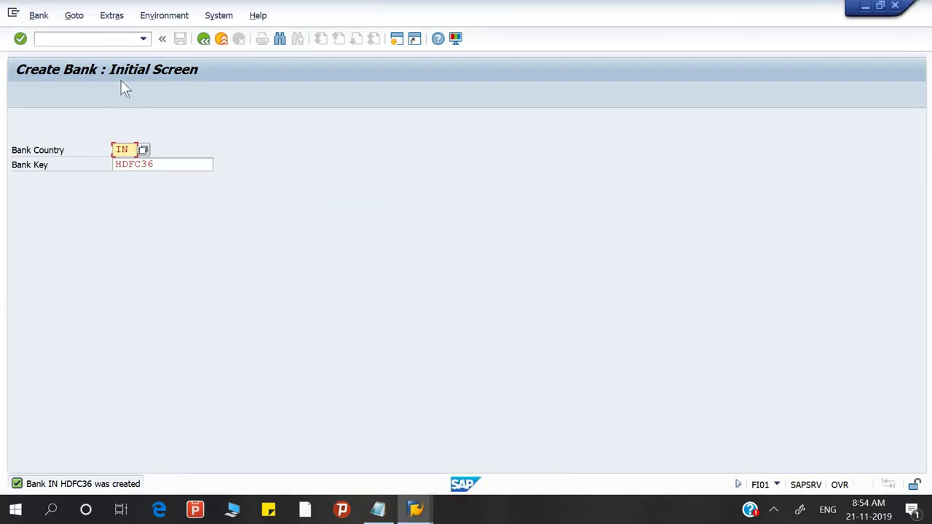
Step: Run /nfs00, change the G/L account from 36122 to 36120, and switch to the notes
{"action": "left_click", "coordinate": [110, 38]}
{"action": "type", "text": "/n"}
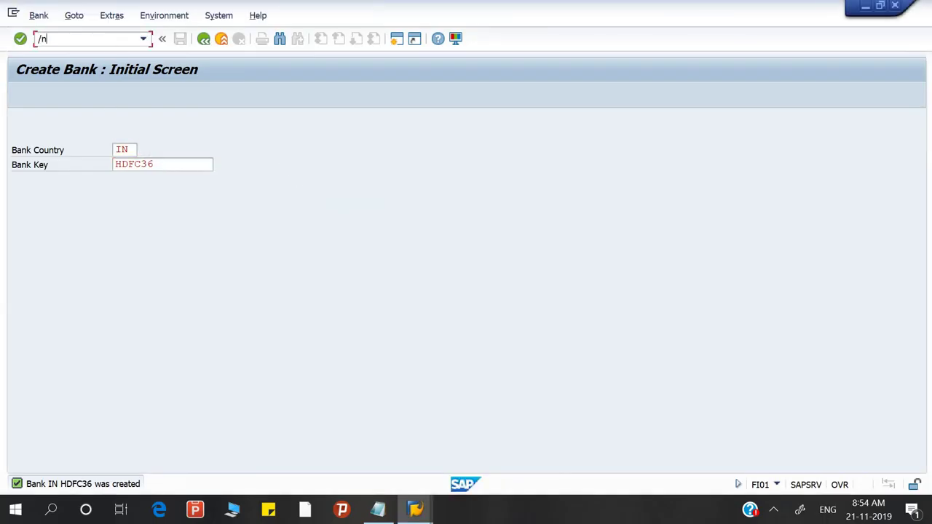
{"action": "type", "text": "fs00"}
{"action": "key", "text": "Return"}
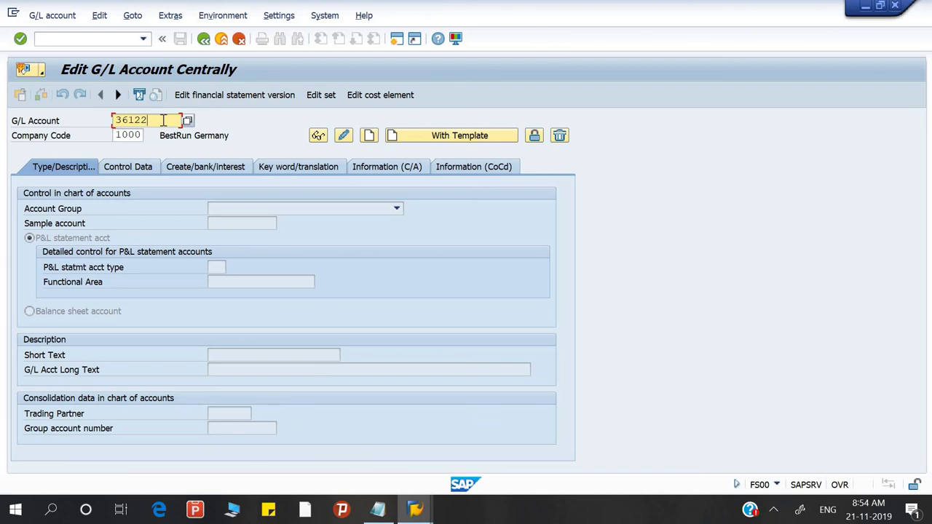
{"action": "key", "text": "BackSpace"}
{"action": "type", "text": "0"}
{"action": "key", "text": "alt+Tab"}
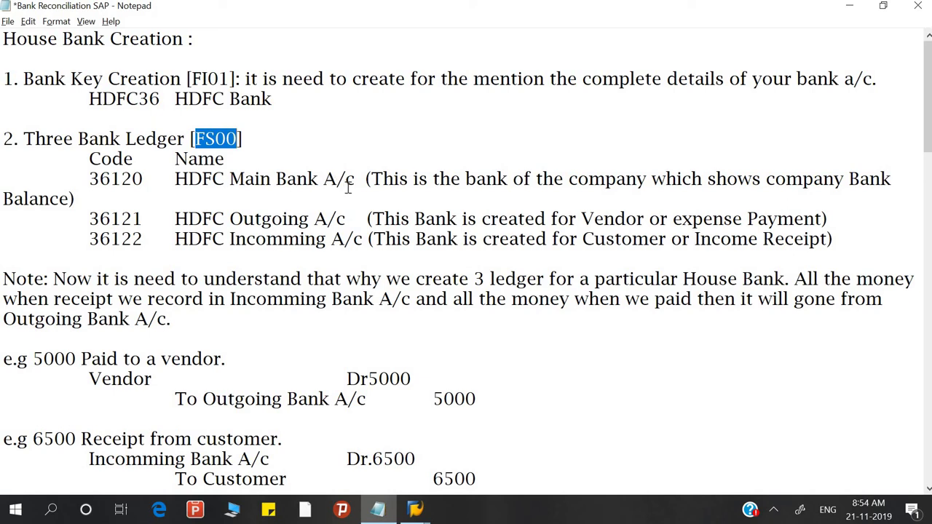
{"action": "key", "text": "alt"}
{"action": "left_click", "coordinate": [213, 158]}
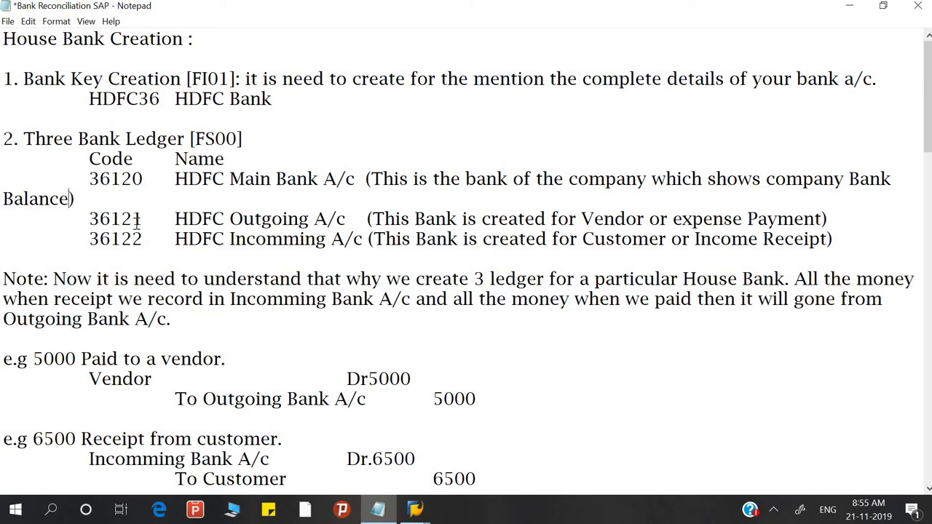
{"action": "left_click", "coordinate": [224, 239]}
{"action": "scroll", "coordinate": [93, 326], "scroll_direction": "down", "scroll_amount": 3}
{"action": "left_click", "coordinate": [122, 200]}
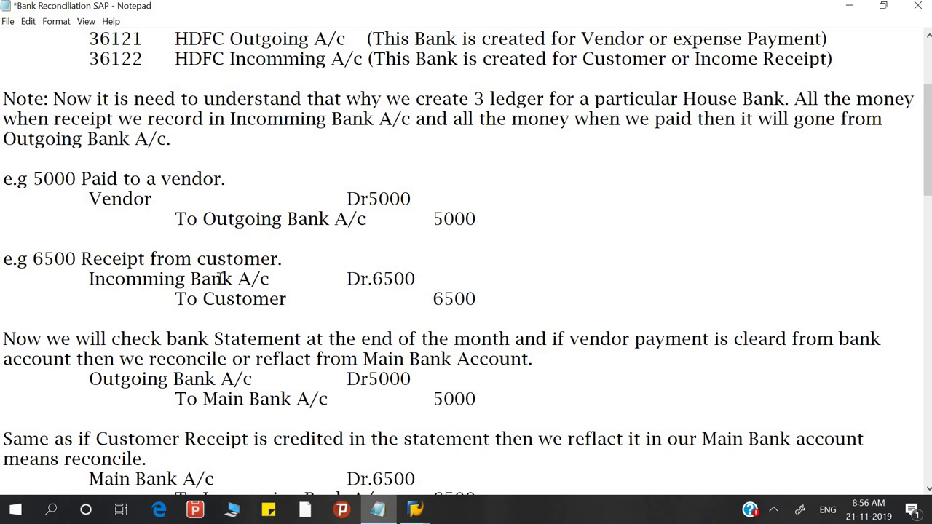
{"action": "left_click", "coordinate": [283, 302]}
{"action": "left_click", "coordinate": [209, 398]}
{"action": "left_click", "coordinate": [300, 399]}
{"action": "scroll", "coordinate": [330, 410], "scroll_direction": "down", "scroll_amount": 1}
{"action": "scroll", "coordinate": [330, 410], "scroll_direction": "down", "scroll_amount": 2}
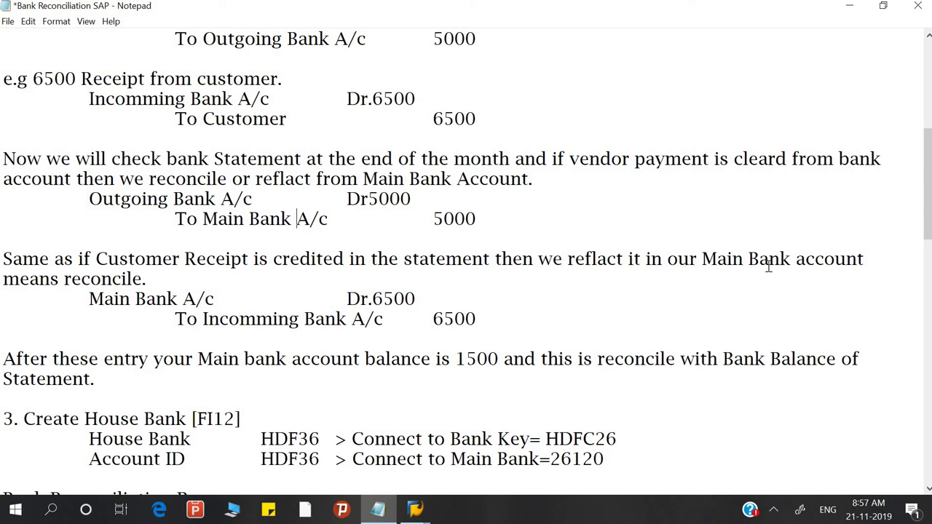
{"action": "left_click", "coordinate": [135, 281]}
{"action": "left_click", "coordinate": [382, 299]}
{"action": "left_click", "coordinate": [278, 320]}
{"action": "left_click_drag", "start_coordinate": [497, 358], "coordinate": [458, 358]}
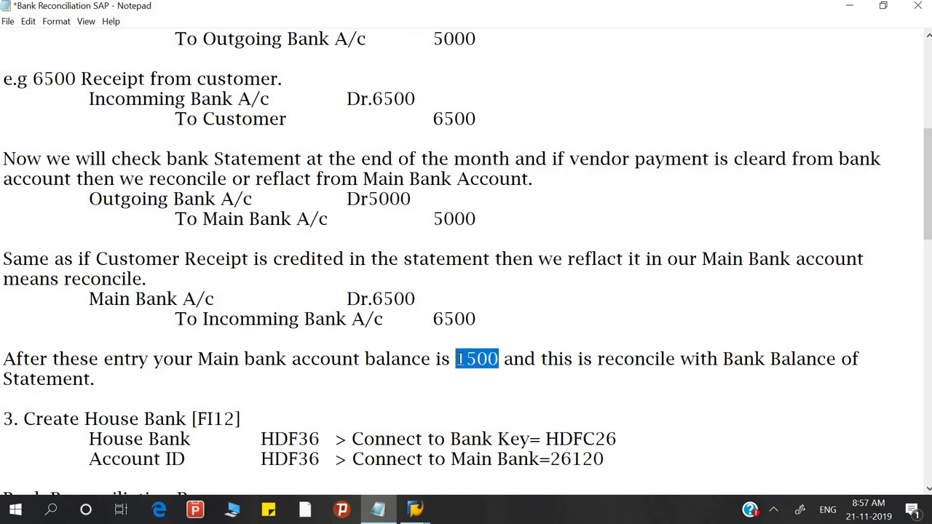
{"action": "left_click", "coordinate": [558, 362]}
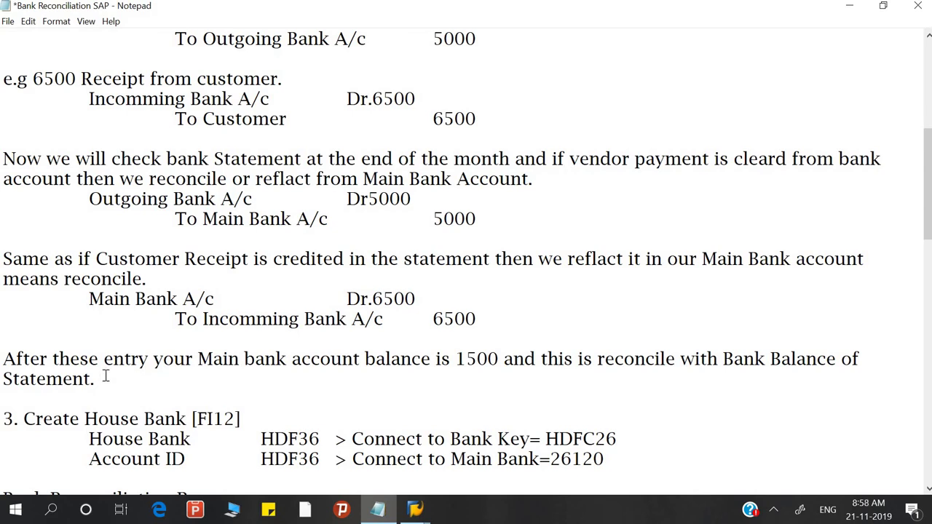
{"action": "scroll", "coordinate": [104, 376], "scroll_direction": "up", "scroll_amount": 6}
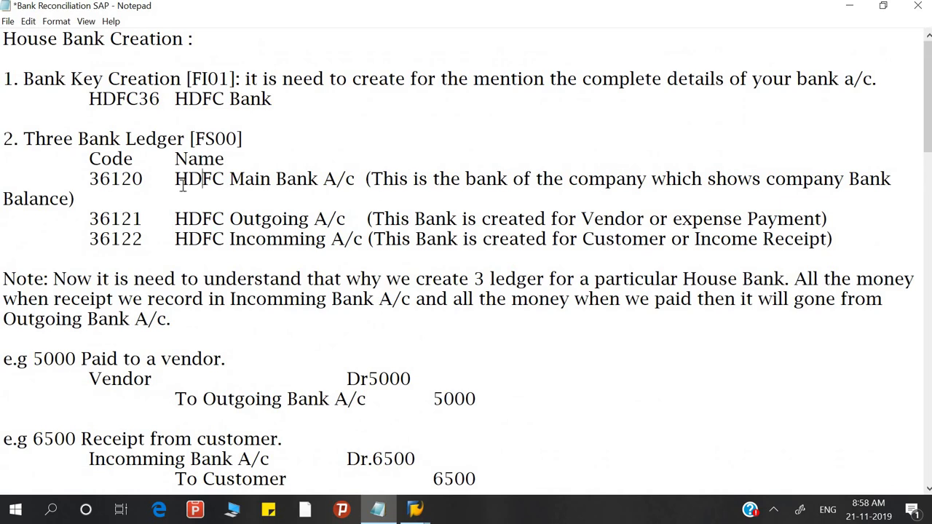
Step: Copy 'HDFC Main Bank A/c' from the notes and return to G/L account 36120 in SAP
{"action": "left_click_drag", "start_coordinate": [188, 179], "coordinate": [244, 182]}
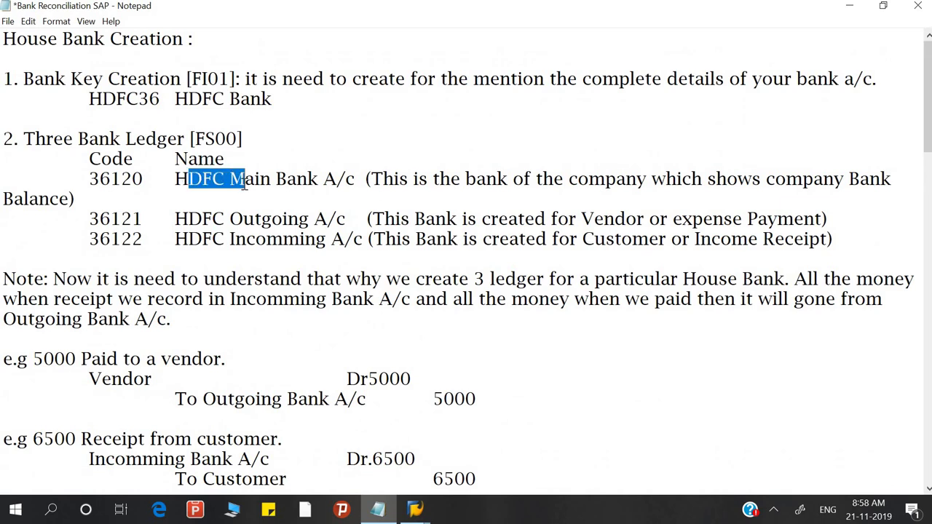
{"action": "left_click", "coordinate": [305, 184]}
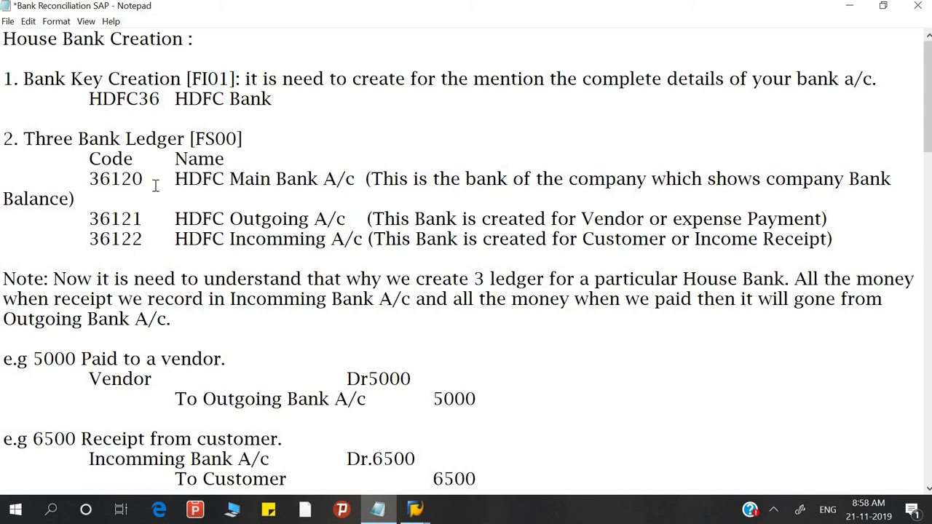
{"action": "left_click", "coordinate": [176, 178]}
{"action": "left_click_drag", "start_coordinate": [175, 178], "coordinate": [357, 175]}
{"action": "key", "text": "ctrl+c"}
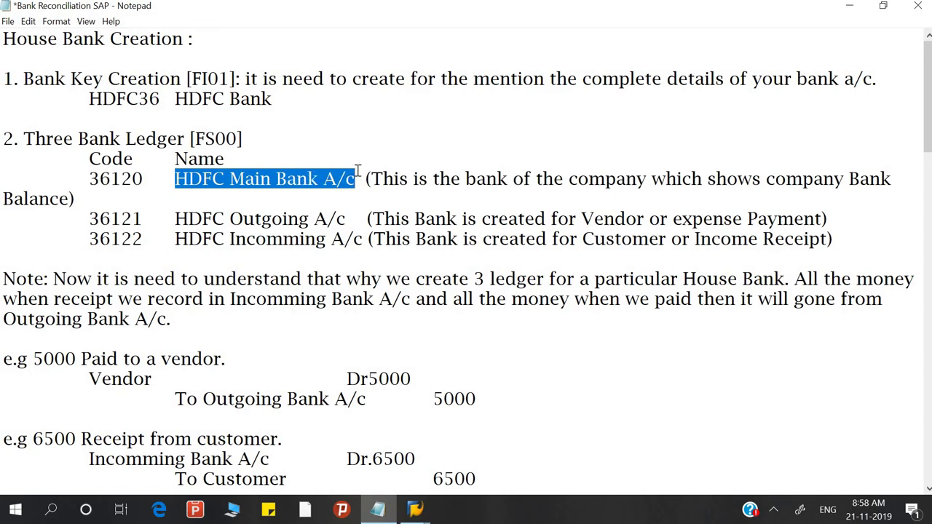
{"action": "key", "text": "alt+Tab"}
{"action": "left_click", "coordinate": [150, 120]}
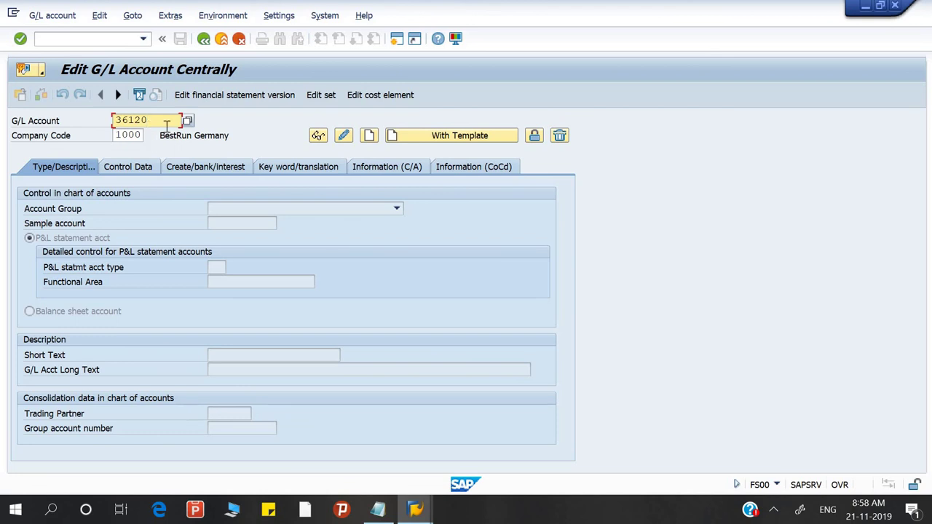
Step: Create account 36120 with template account 26120 from company code 1000
{"action": "left_click", "coordinate": [464, 136]}
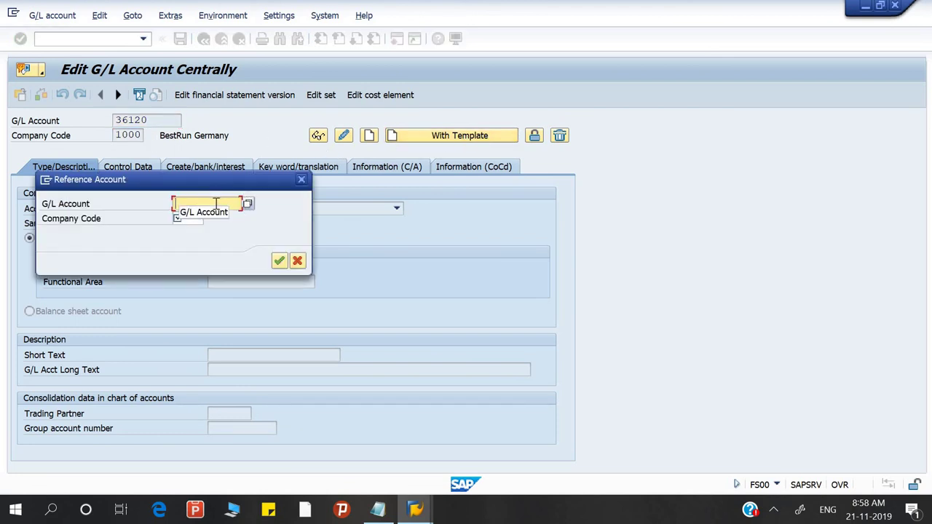
{"action": "type", "text": "26120"}
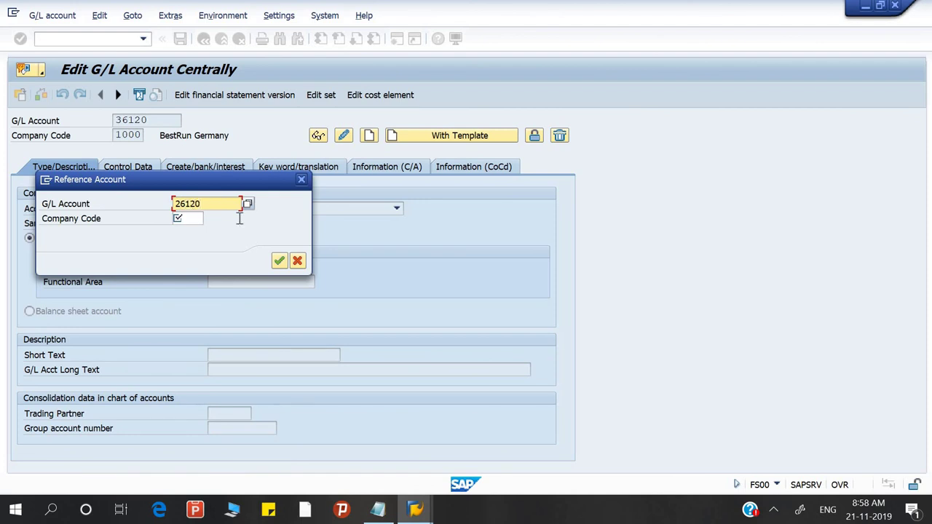
{"action": "left_click", "coordinate": [278, 262]}
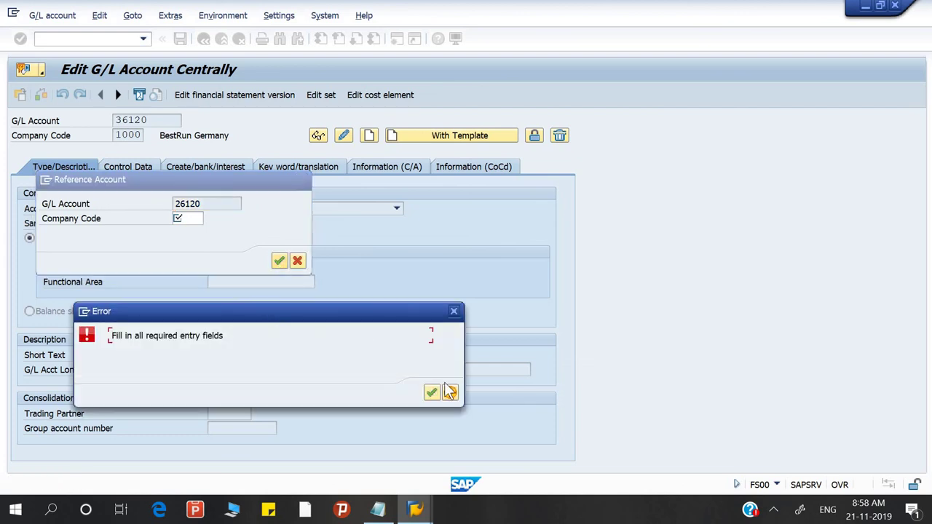
{"action": "left_click", "coordinate": [431, 393]}
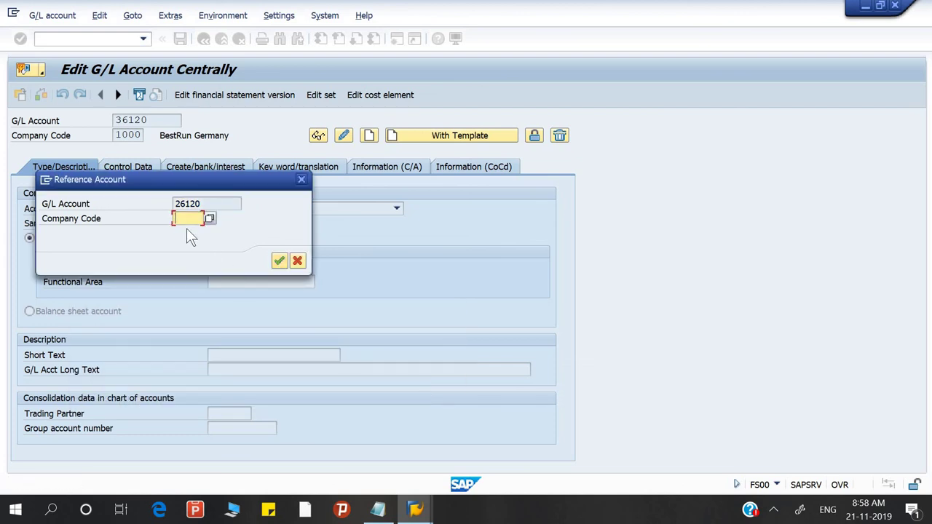
{"action": "type", "text": "1000"}
{"action": "left_click", "coordinate": [278, 260]}
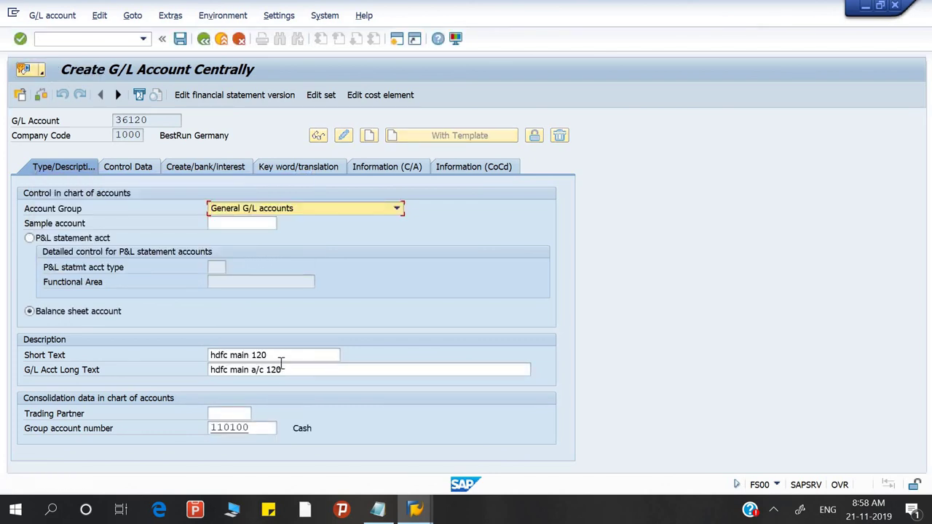
Step: Paste 'HDFC Main Bank A/c' as both the short text and the long text
{"action": "left_click", "coordinate": [124, 357]}
{"action": "key", "text": "ctrl+v"}
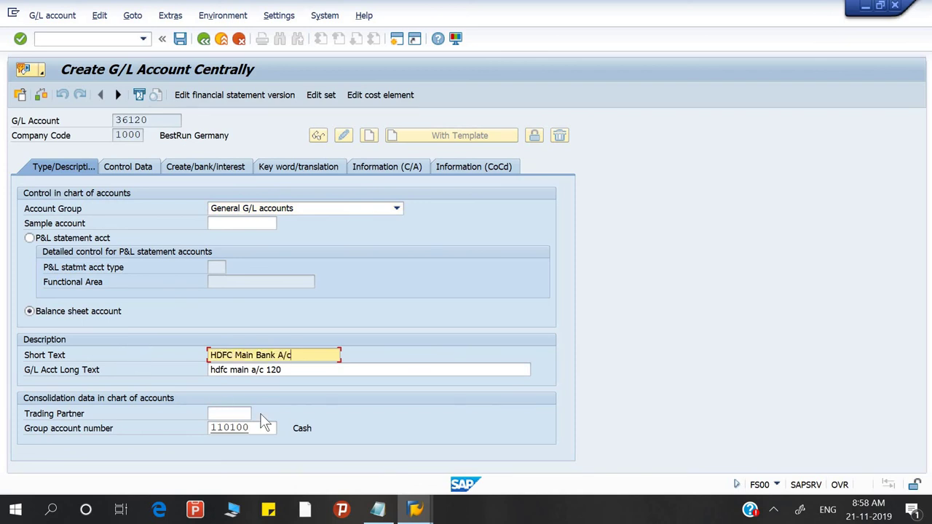
{"action": "key", "text": "Tab"}
{"action": "key", "text": "ctrl+v"}
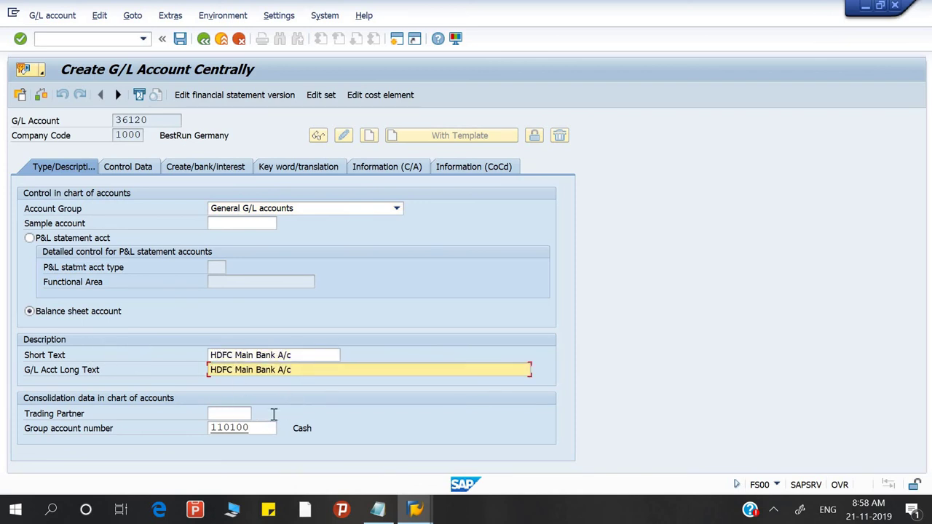
{"action": "left_click", "coordinate": [140, 165]}
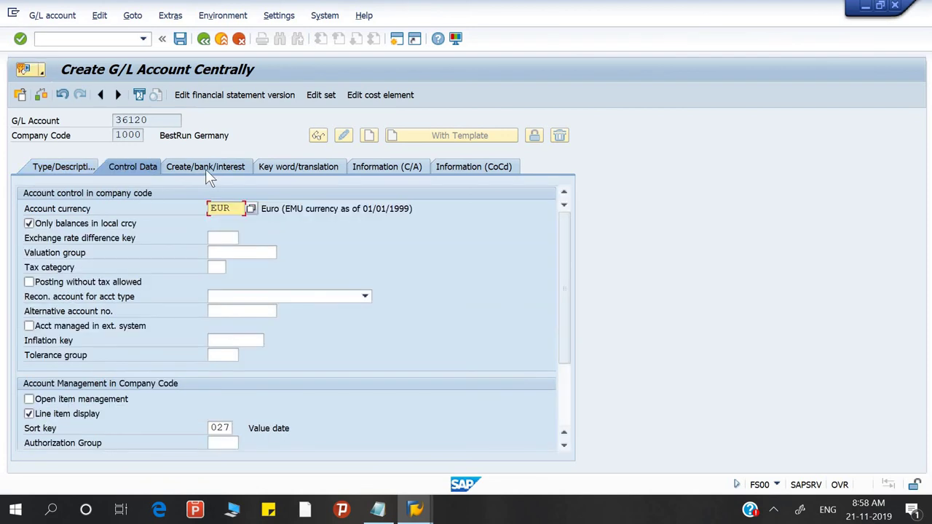
Step: Add an English keyword 'DEEP' under the account's key words and translations
{"action": "left_click", "coordinate": [205, 169]}
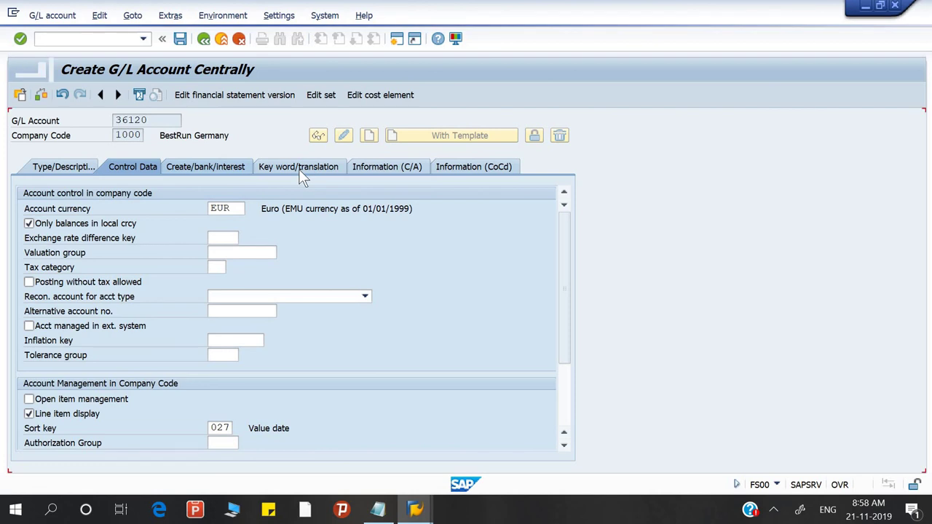
{"action": "left_click", "coordinate": [298, 169]}
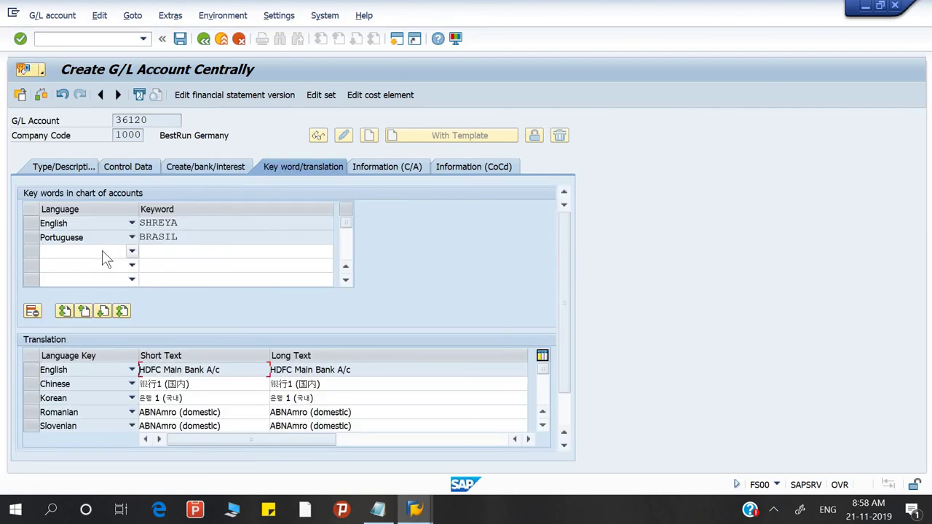
{"action": "left_click", "coordinate": [132, 252]}
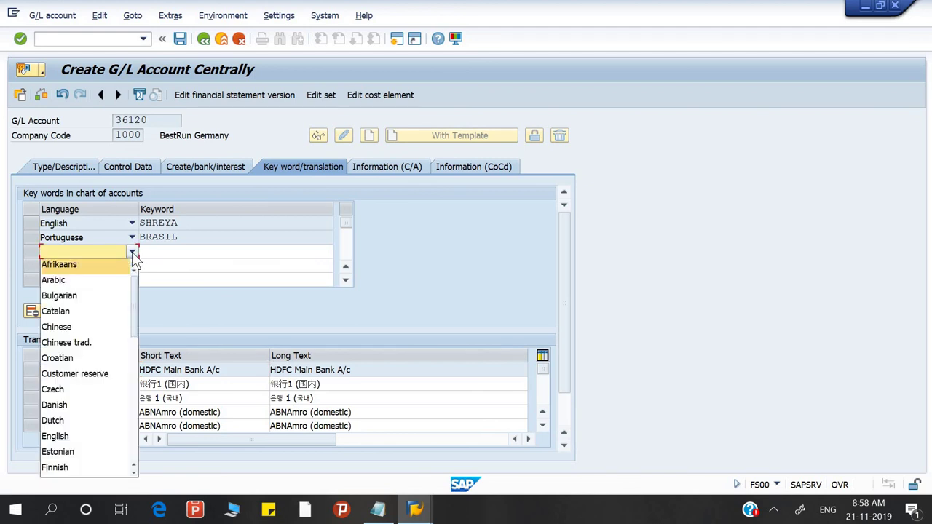
{"action": "left_click", "coordinate": [88, 427]}
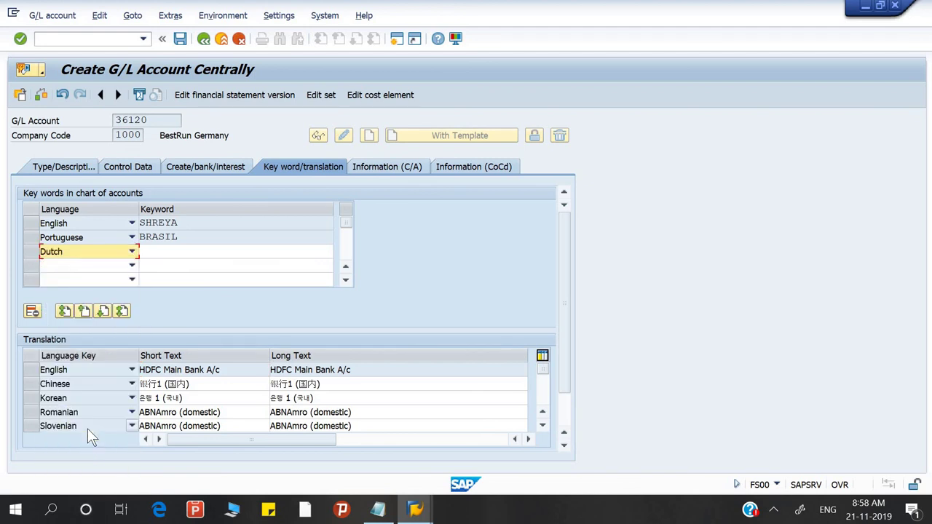
{"action": "left_click", "coordinate": [133, 253]}
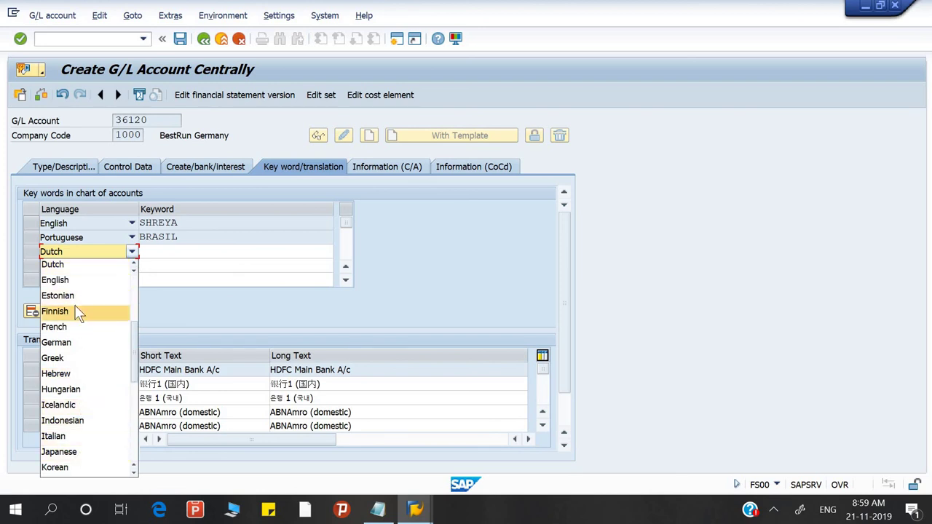
{"action": "left_click", "coordinate": [65, 280]}
{"action": "left_click", "coordinate": [174, 254]}
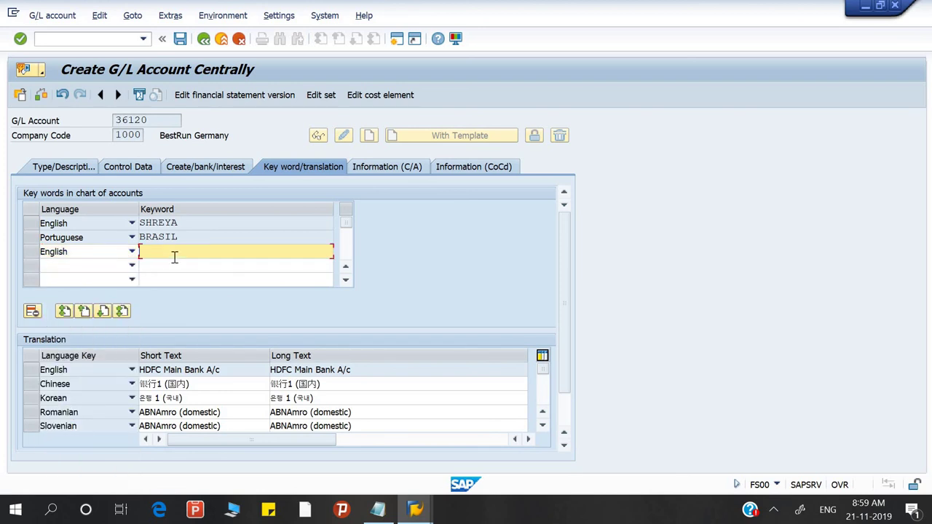
{"action": "type", "text": "Deep"}
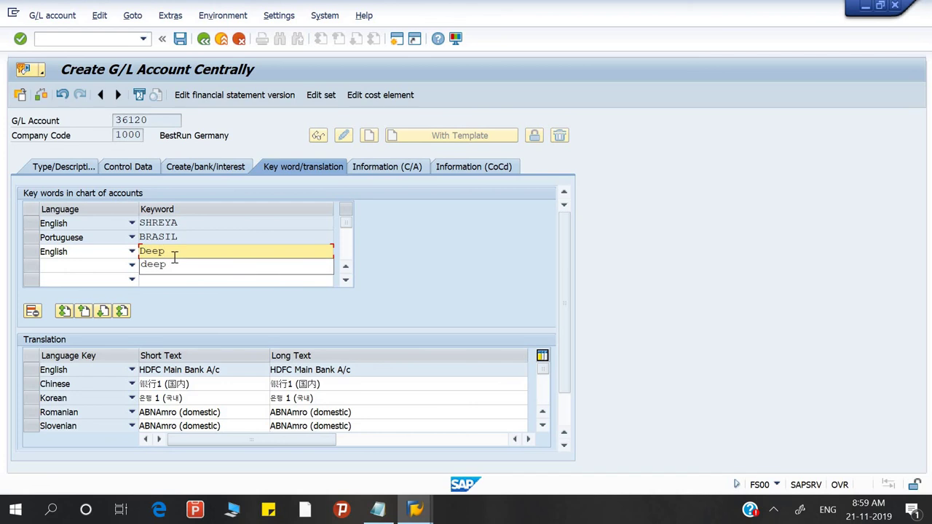
{"action": "key", "text": "Return"}
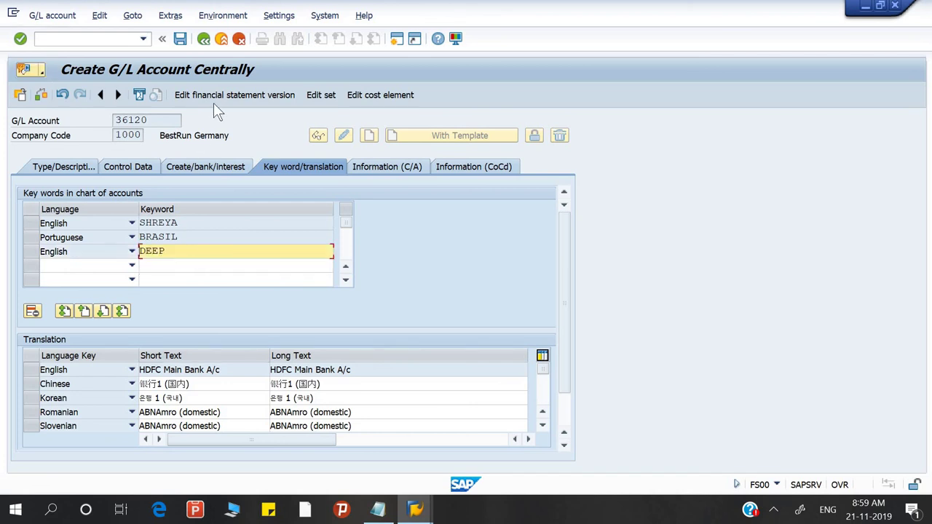
Step: Save G/L account 36120 and dismiss the save messages
{"action": "left_click", "coordinate": [178, 42]}
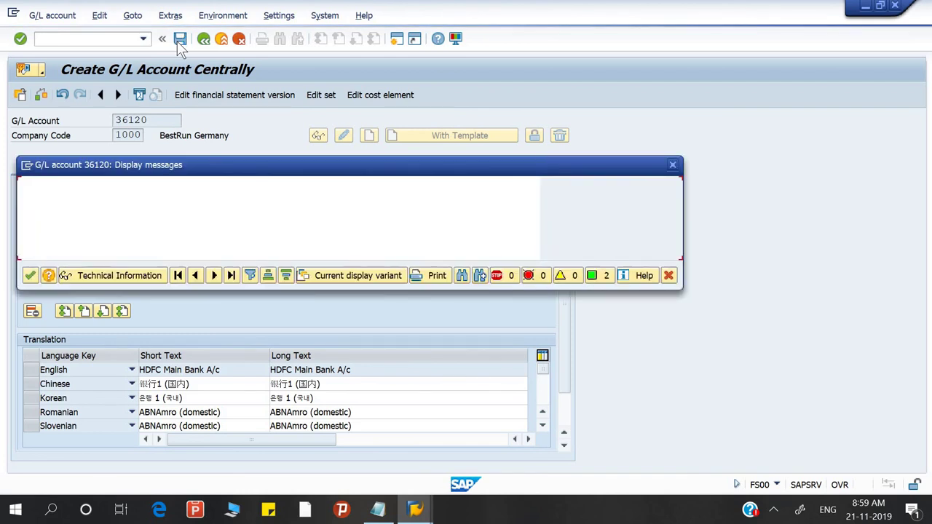
{"action": "left_click", "coordinate": [29, 279]}
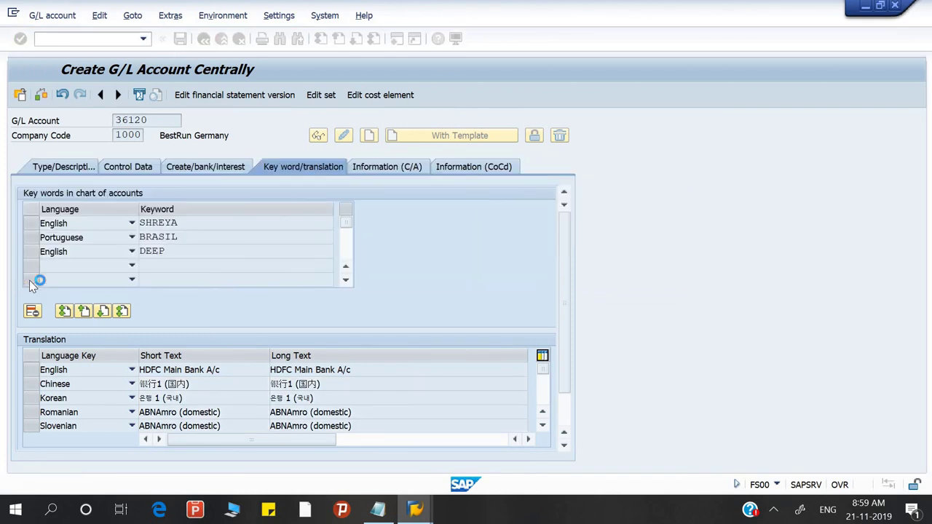
{"action": "left_click", "coordinate": [158, 121]}
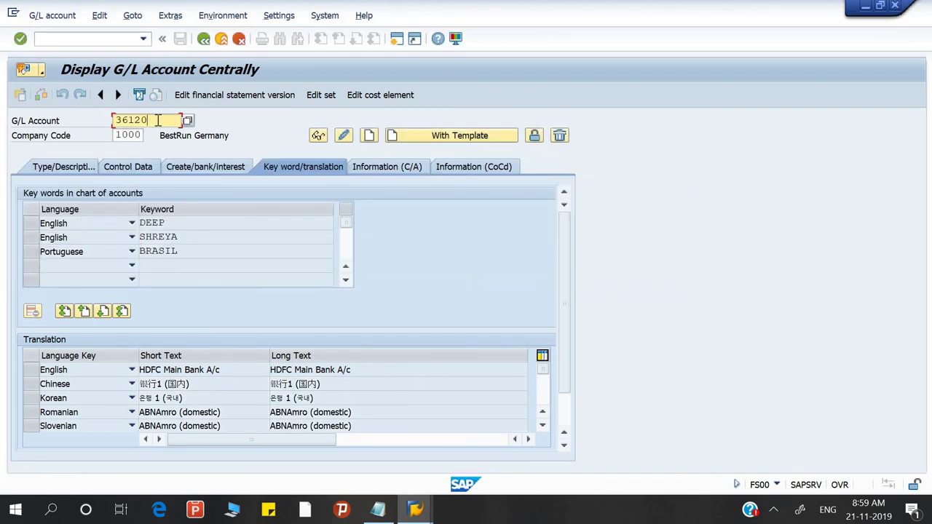
Step: Change the account number to 36121 and create it with template account 36120
{"action": "key", "text": "BackSpace"}
{"action": "type", "text": "1"}
{"action": "left_click", "coordinate": [440, 137]}
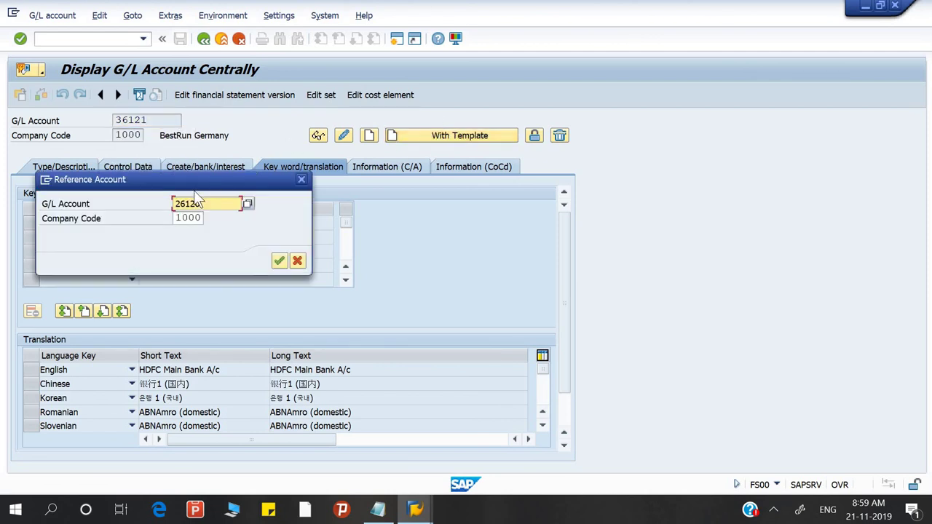
{"action": "key", "text": "shift+Home"}
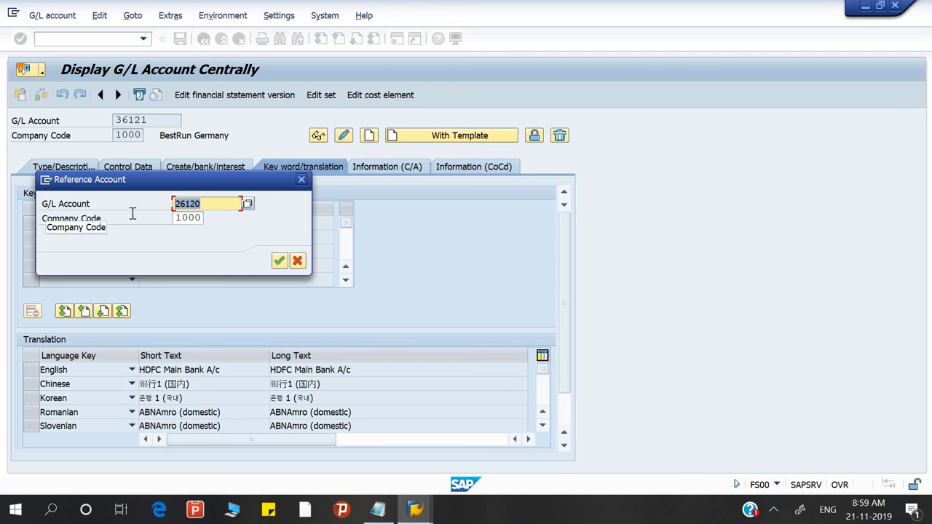
{"action": "type", "text": "36"}
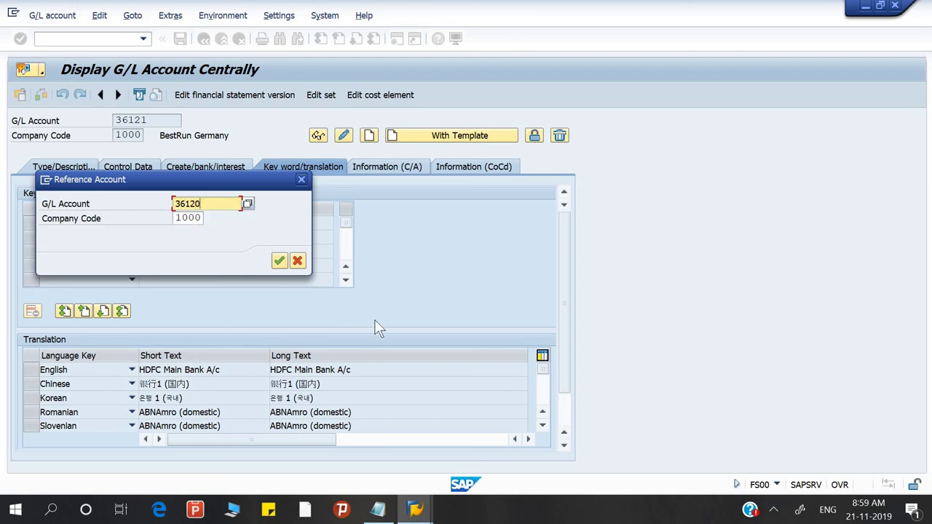
{"action": "left_click", "coordinate": [278, 261]}
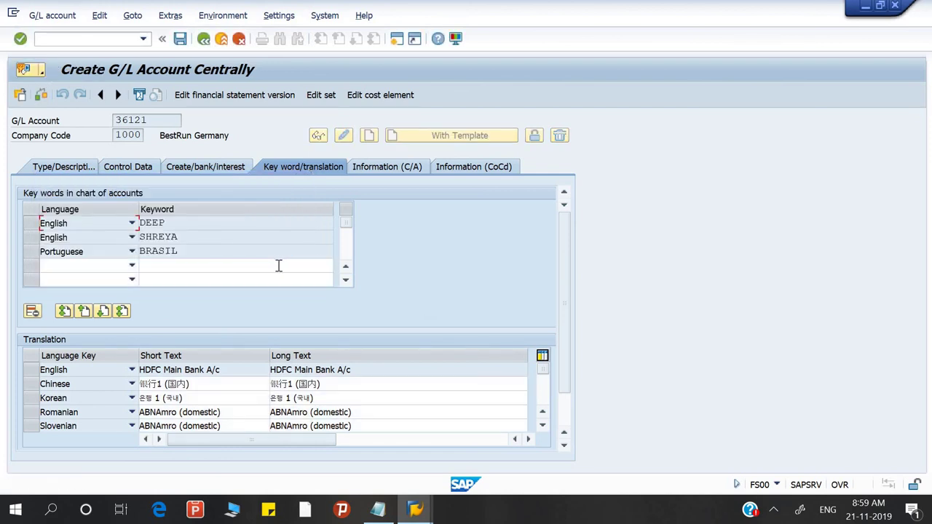
{"action": "left_click", "coordinate": [76, 166]}
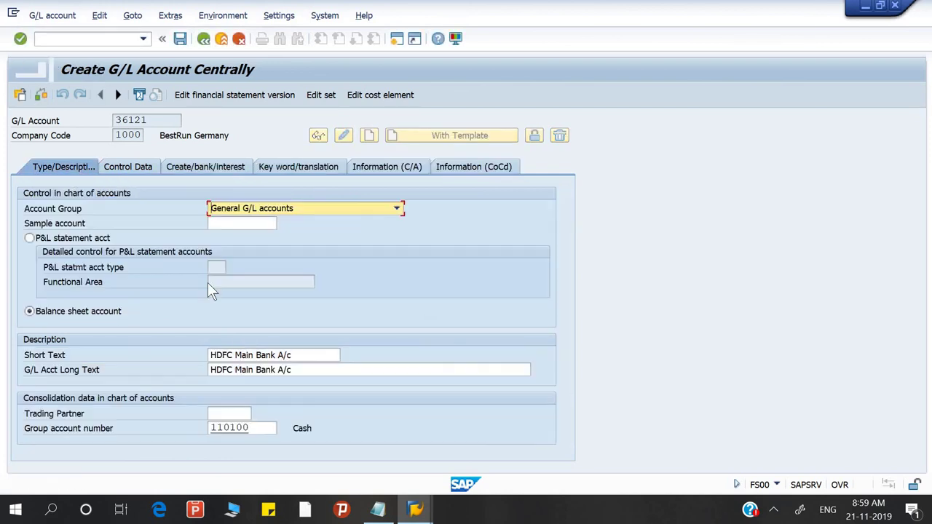
Step: Select the name 'HDFC Outgoing A/c' in the Notepad notes and return to SAP
{"action": "key", "text": "alt+Tab"}
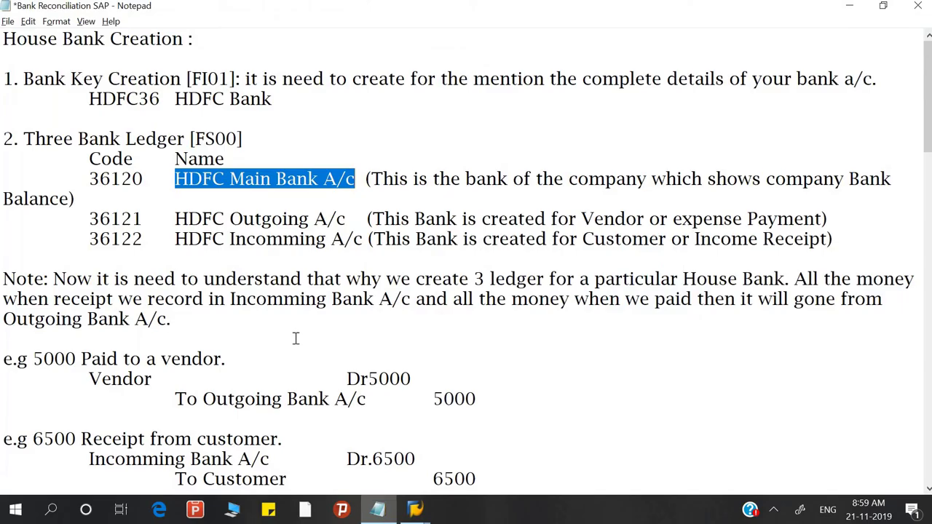
{"action": "left_click", "coordinate": [176, 219]}
{"action": "left_click_drag", "start_coordinate": [176, 219], "coordinate": [347, 218]}
{"action": "key", "text": "ctrl+c"}
{"action": "key", "text": "alt+Tab"}
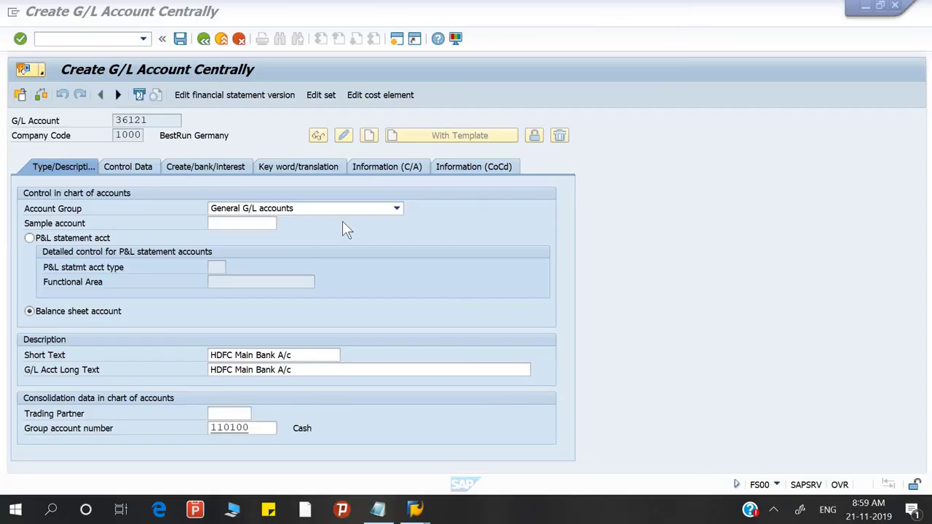
Step: Replace both short and long text with 'HDFC Outgoing A/c' and save account 36121
{"action": "left_click", "coordinate": [299, 356]}
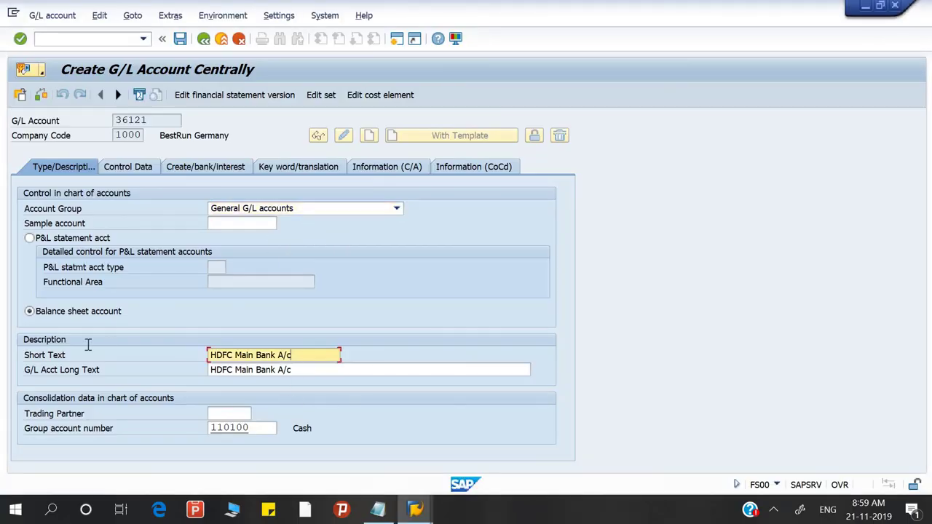
{"action": "key", "text": "ctrl+a"}
{"action": "key", "text": "ctrl+v"}
{"action": "left_click", "coordinate": [309, 368]}
{"action": "key", "text": "ctrl+a"}
{"action": "key", "text": "ctrl+v"}
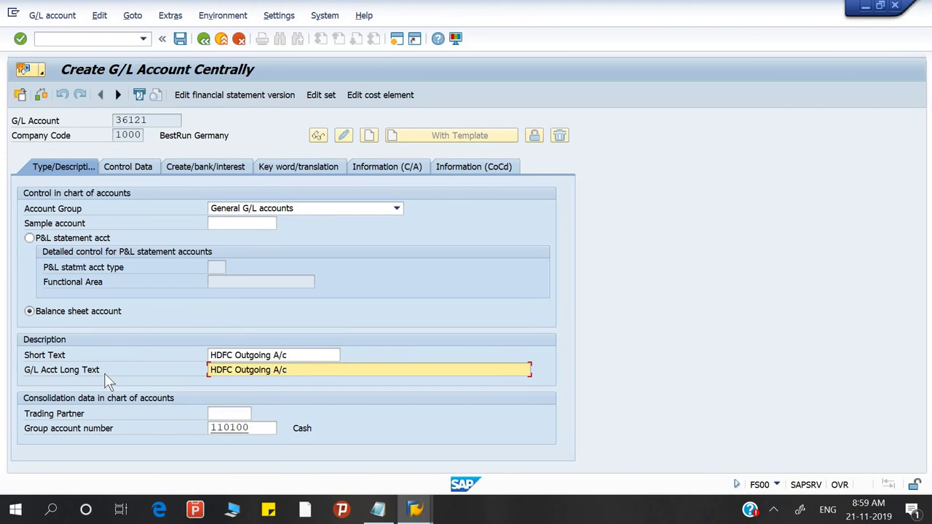
{"action": "left_click", "coordinate": [179, 40]}
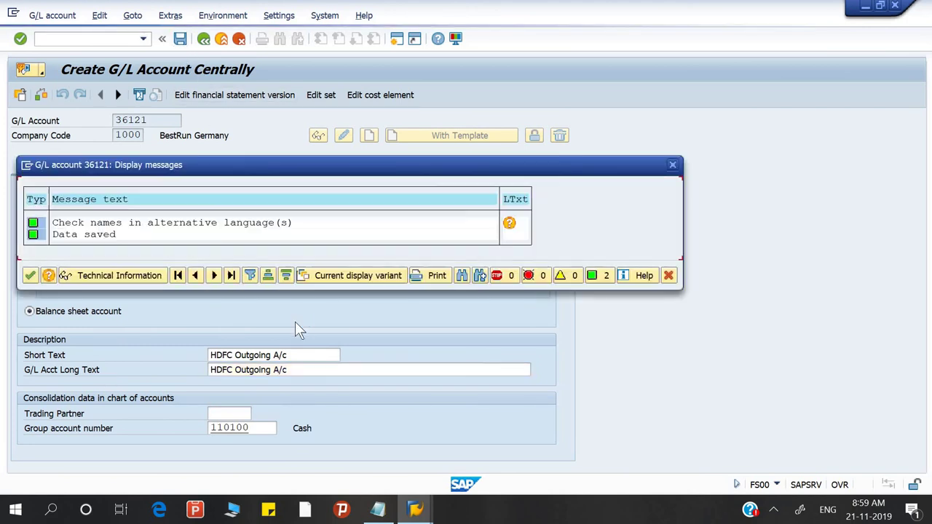
{"action": "left_click", "coordinate": [29, 277]}
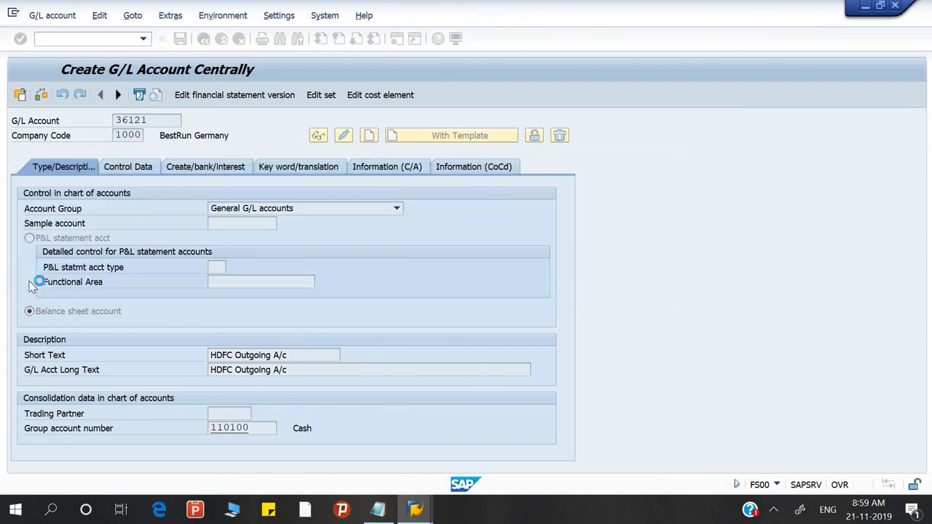
Step: Change the account number to 36122 and create it using reference account 36120
{"action": "key", "text": "alt+Tab"}
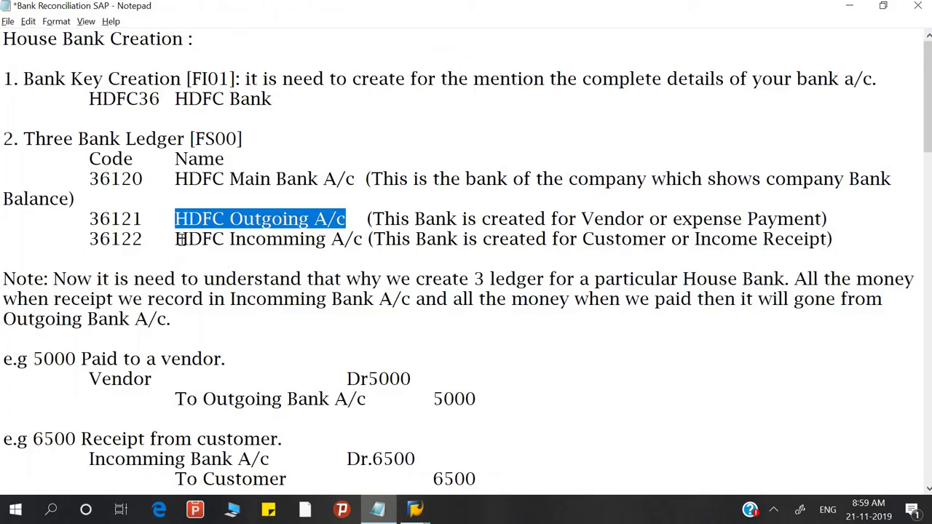
{"action": "key", "text": "alt+Tab"}
{"action": "left_click", "coordinate": [160, 120]}
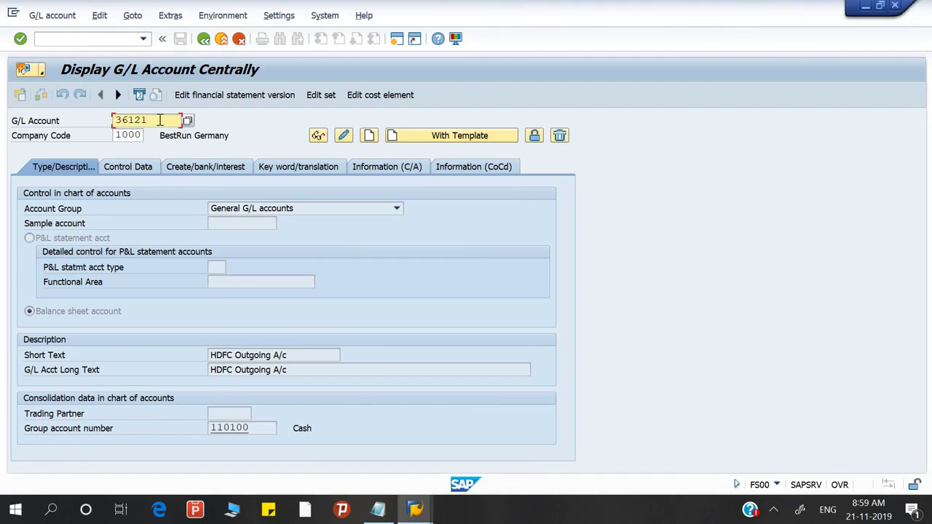
{"action": "key", "text": "BackSpace"}
{"action": "type", "text": "2"}
{"action": "left_click", "coordinate": [412, 143]}
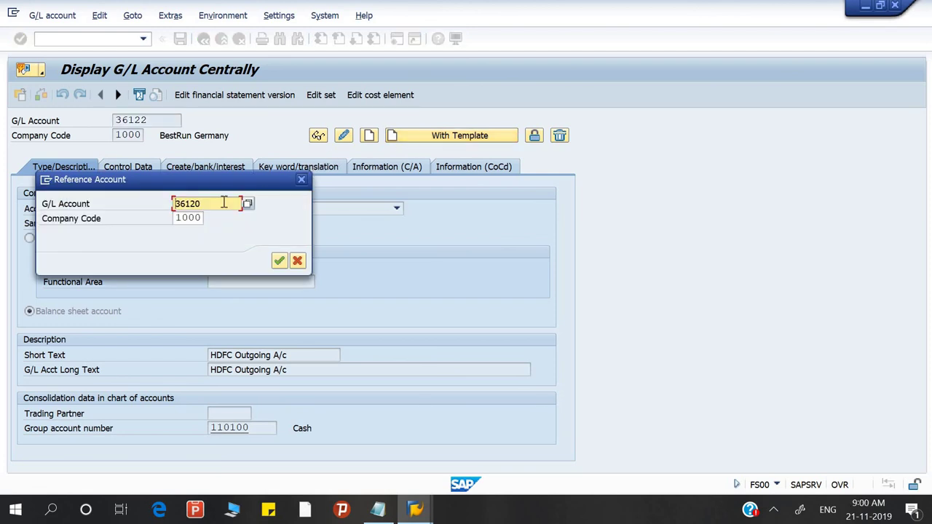
{"action": "left_click", "coordinate": [281, 261]}
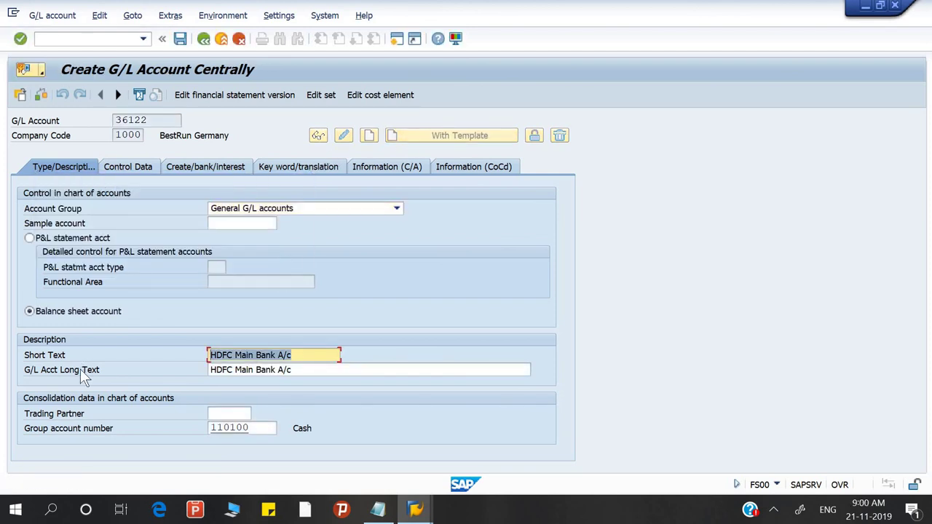
Step: Copy 'HDFC Incomming A/c' from the notes into short and long text, then save
{"action": "key", "text": "alt+Tab"}
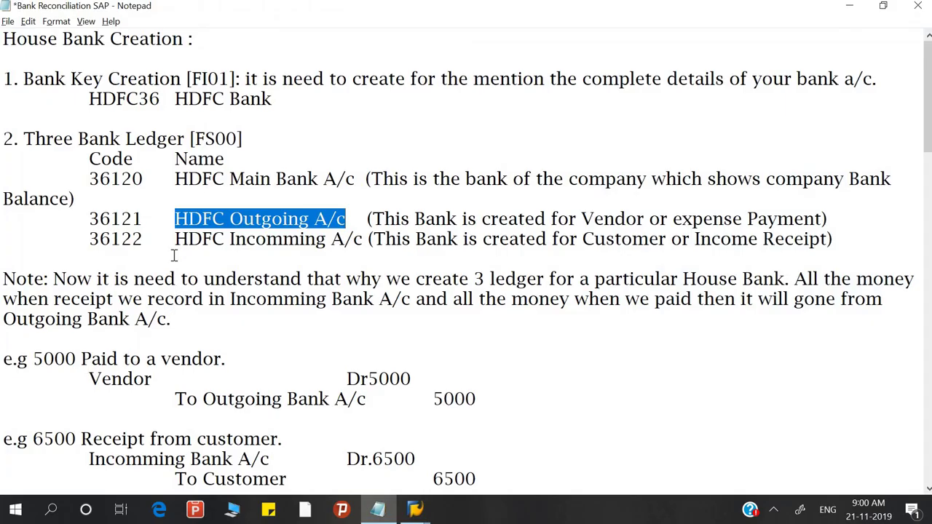
{"action": "left_click_drag", "start_coordinate": [175, 238], "coordinate": [369, 239]}
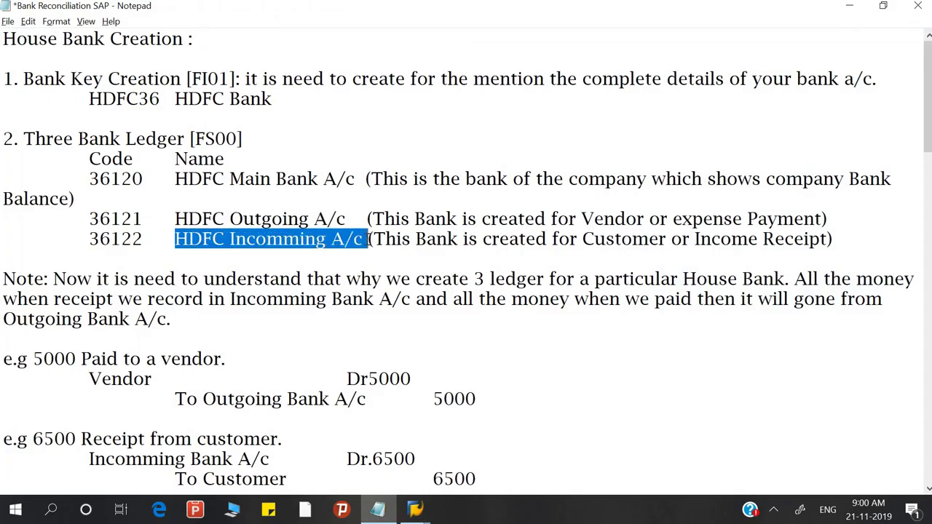
{"action": "key", "text": "ctrl+c"}
{"action": "key", "text": "alt+Tab"}
{"action": "left_click", "coordinate": [304, 356]}
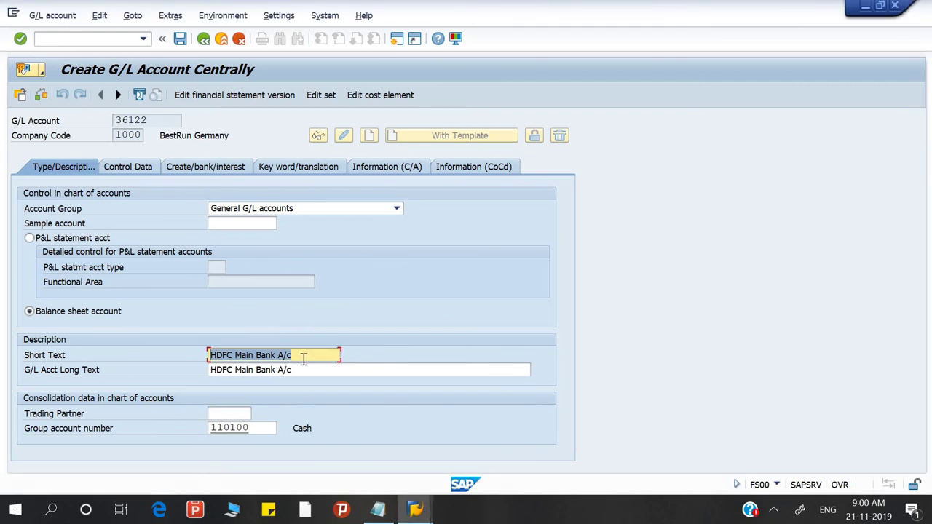
{"action": "key", "text": "ctrl+v"}
{"action": "key", "text": "Tab"}
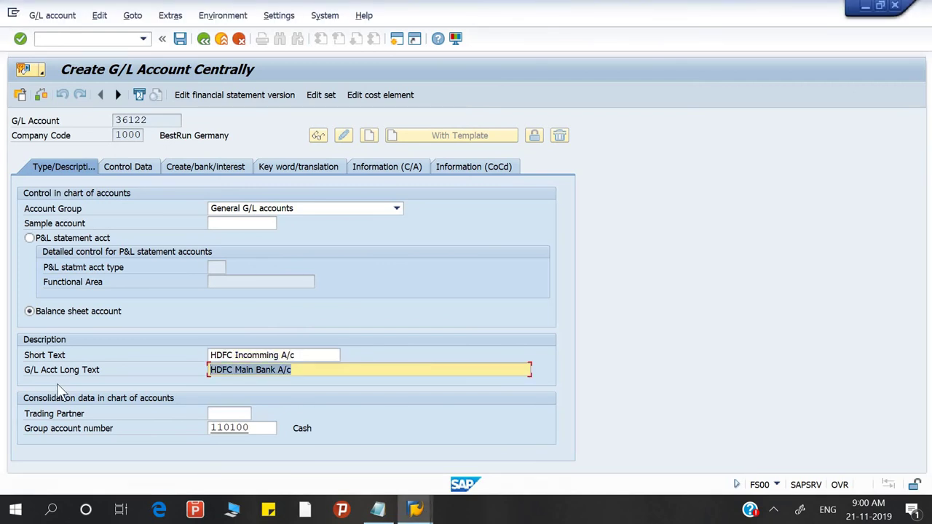
{"action": "key", "text": "ctrl+v"}
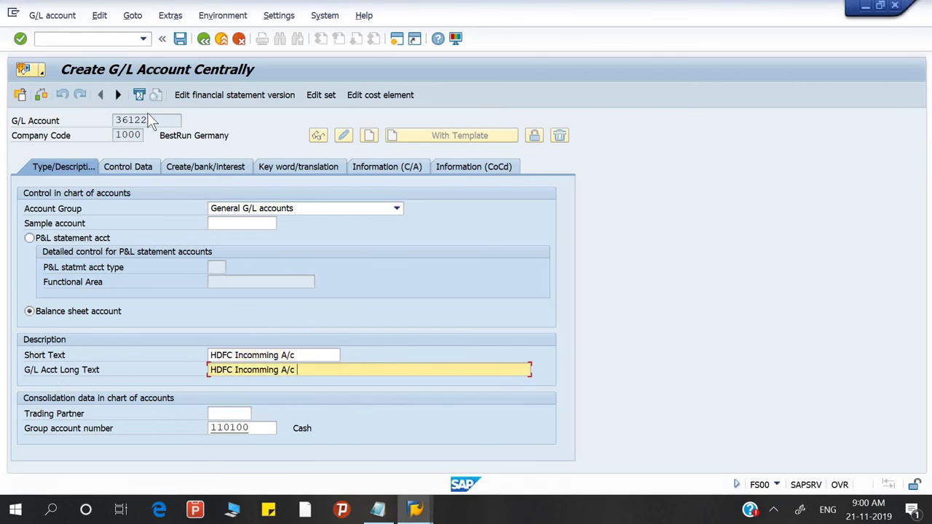
{"action": "left_click", "coordinate": [180, 39]}
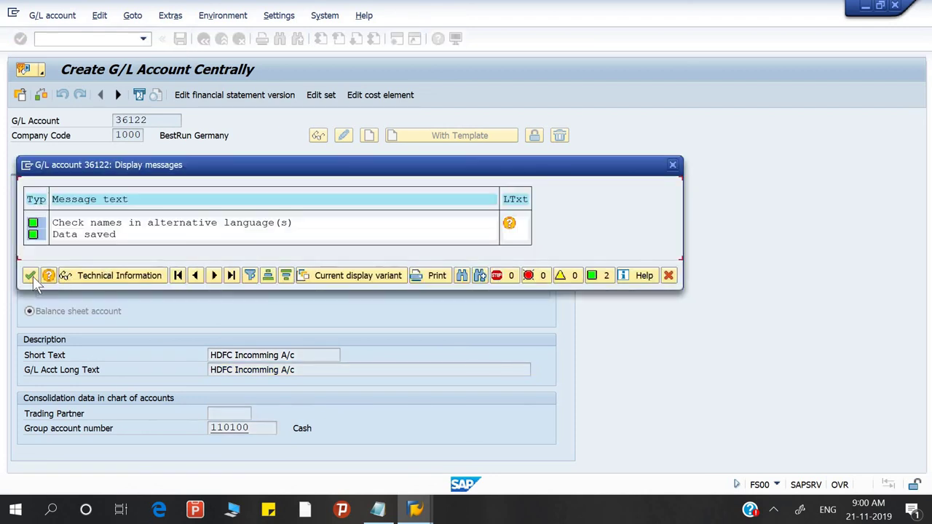
{"action": "left_click", "coordinate": [33, 276]}
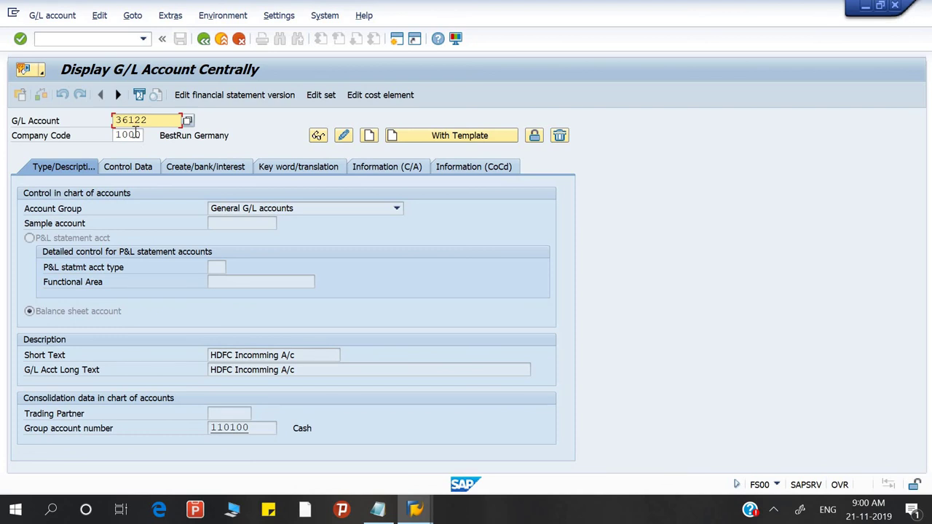
Step: Leave the saved account 36122 and go back to the Bank Reconciliation notes in Notepad
{"action": "left_click", "coordinate": [87, 40]}
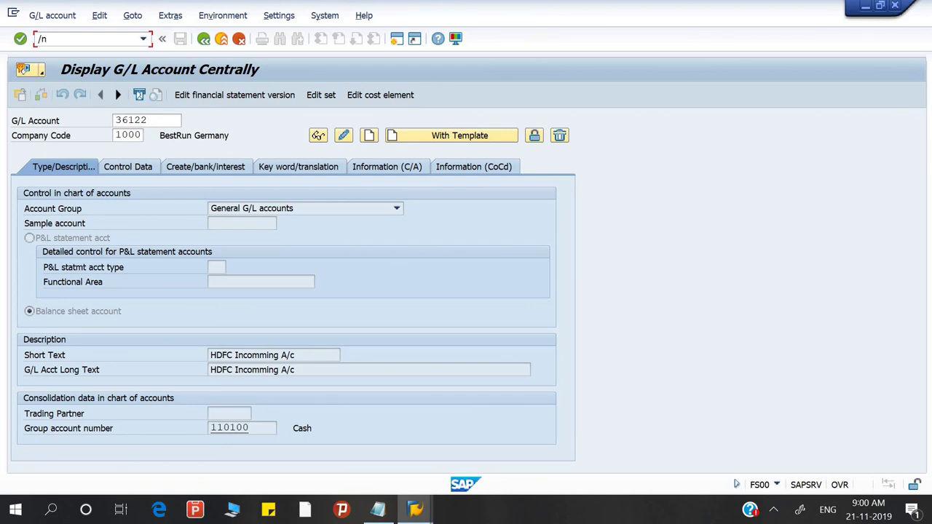
{"action": "key", "text": "alt+Tab"}
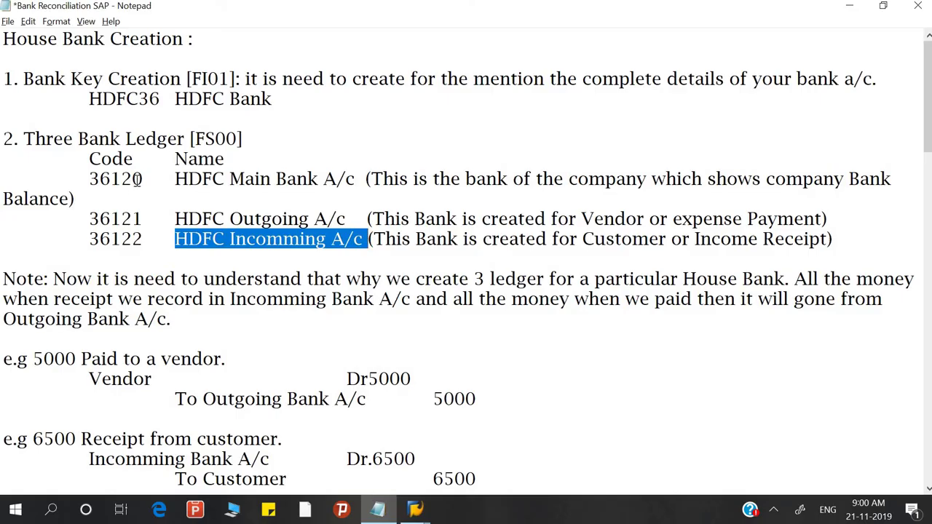
{"action": "left_click_drag", "start_coordinate": [138, 178], "coordinate": [145, 183]}
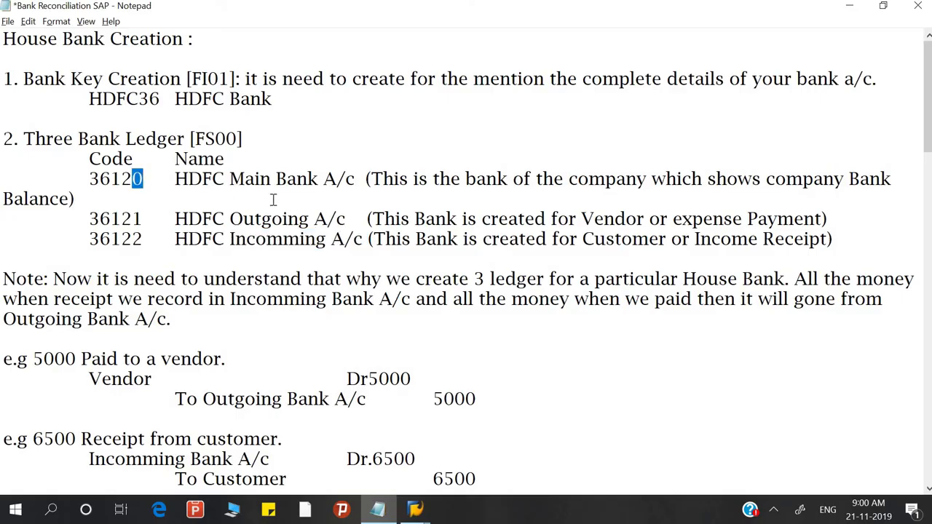
{"action": "left_click", "coordinate": [144, 178]}
{"action": "left_click_drag", "start_coordinate": [143, 179], "coordinate": [133, 179]}
{"action": "left_click", "coordinate": [141, 219]}
{"action": "left_click_drag", "start_coordinate": [142, 218], "coordinate": [133, 238]}
{"action": "left_click", "coordinate": [145, 238]}
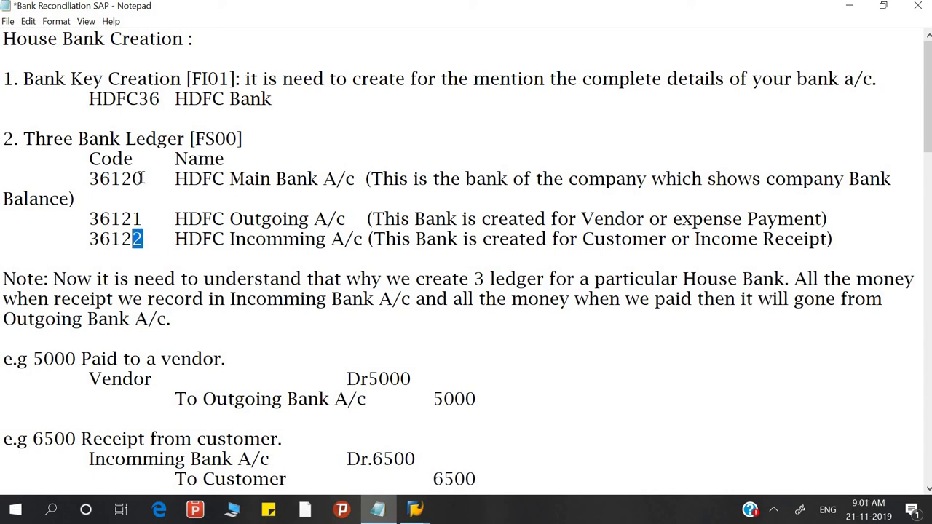
{"action": "left_click_drag", "start_coordinate": [132, 178], "coordinate": [143, 178]}
{"action": "left_click", "coordinate": [134, 218]}
{"action": "left_click_drag", "start_coordinate": [136, 219], "coordinate": [144, 239]}
{"action": "left_click_drag", "start_coordinate": [133, 180], "coordinate": [145, 179]}
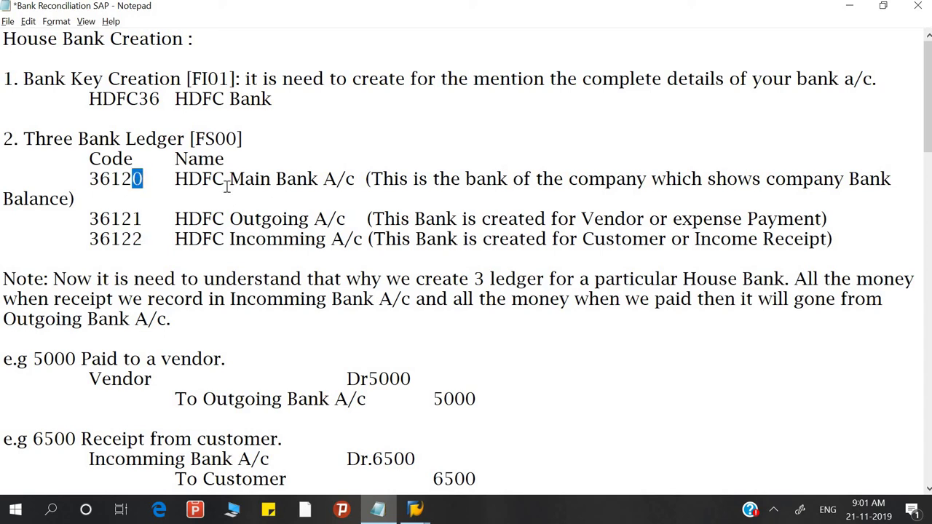
{"action": "left_click", "coordinate": [139, 243]}
{"action": "scroll", "coordinate": [260, 246], "scroll_direction": "down", "scroll_amount": 2}
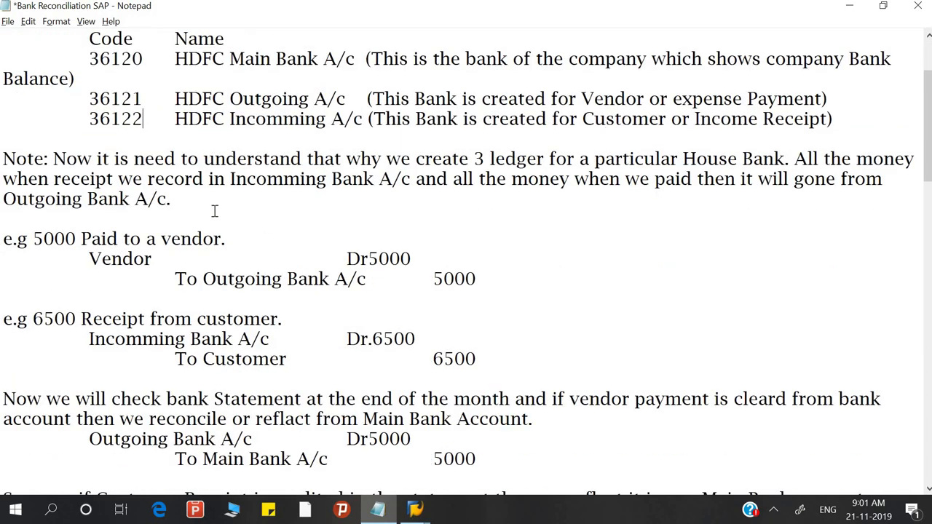
Step: Find and select FI12 under '3. Create House Bank' in the notes, then return to SAP
{"action": "scroll", "coordinate": [215, 211], "scroll_direction": "down", "scroll_amount": 8}
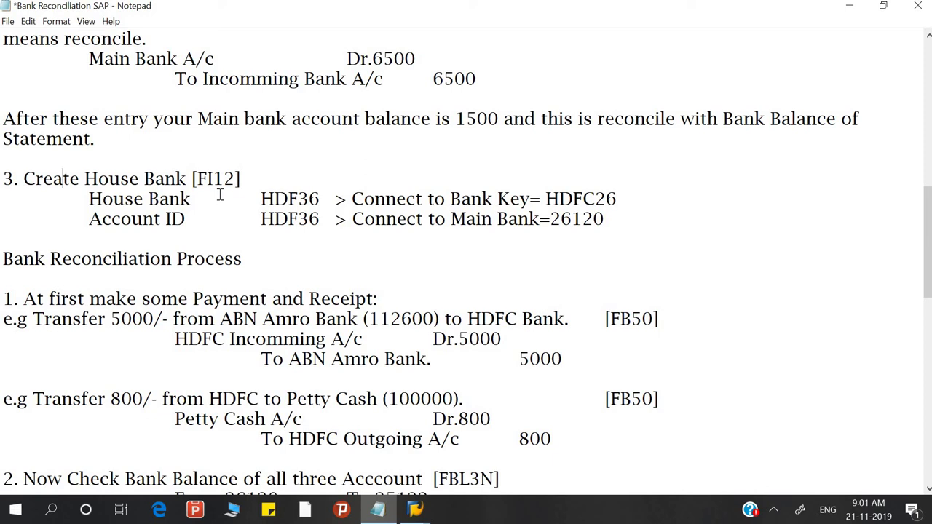
{"action": "scroll", "coordinate": [219, 195], "scroll_direction": "up", "scroll_amount": 8}
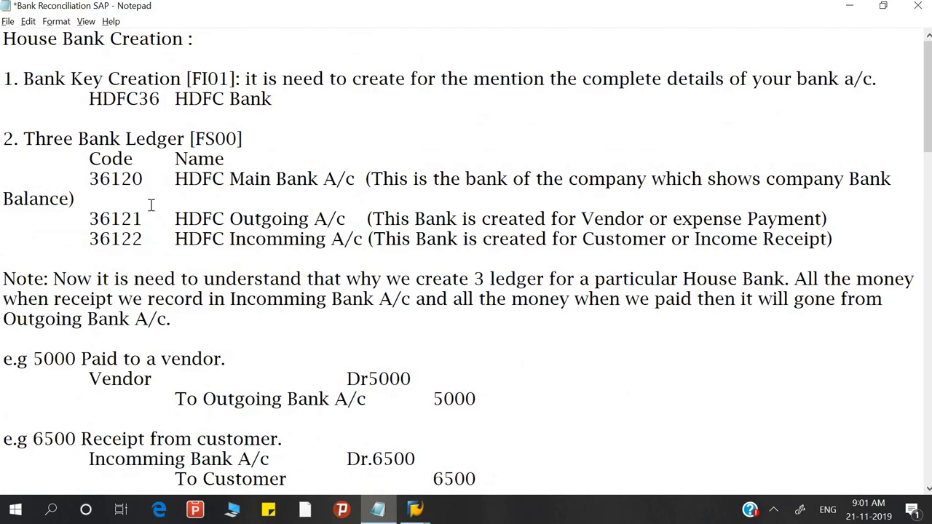
{"action": "scroll", "coordinate": [202, 237], "scroll_direction": "down", "scroll_amount": 5}
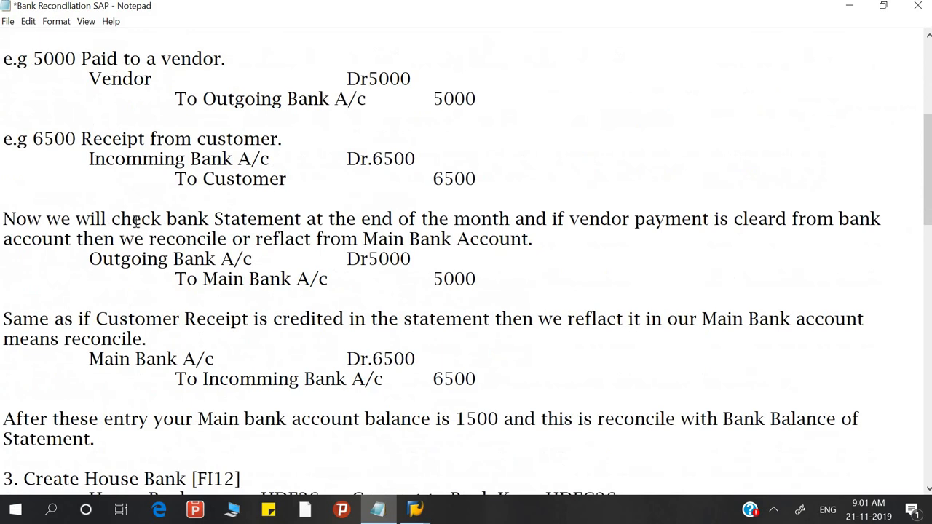
{"action": "scroll", "coordinate": [135, 221], "scroll_direction": "down", "scroll_amount": 9}
{"action": "scroll", "coordinate": [135, 221], "scroll_direction": "up", "scroll_amount": 2}
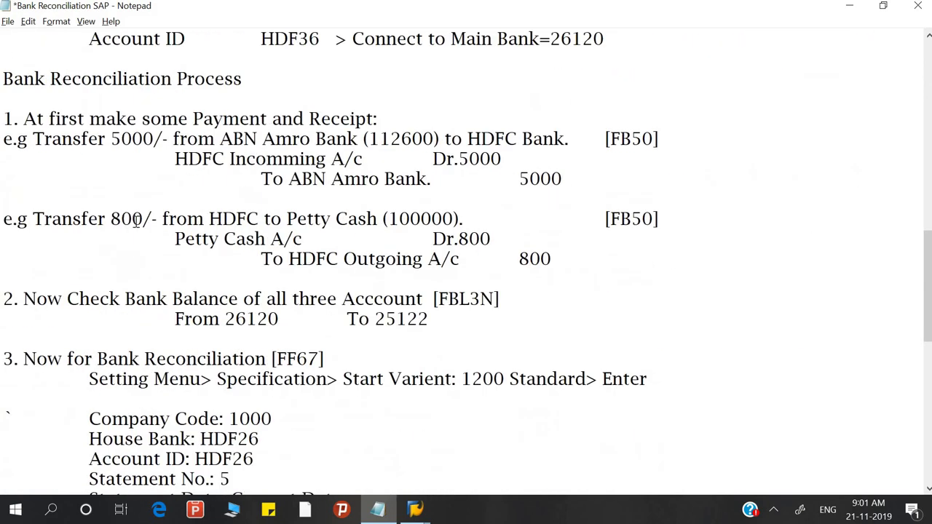
{"action": "scroll", "coordinate": [135, 221], "scroll_direction": "up", "scroll_amount": 1}
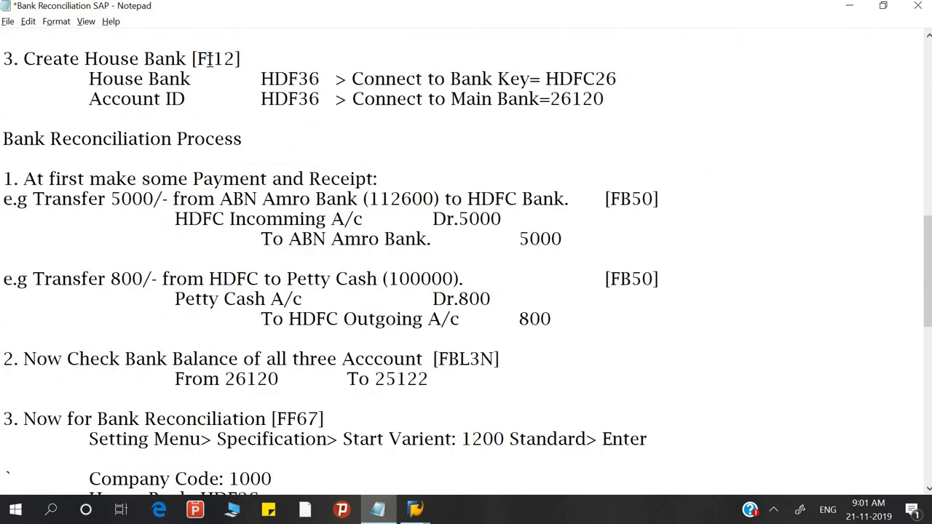
{"action": "left_click_drag", "start_coordinate": [198, 60], "coordinate": [238, 59]}
{"action": "key", "text": "alt+Tab"}
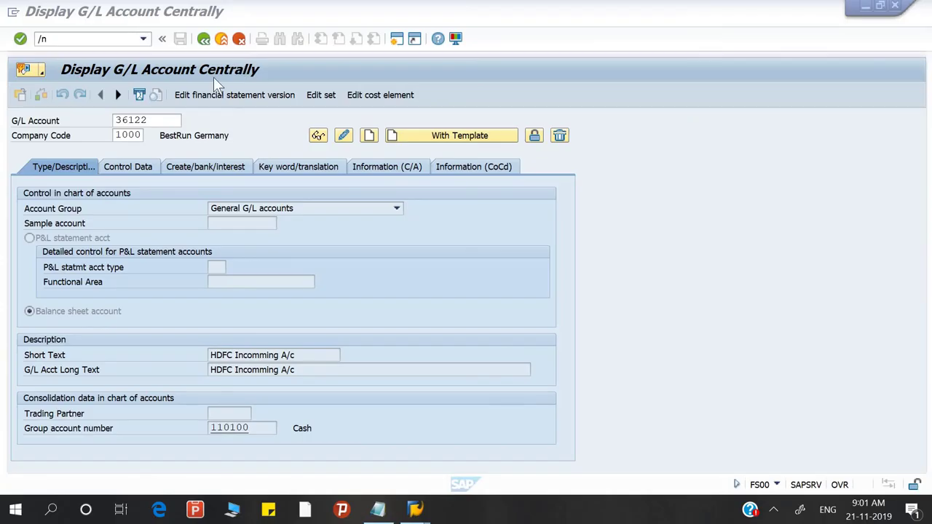
Step: Run /nfi12 for company code 1000 and start a new house bank entry
{"action": "left_click", "coordinate": [121, 39]}
{"action": "type", "text": "/n"}
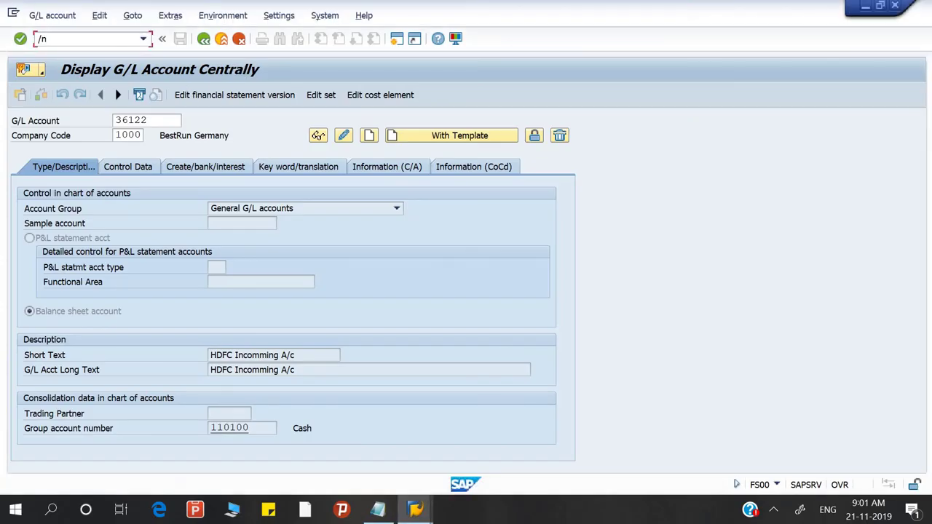
{"action": "type", "text": "fi12"}
{"action": "key", "text": "Return"}
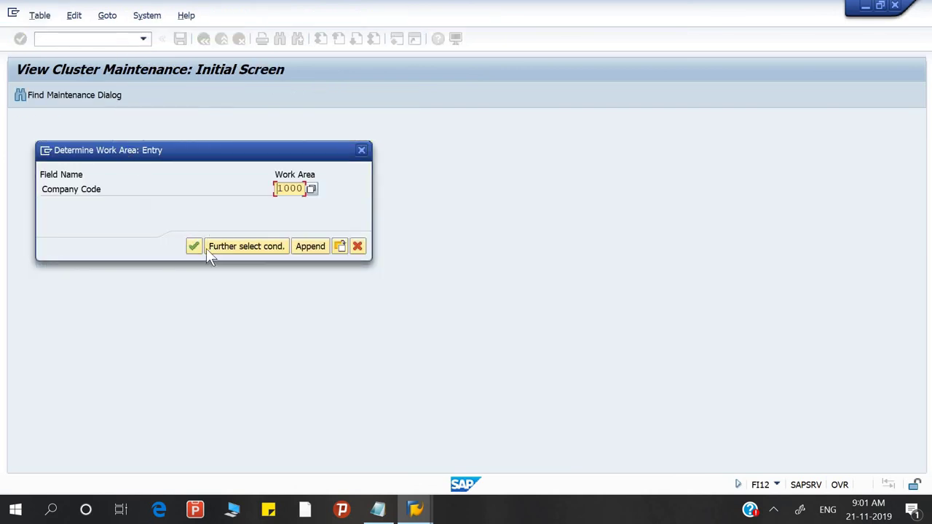
{"action": "left_click", "coordinate": [190, 247]}
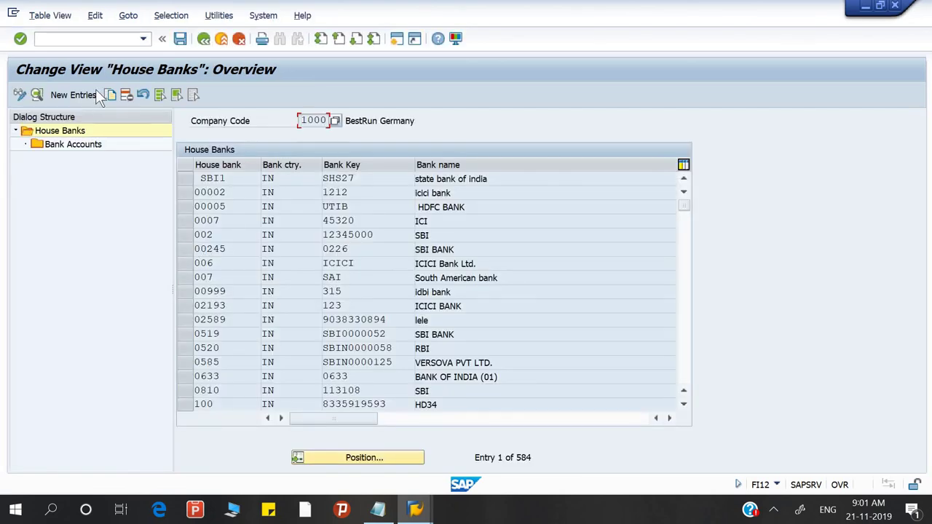
{"action": "left_click", "coordinate": [74, 95]}
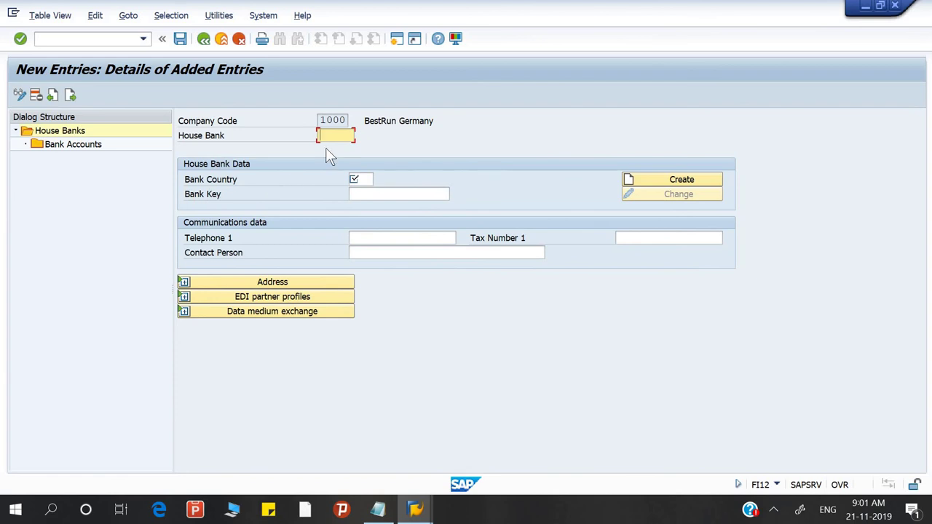
Step: Paste house bank HDF36 from the notes and set the bank country to IN
{"action": "key", "text": "alt+Tab"}
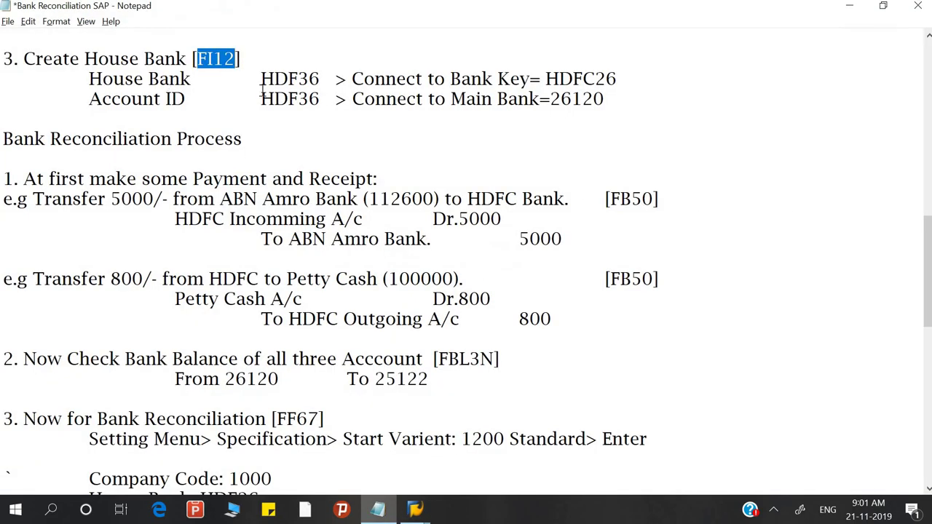
{"action": "left_click_drag", "start_coordinate": [261, 79], "coordinate": [323, 79]}
{"action": "key", "text": "ctrl+c"}
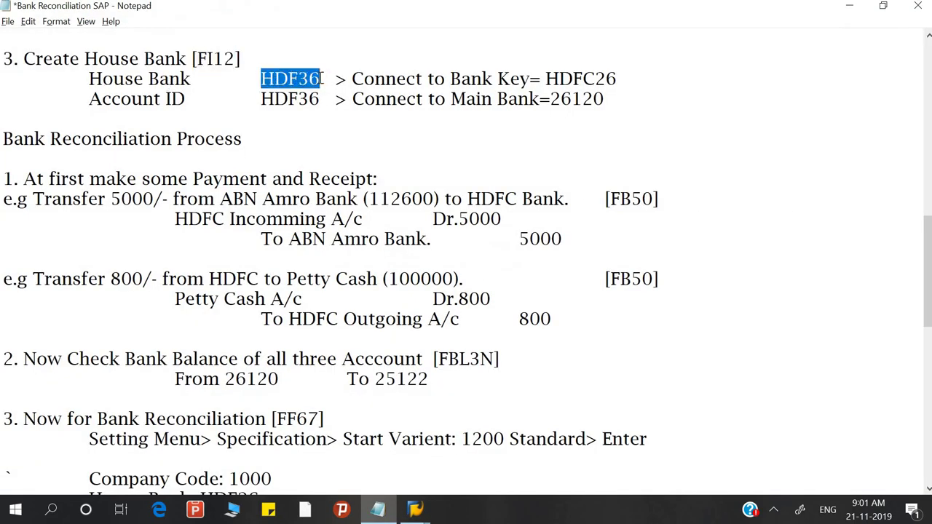
{"action": "key", "text": "alt+Tab"}
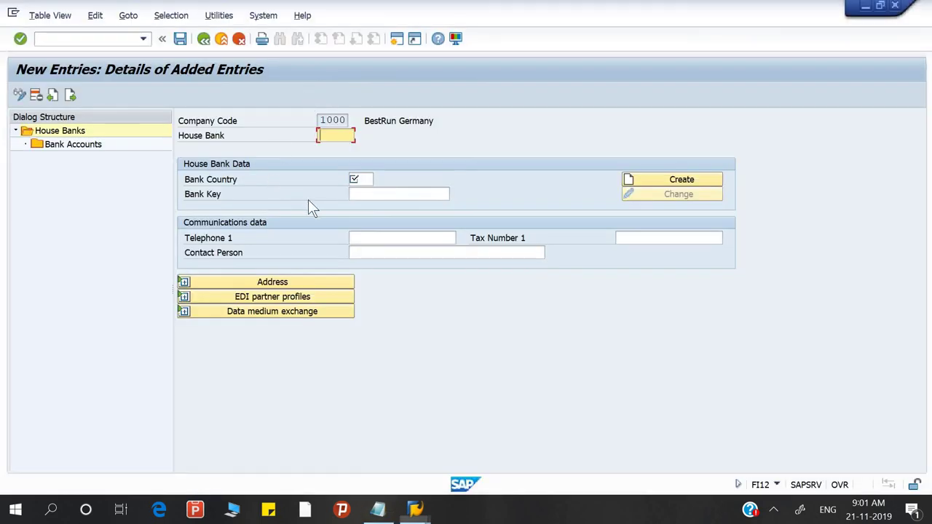
{"action": "key", "text": "ctrl+v"}
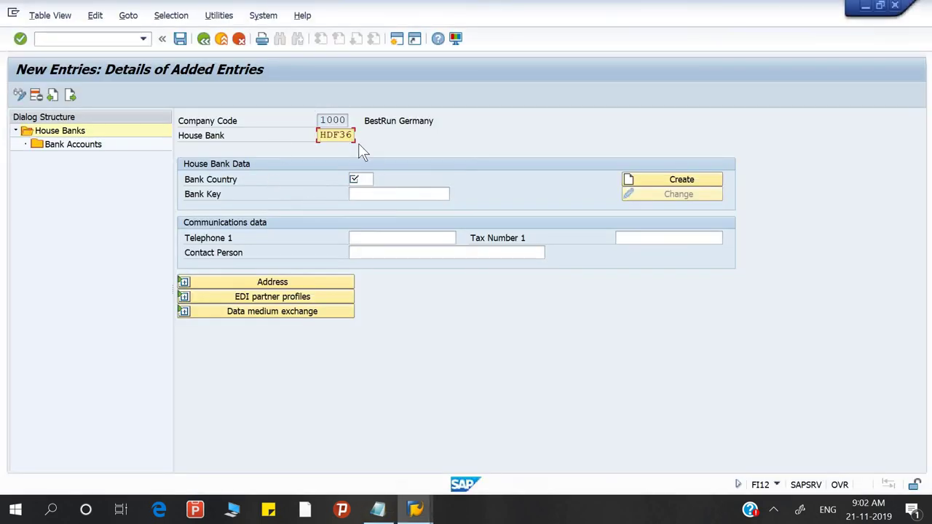
{"action": "left_click", "coordinate": [364, 179]}
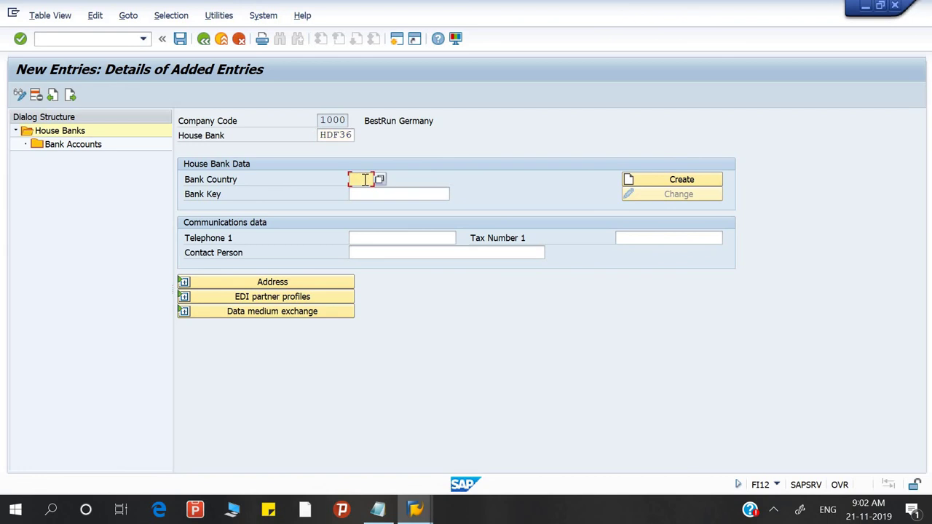
{"action": "type", "text": "IN"}
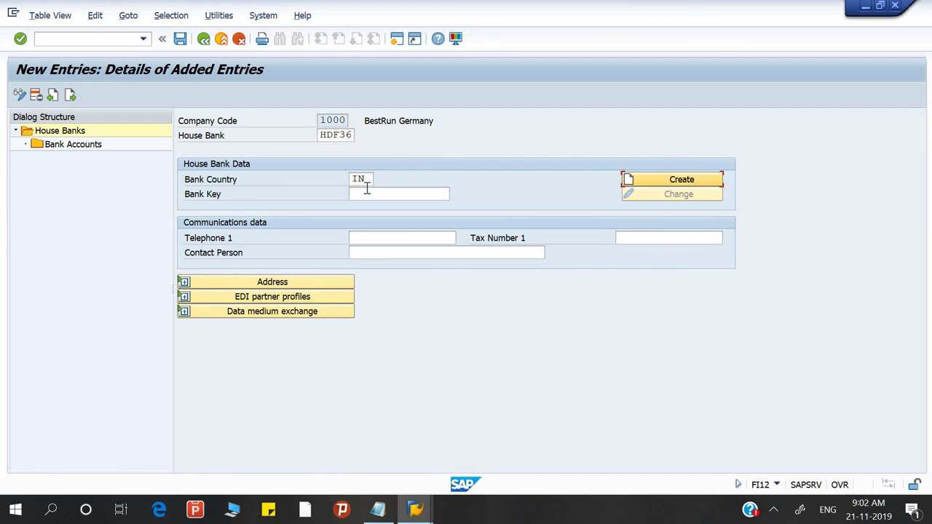
Step: Enter bank key HDFC36, checked against the notes, and create the house bank
{"action": "left_click", "coordinate": [367, 189]}
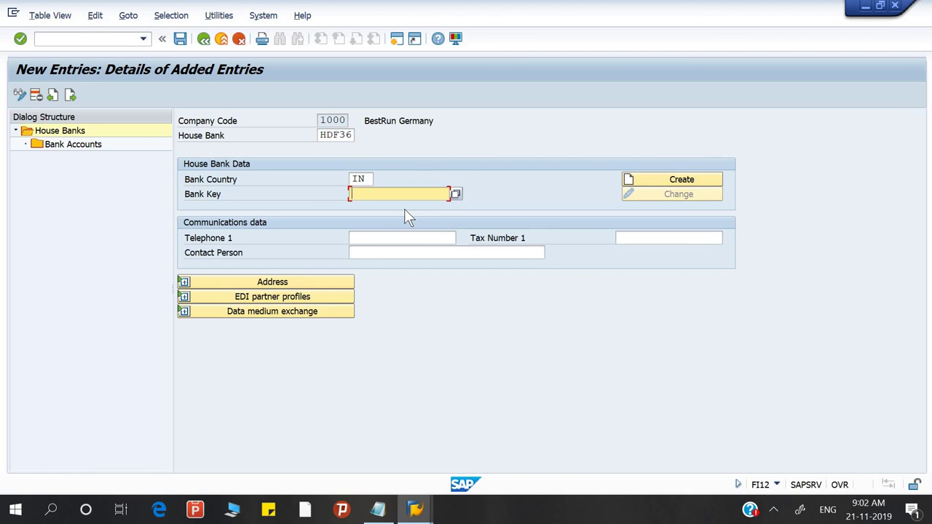
{"action": "key", "text": "alt+Tab"}
{"action": "scroll", "coordinate": [350, 179], "scroll_direction": "up", "scroll_amount": 10}
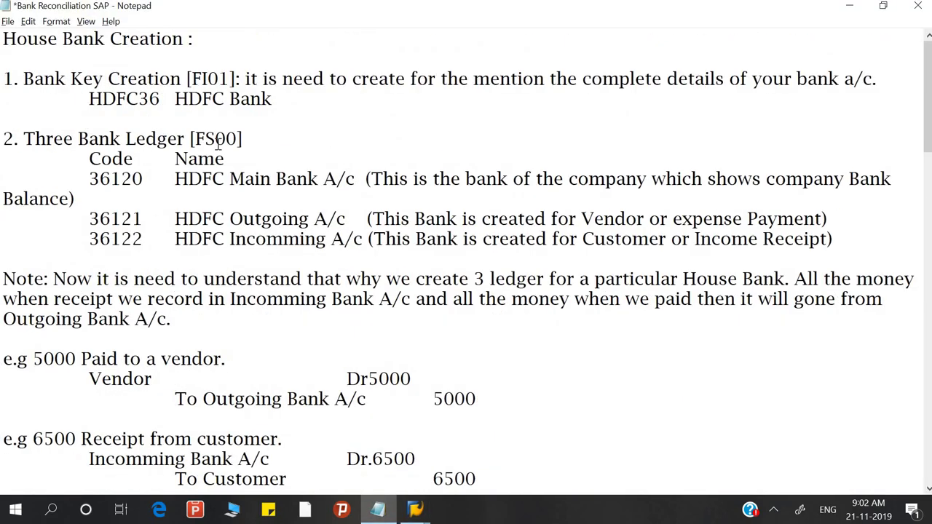
{"action": "scroll", "coordinate": [219, 138], "scroll_direction": "down", "scroll_amount": 10}
{"action": "scroll", "coordinate": [218, 139], "scroll_direction": "down", "scroll_amount": 7}
{"action": "scroll", "coordinate": [218, 139], "scroll_direction": "up", "scroll_amount": 8}
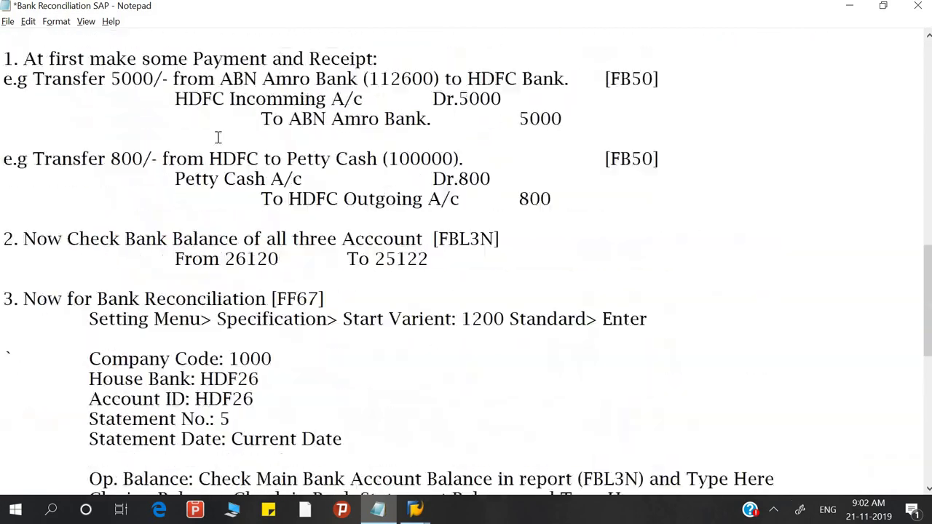
{"action": "scroll", "coordinate": [218, 139], "scroll_direction": "up", "scroll_amount": 1}
{"action": "key", "text": "alt+Tab"}
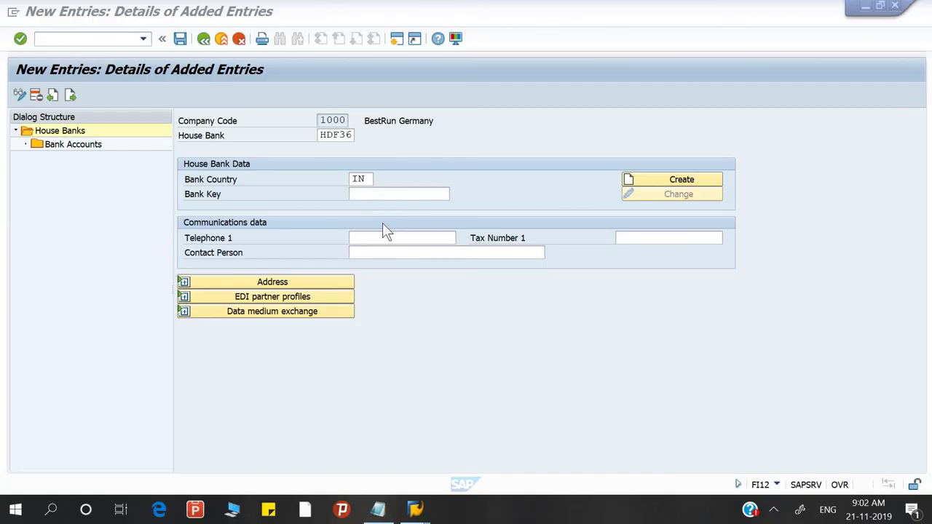
{"action": "type", "text": "H"}
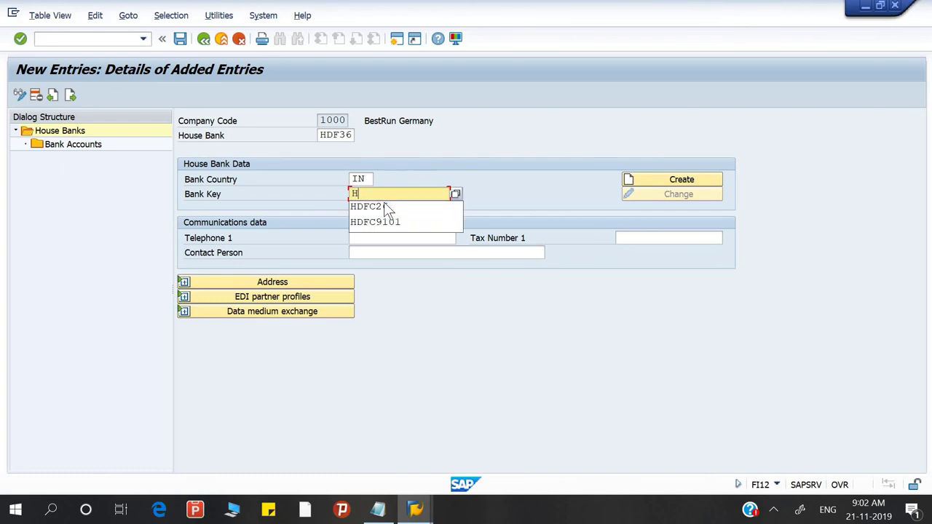
{"action": "type", "text": "DFC36"}
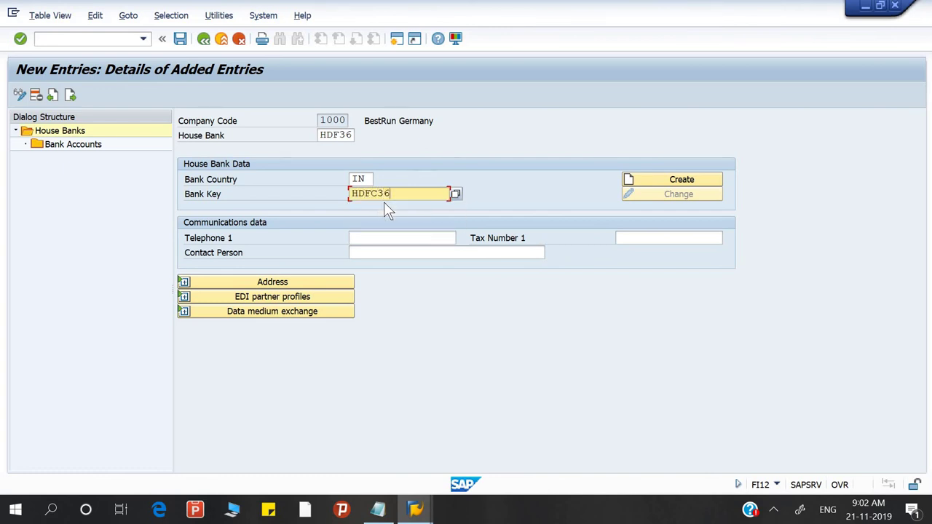
{"action": "left_click", "coordinate": [630, 182]}
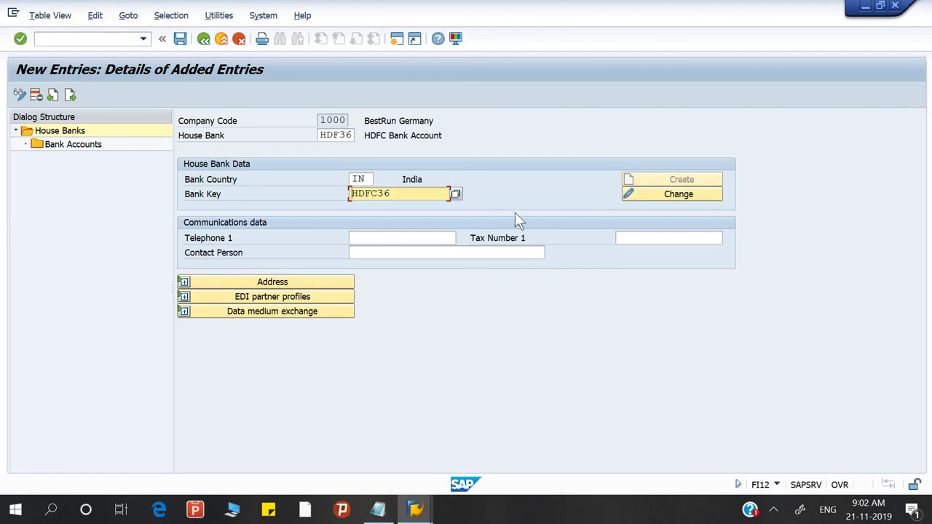
Step: Expand the address details for house bank HDF36 and review the notes in Notepad
{"action": "left_click", "coordinate": [271, 282]}
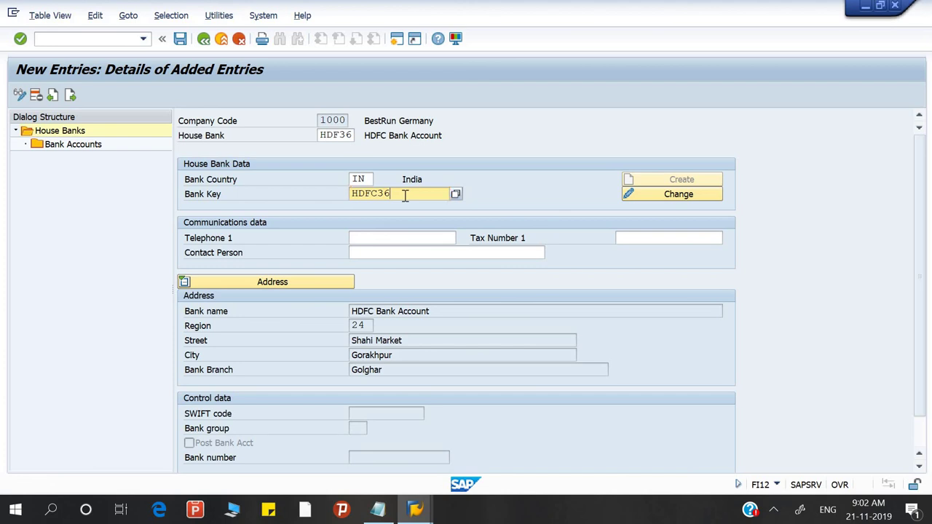
{"action": "key", "text": "alt+Tab"}
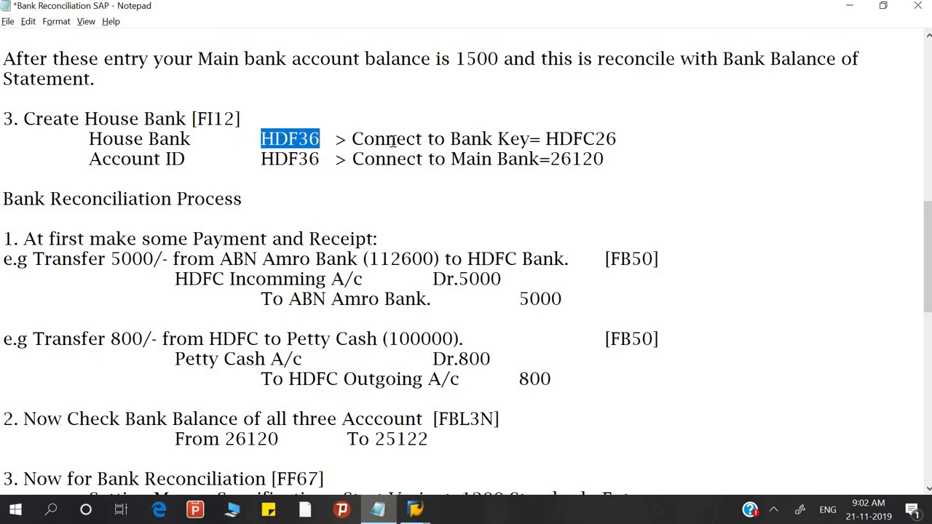
{"action": "key", "text": "alt+Tab"}
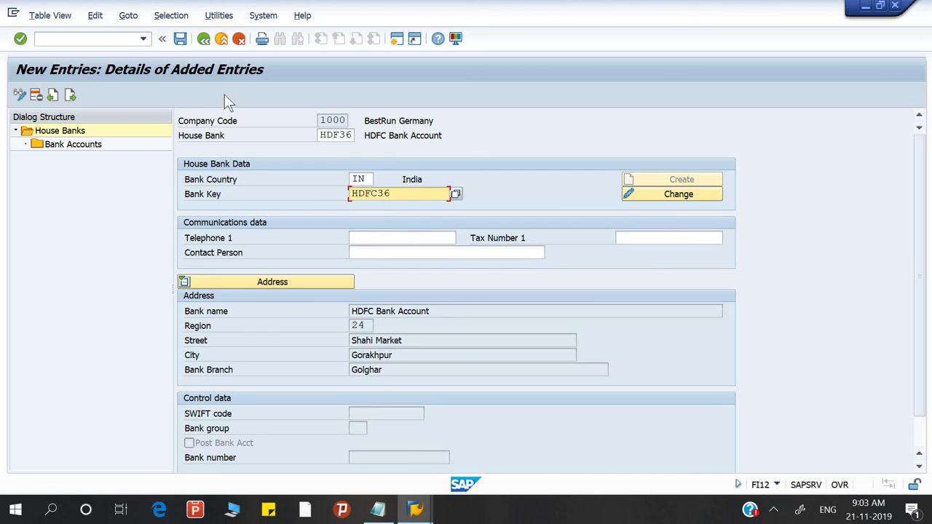
Step: Add bank account HDF36 under the house bank with description HDFC Main A/c
{"action": "double_click", "coordinate": [53, 146]}
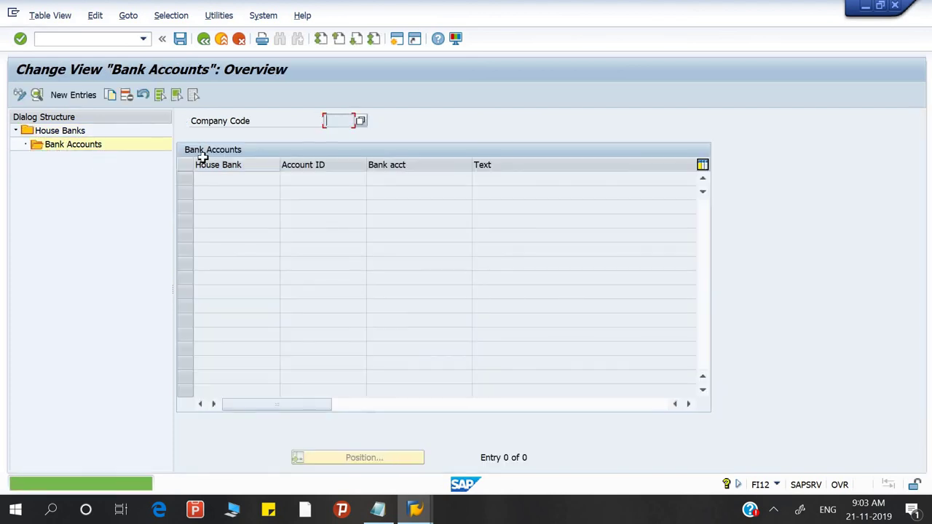
{"action": "left_click", "coordinate": [84, 99]}
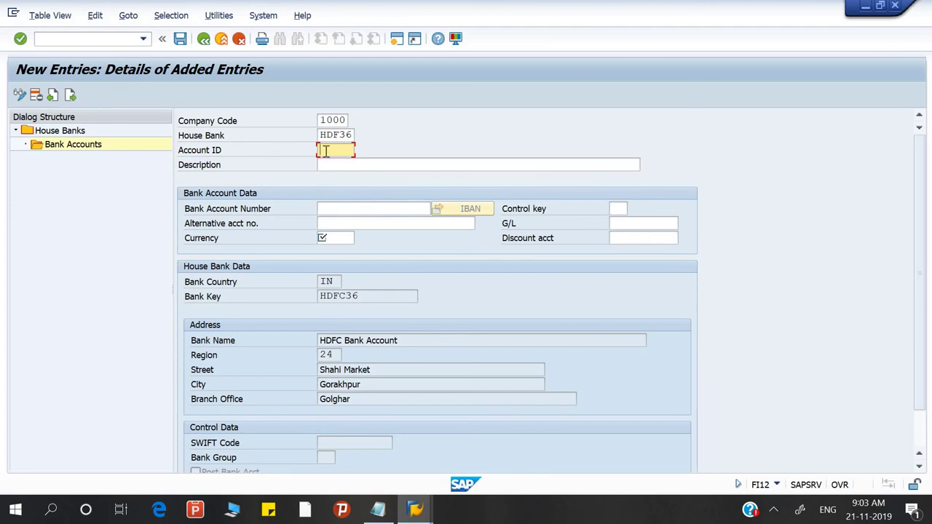
{"action": "type", "text": "HDF"}
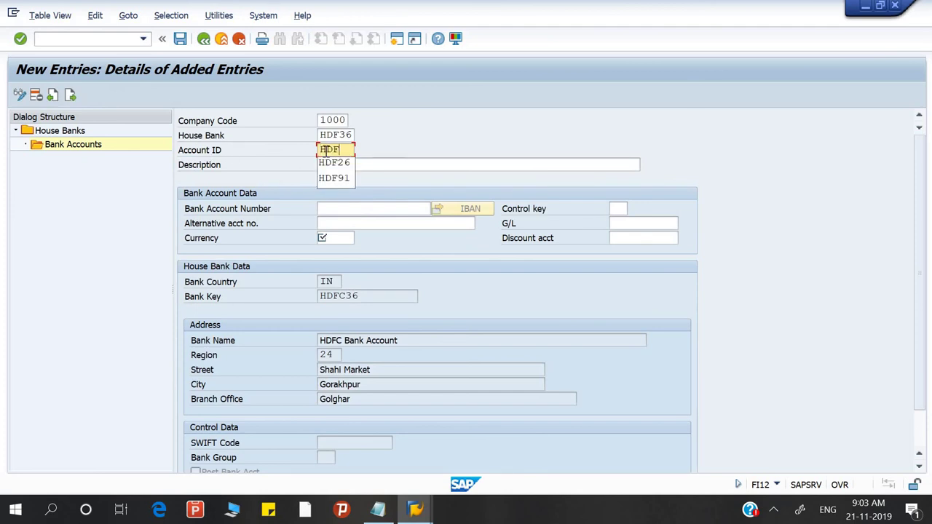
{"action": "type", "text": "36"}
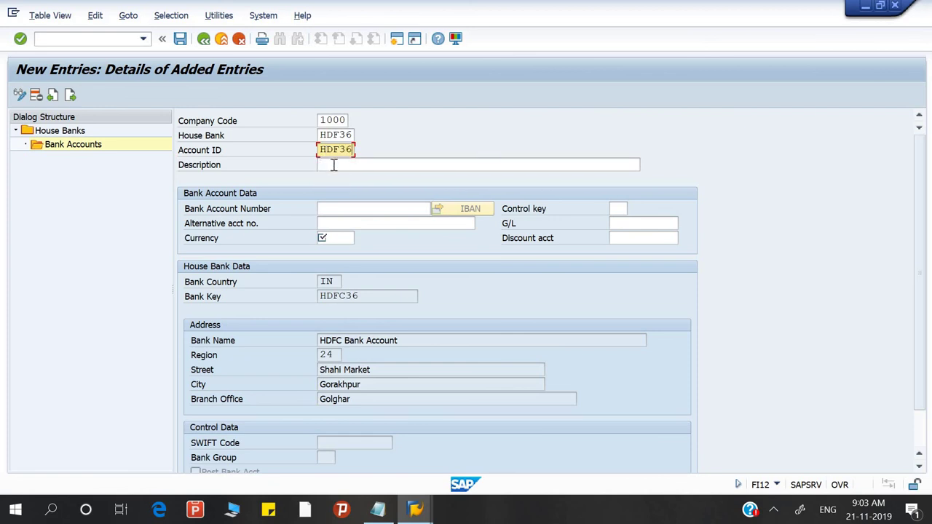
{"action": "left_click", "coordinate": [333, 165]}
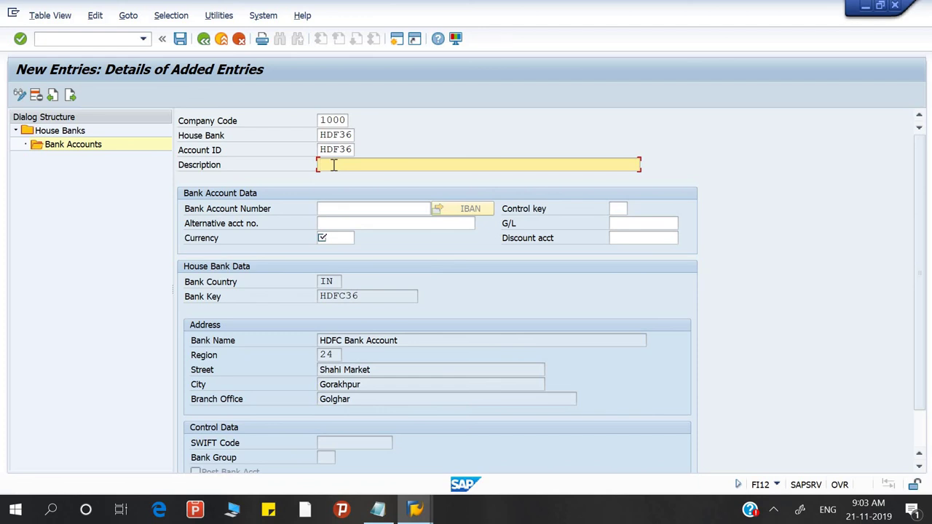
{"action": "type", "text": "HDFC"}
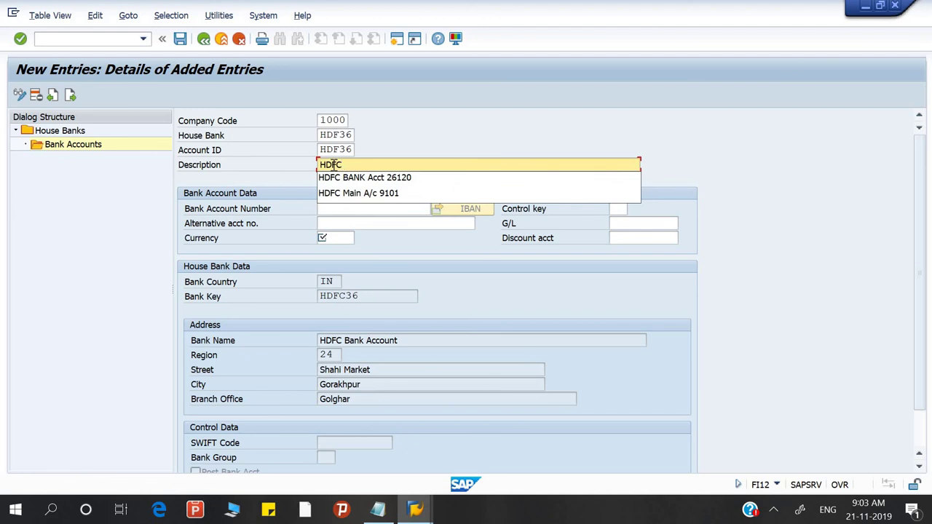
{"action": "key", "text": "Down"}
{"action": "key", "text": "Down"}
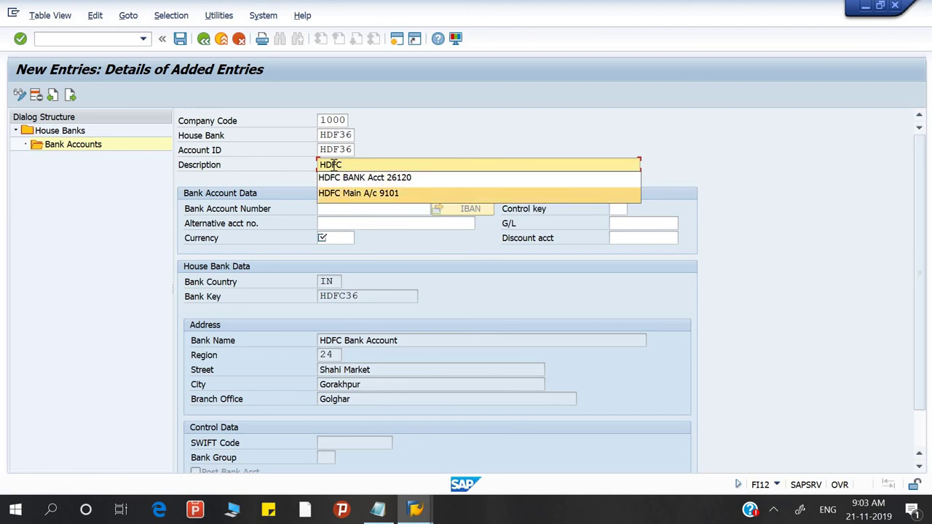
{"action": "key", "text": "Return"}
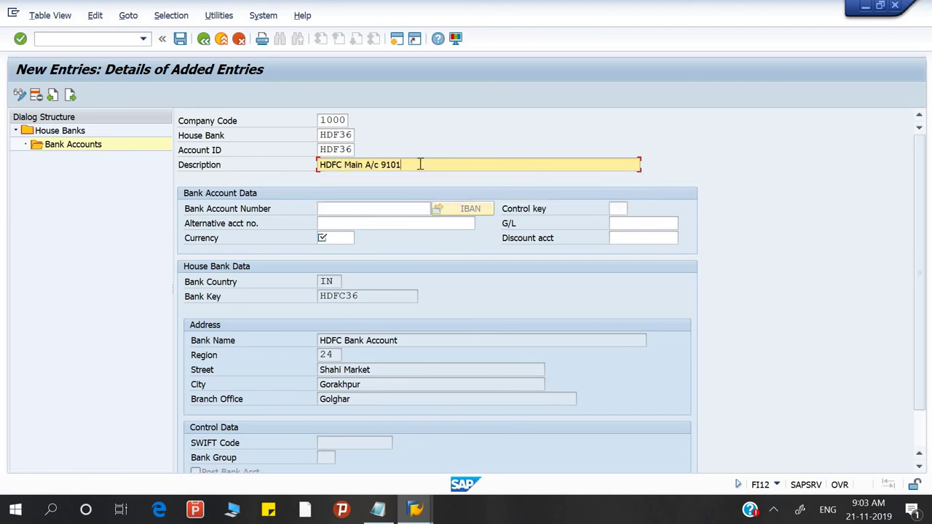
{"action": "key", "text": "BackSpace"}
{"action": "key", "text": "BackSpace"}
{"action": "key", "text": "BackSpace"}
{"action": "key", "text": "BackSpace"}
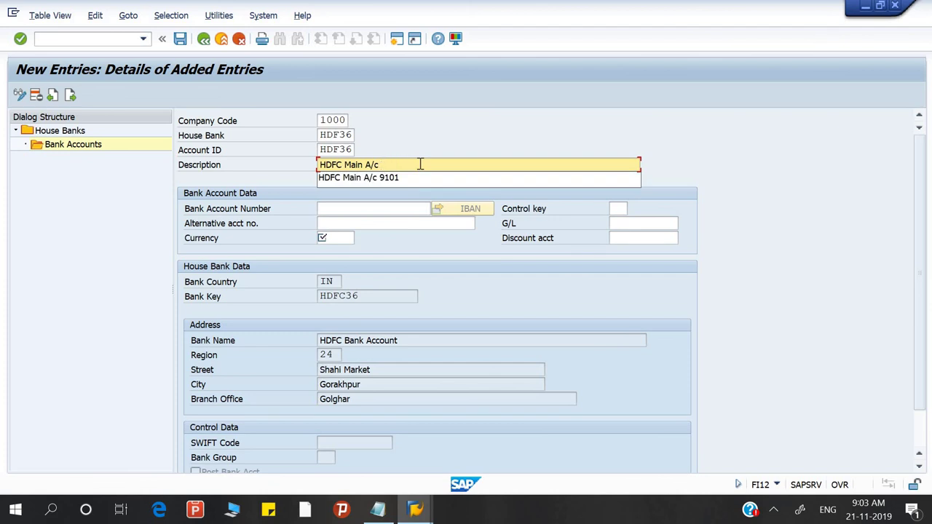
{"action": "key", "text": "Down"}
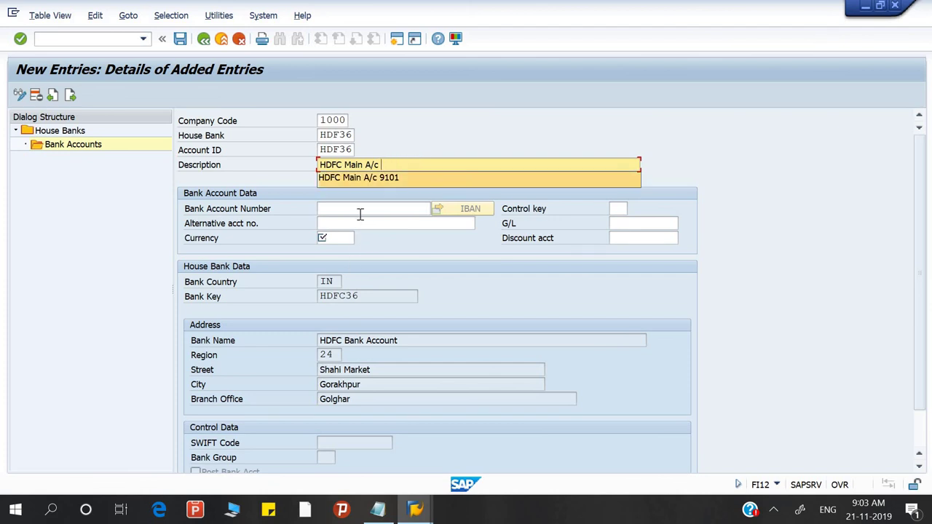
Step: Select main bank ledger code 36120 in the Notepad notes
{"action": "left_click", "coordinate": [360, 213]}
{"action": "key", "text": "alt+Tab"}
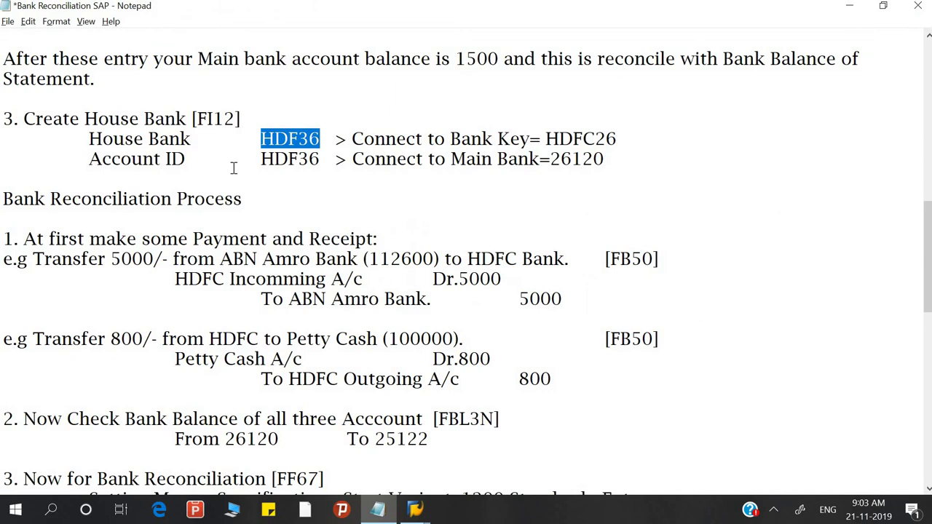
{"action": "scroll", "coordinate": [233, 168], "scroll_direction": "up", "scroll_amount": 10}
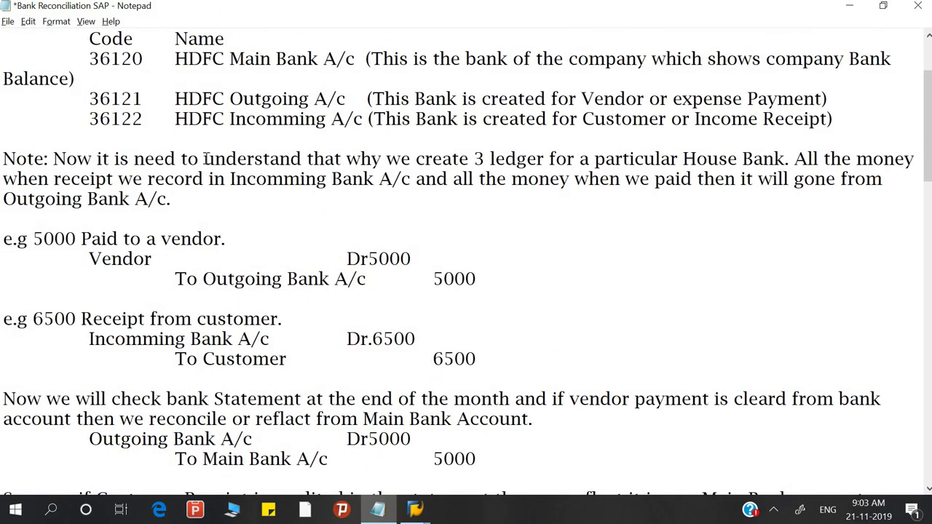
{"action": "left_click_drag", "start_coordinate": [89, 59], "coordinate": [147, 62]}
{"action": "key", "text": "ctrl+c"}
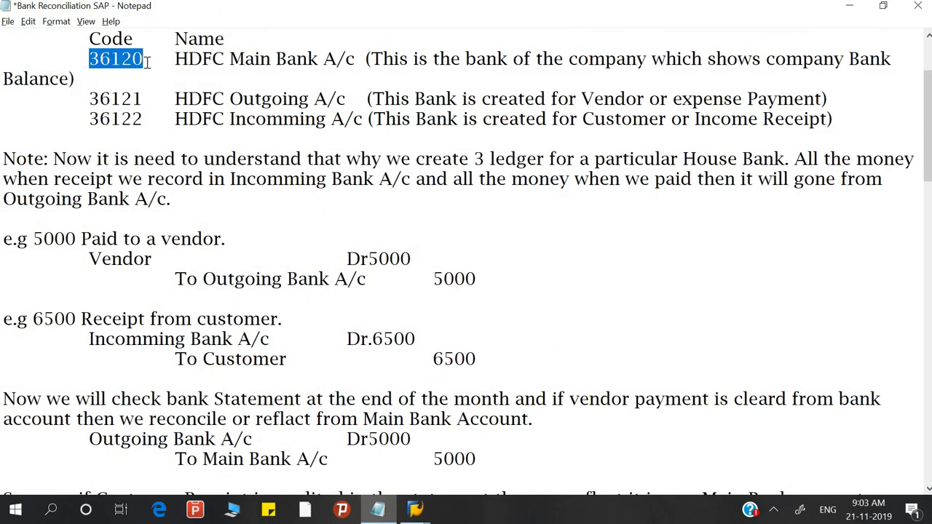
{"action": "key", "text": "alt+Tab"}
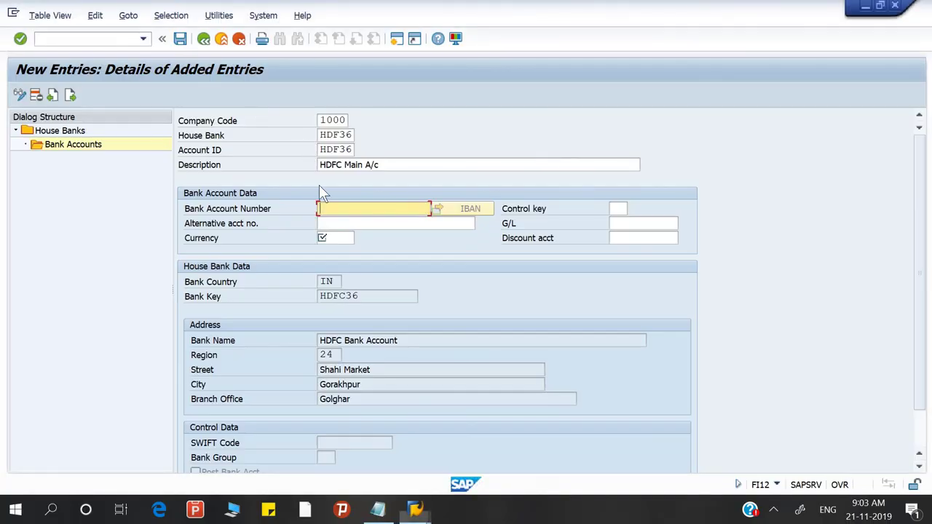
{"action": "key", "text": "ctrl+v"}
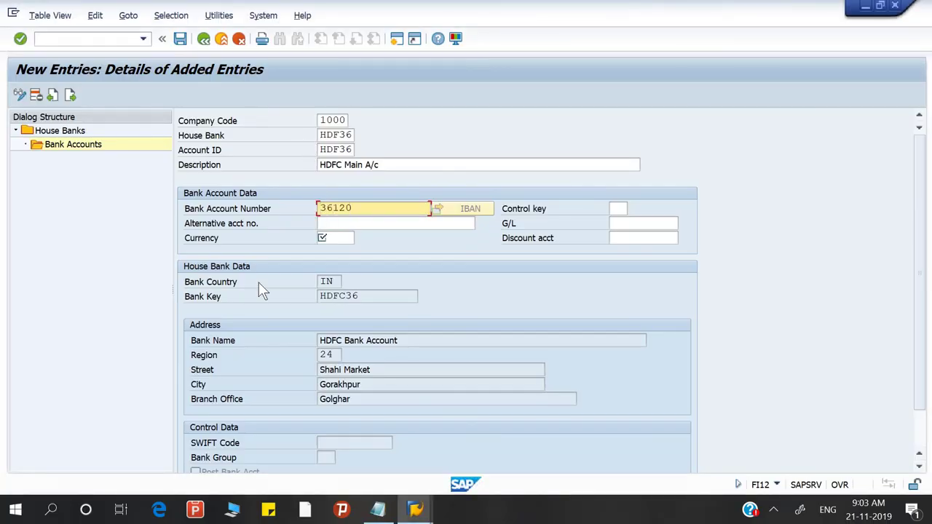
{"action": "left_click", "coordinate": [379, 223]}
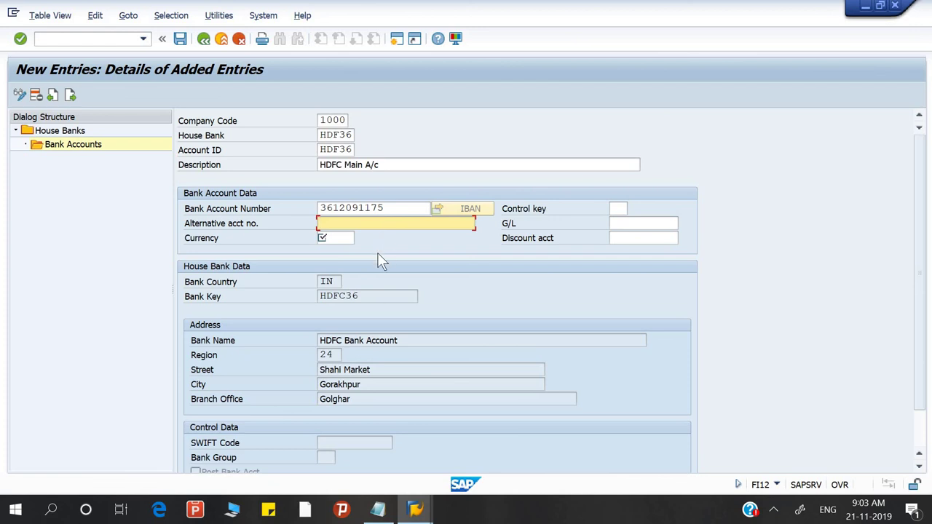
Step: Set the currency to EUR and open the G/L account search help
{"action": "left_click", "coordinate": [336, 238]}
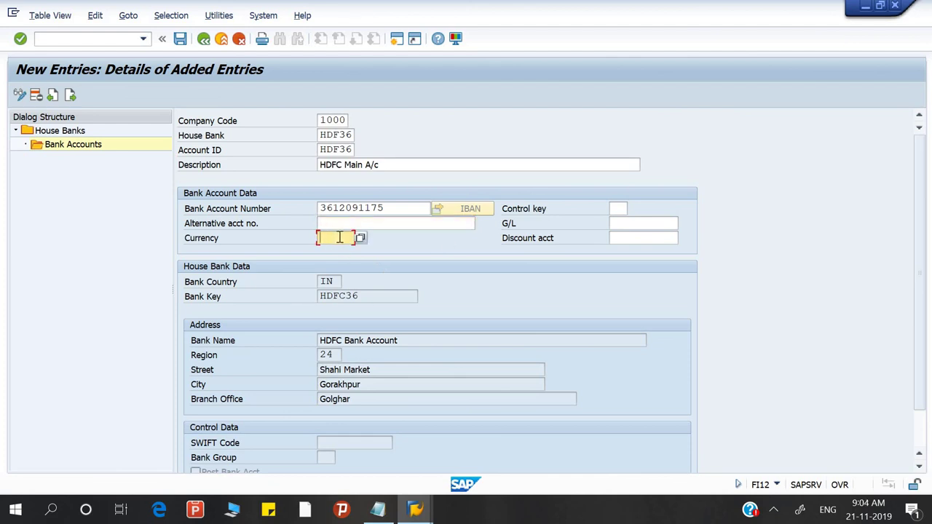
{"action": "type", "text": "EUR"}
{"action": "left_click", "coordinate": [641, 224]}
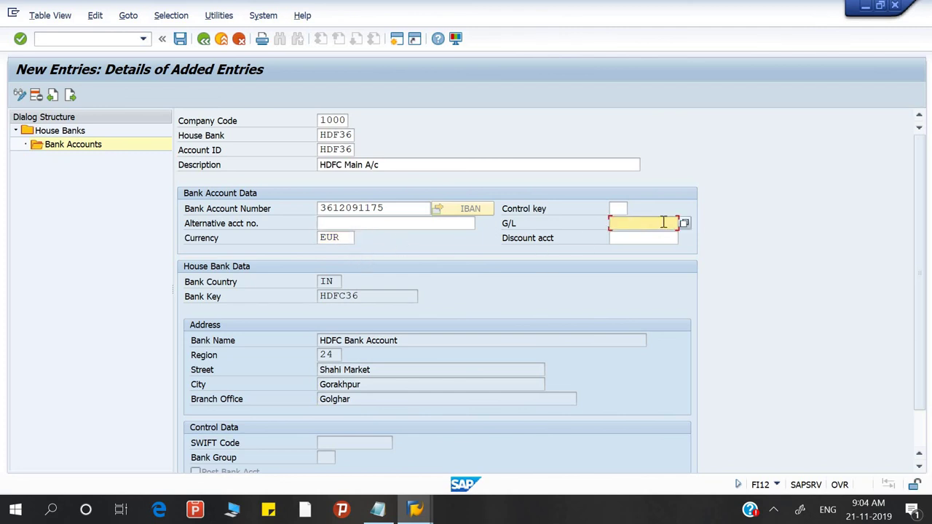
{"action": "left_click", "coordinate": [686, 222]}
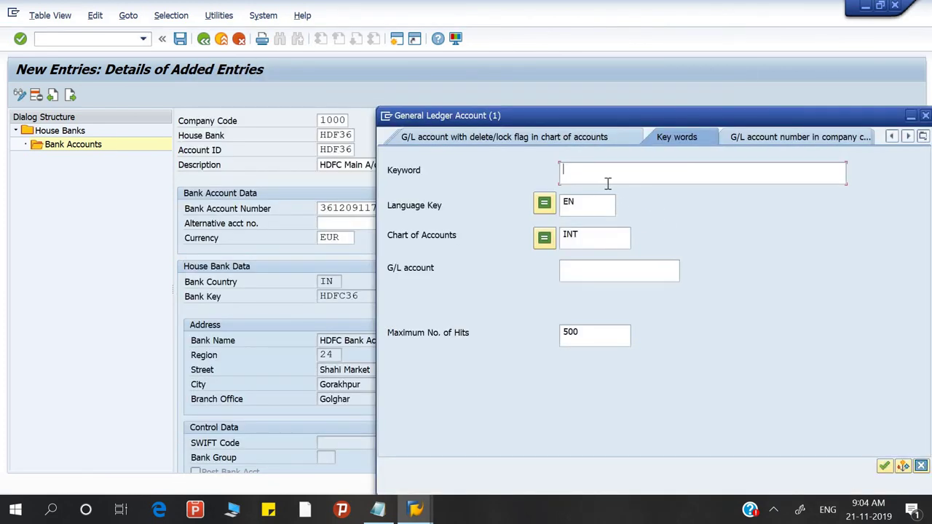
Step: Search with keyword 'deep' and assign G/L account 36120 HDFC Main Bank A/c
{"action": "type", "text": "deep"}
{"action": "key", "text": "Return"}
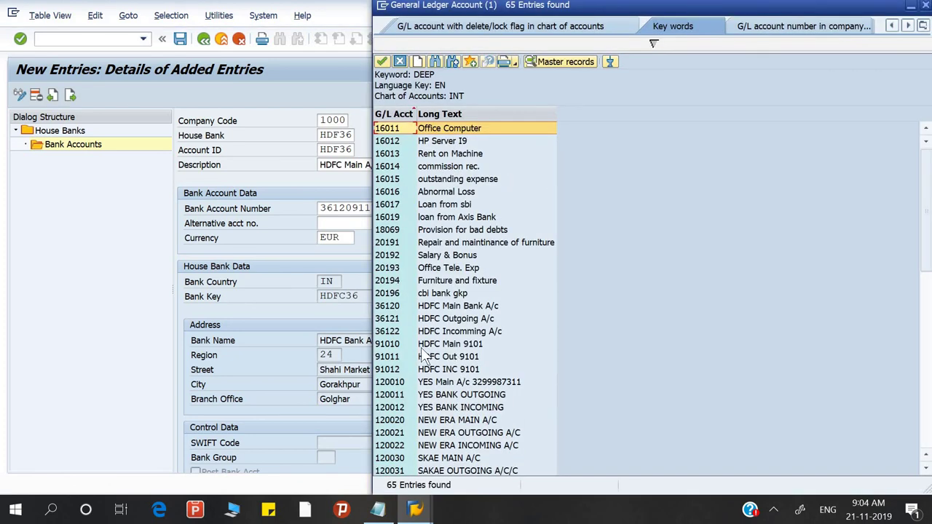
{"action": "left_click", "coordinate": [470, 306]}
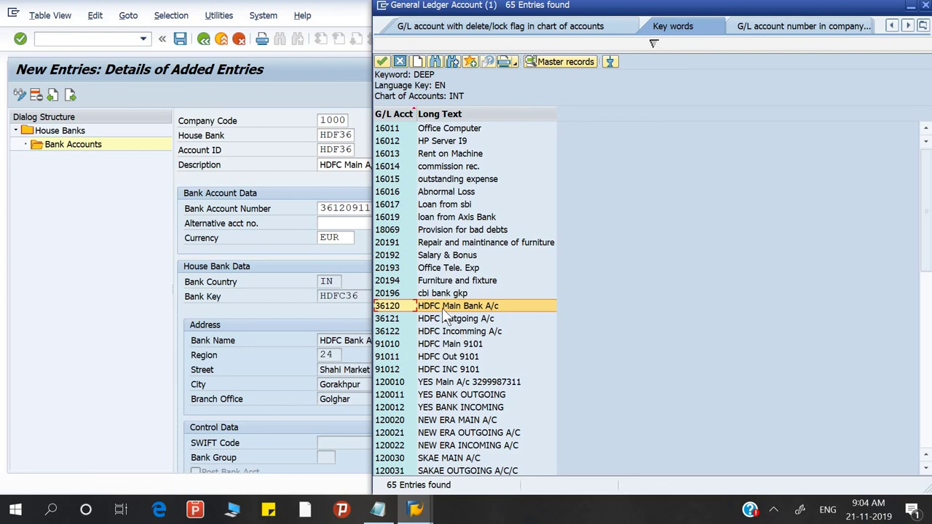
{"action": "double_click", "coordinate": [442, 308]}
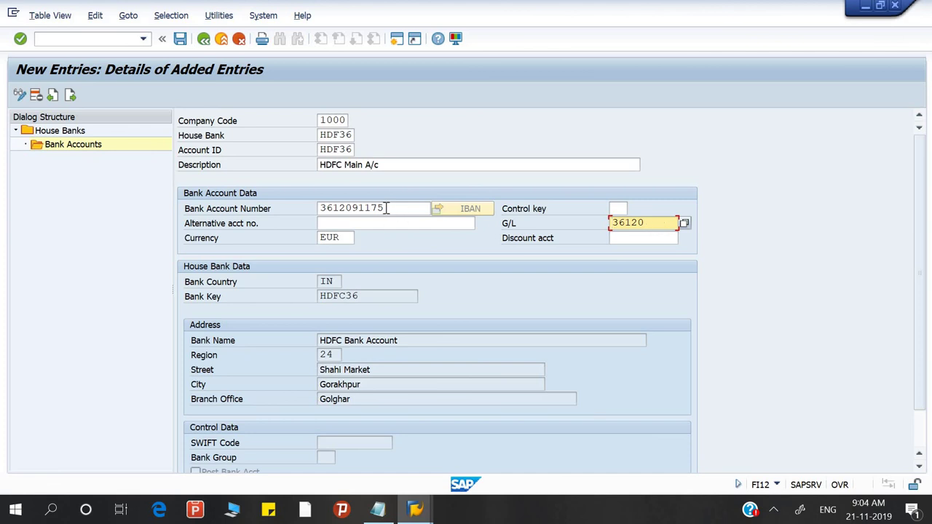
Step: Save the house bank account under the customizing request and return to Notepad
{"action": "left_click", "coordinate": [180, 38]}
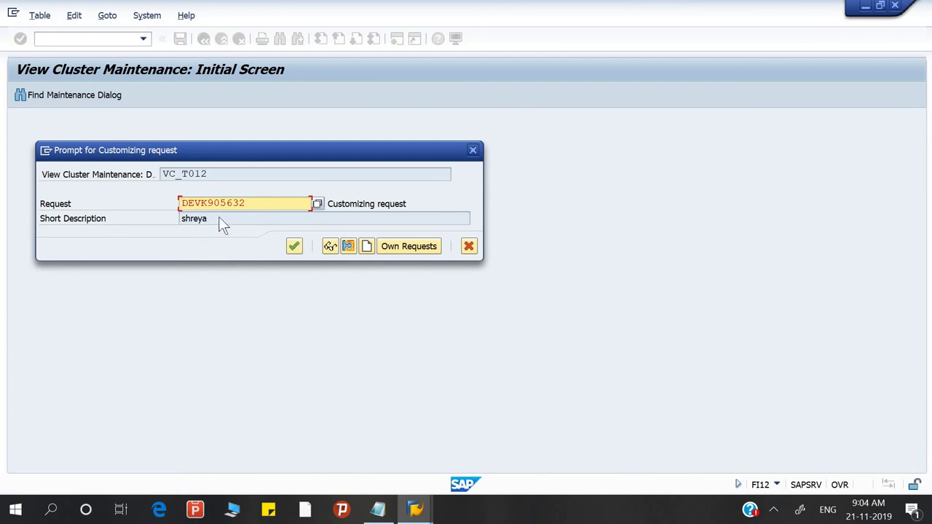
{"action": "left_click", "coordinate": [295, 247]}
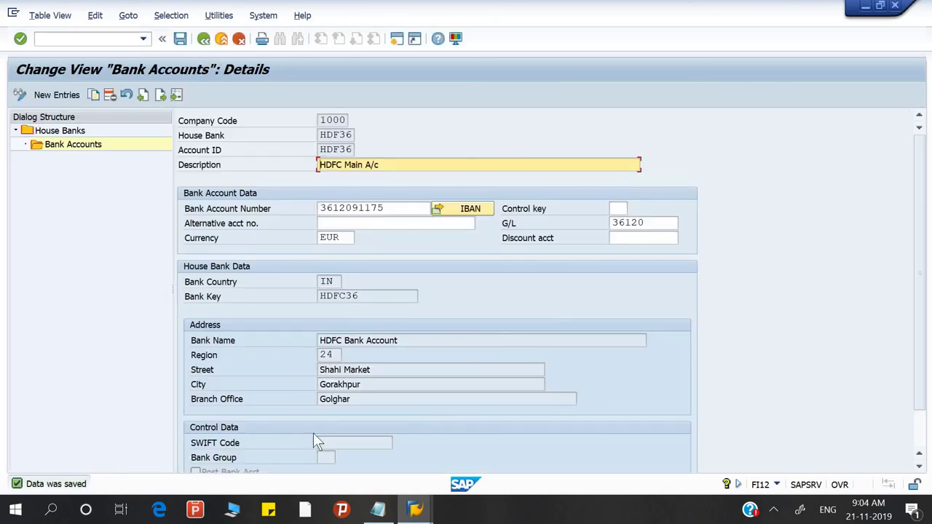
{"action": "key", "text": "alt+Tab"}
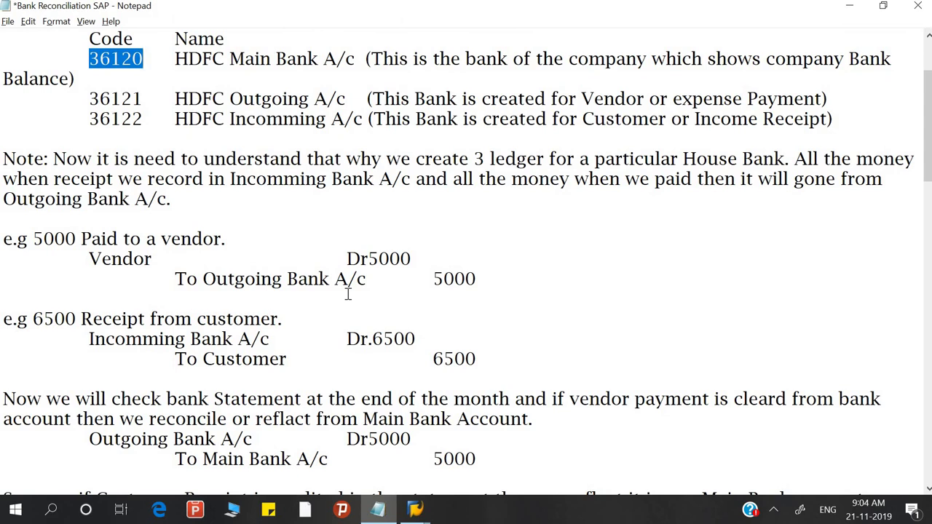
Step: Review the notes, highlighting the bank key step, the FS00 heading and the HDFC26/26120 links
{"action": "scroll", "coordinate": [348, 293], "scroll_direction": "up", "scroll_amount": 1}
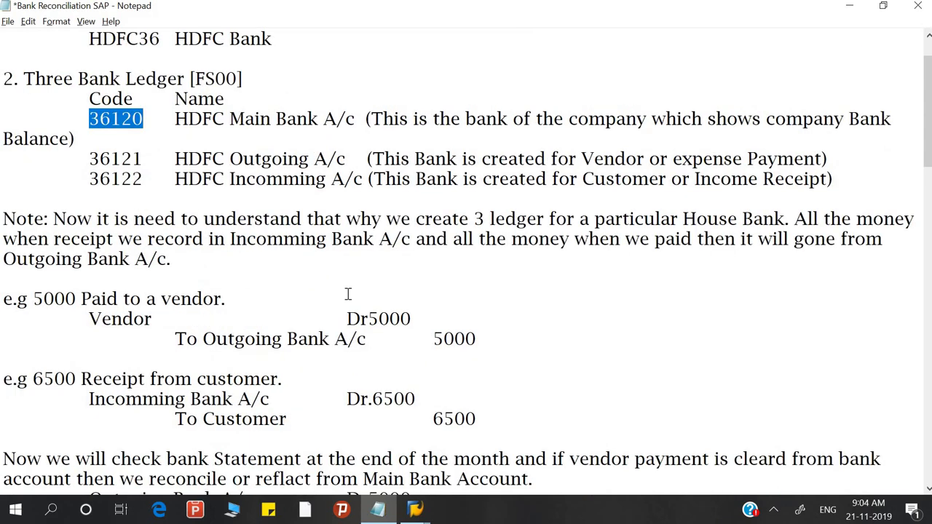
{"action": "scroll", "coordinate": [348, 293], "scroll_direction": "down", "scroll_amount": 1}
{"action": "scroll", "coordinate": [348, 293], "scroll_direction": "up", "scroll_amount": 2}
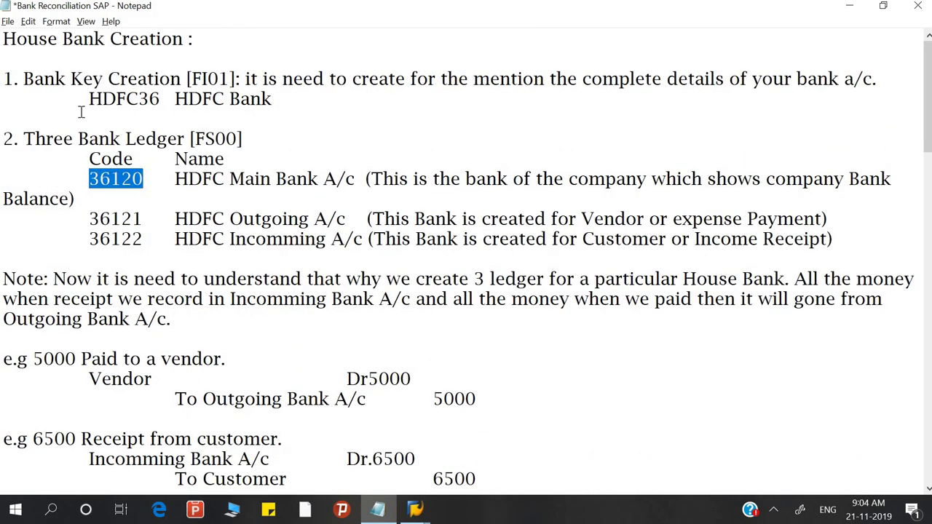
{"action": "left_click", "coordinate": [26, 82]}
{"action": "left_click_drag", "start_coordinate": [106, 83], "coordinate": [189, 95]}
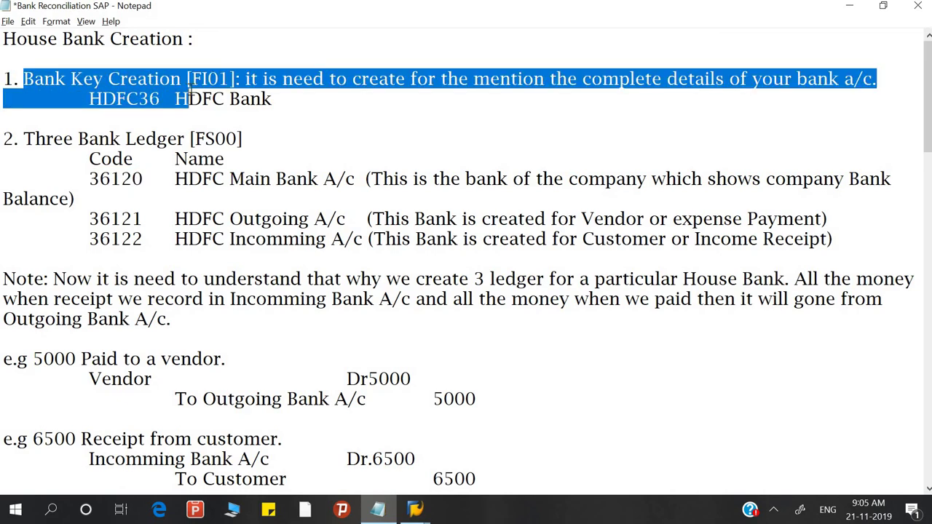
{"action": "left_click_drag", "start_coordinate": [24, 141], "coordinate": [244, 143]}
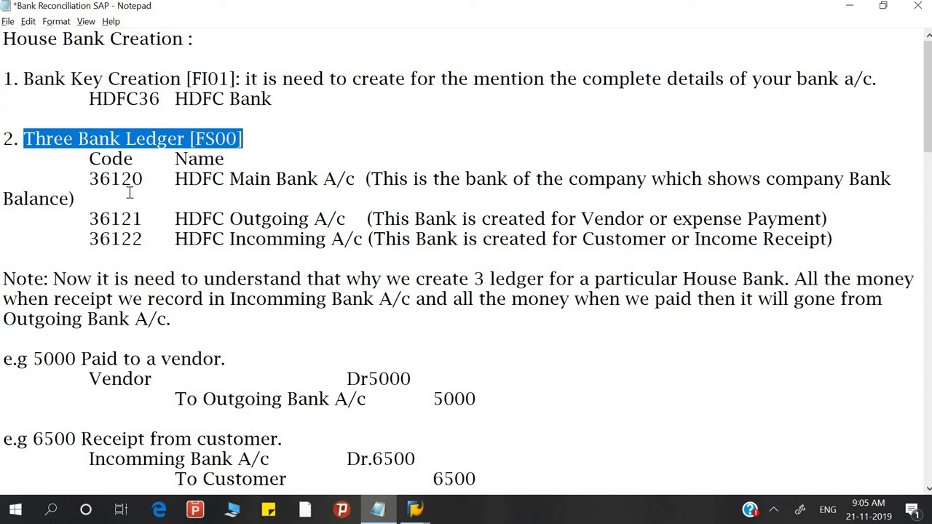
{"action": "scroll", "coordinate": [142, 250], "scroll_direction": "down", "scroll_amount": 3}
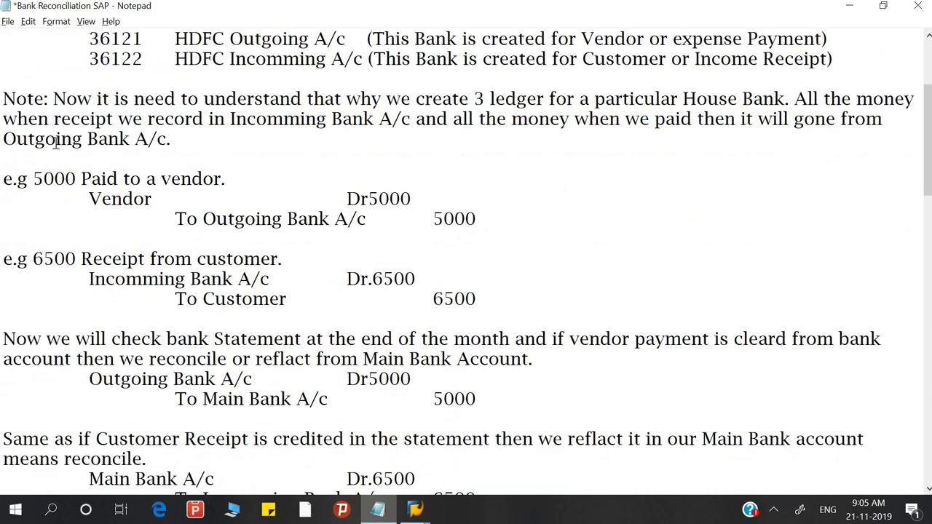
{"action": "scroll", "coordinate": [180, 399], "scroll_direction": "down", "scroll_amount": 10}
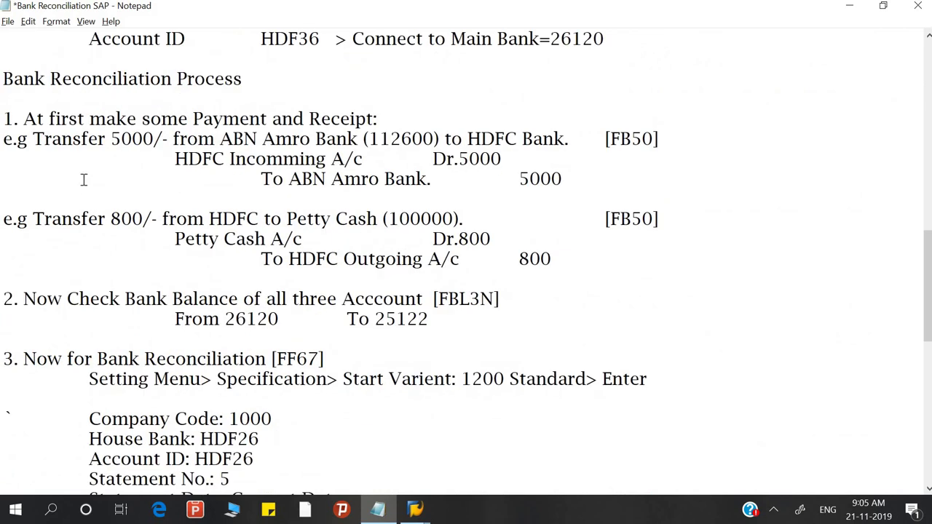
{"action": "scroll", "coordinate": [84, 180], "scroll_direction": "down", "scroll_amount": 7}
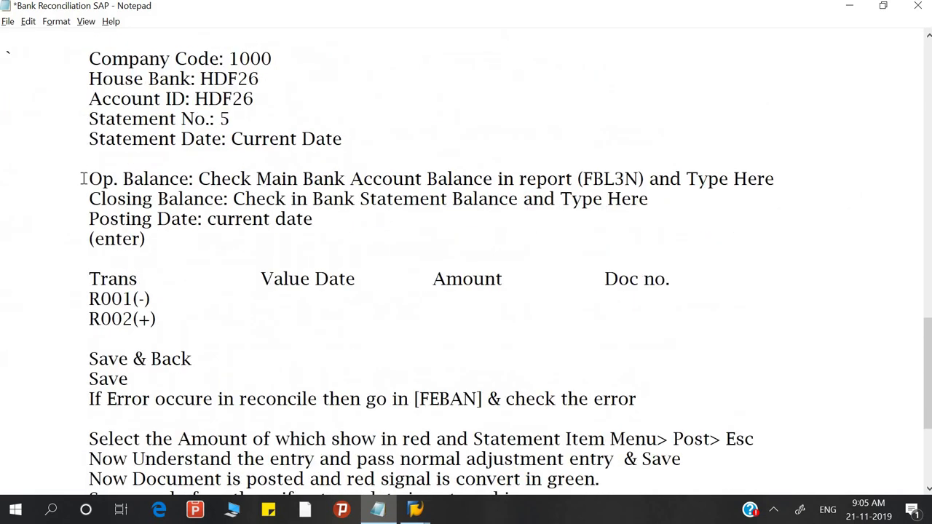
{"action": "scroll", "coordinate": [83, 179], "scroll_direction": "up", "scroll_amount": 15}
{"action": "scroll", "coordinate": [80, 211], "scroll_direction": "up", "scroll_amount": 5}
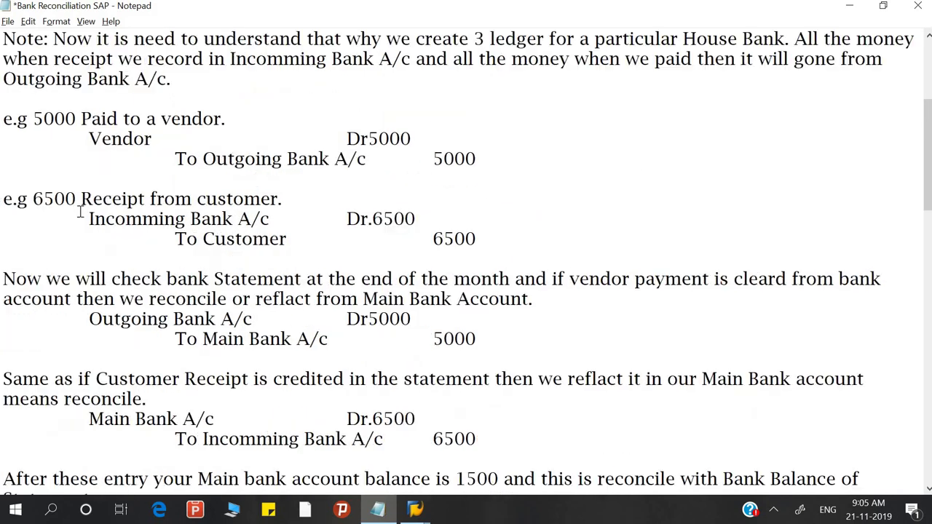
{"action": "scroll", "coordinate": [80, 211], "scroll_direction": "down", "scroll_amount": 8}
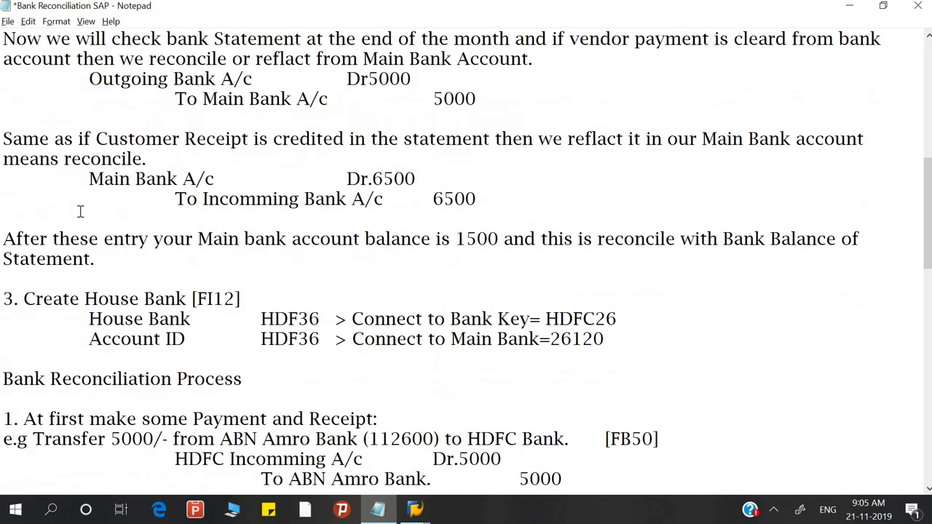
{"action": "scroll", "coordinate": [80, 211], "scroll_direction": "down", "scroll_amount": 2}
{"action": "left_click_drag", "start_coordinate": [88, 198], "coordinate": [103, 199]}
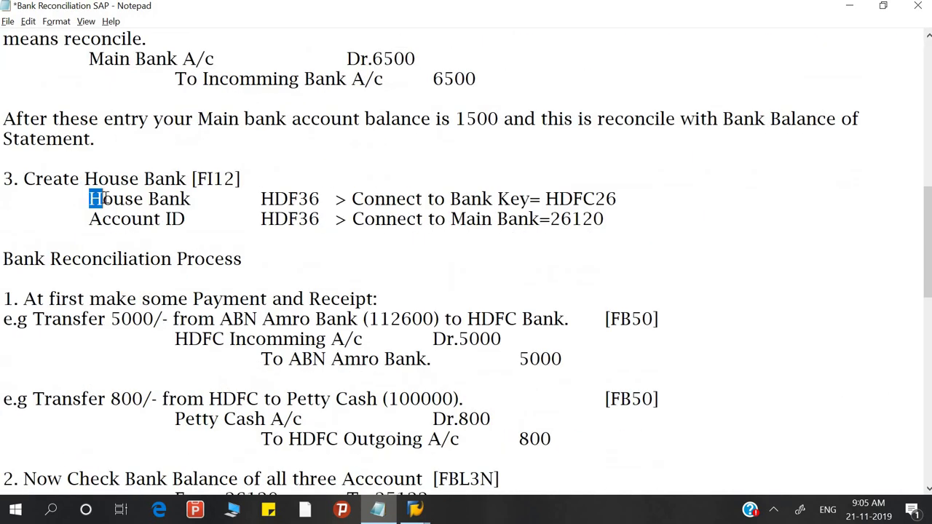
{"action": "left_click_drag", "start_coordinate": [405, 201], "coordinate": [613, 202]}
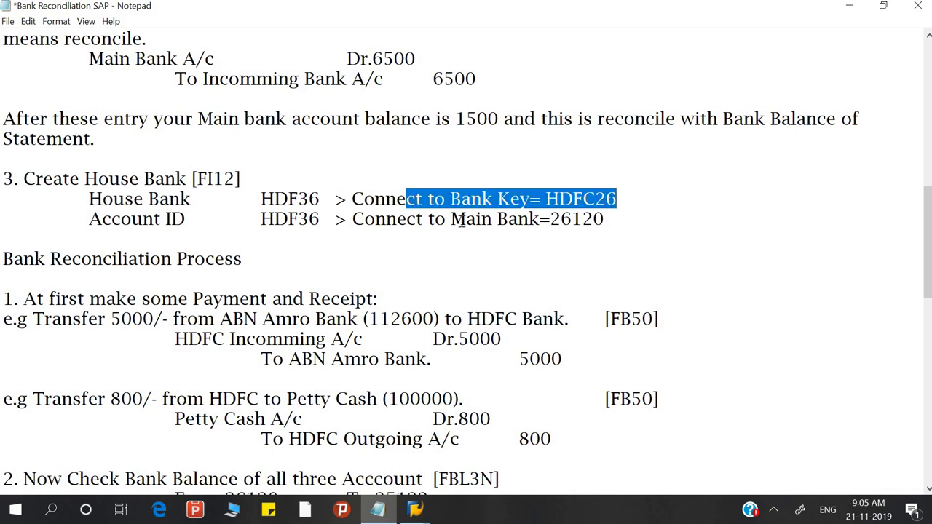
{"action": "left_click_drag", "start_coordinate": [462, 220], "coordinate": [609, 218]}
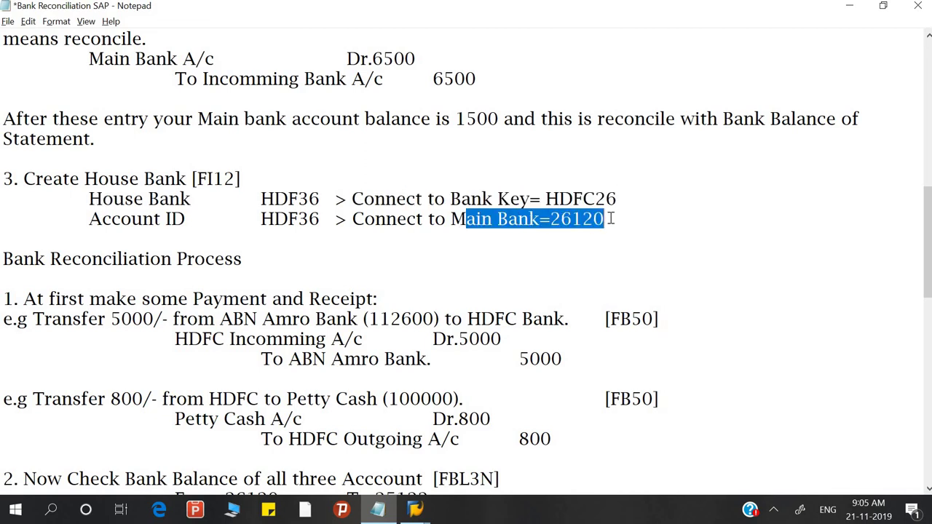
Step: Correct the main bank in the note from 26120 to 36120, then return to SAP
{"action": "left_click", "coordinate": [386, 255]}
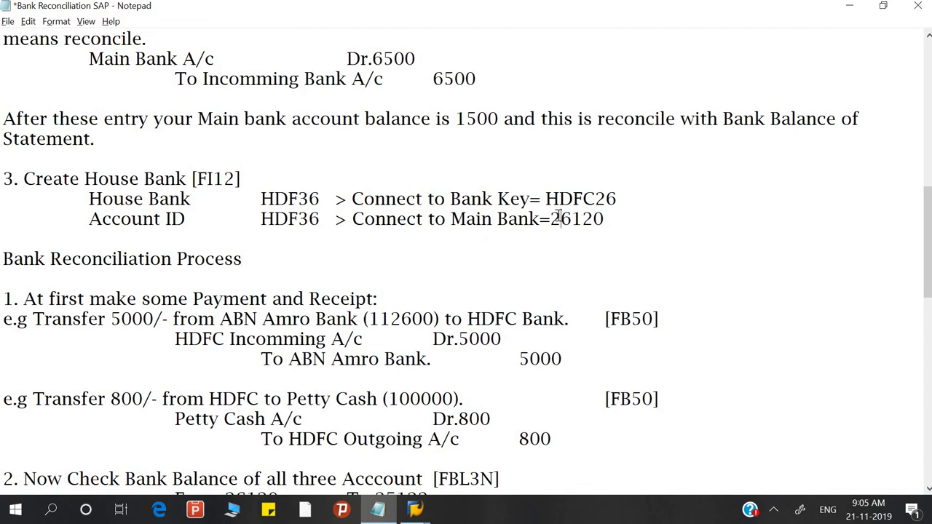
{"action": "left_click", "coordinate": [559, 219]}
{"action": "key", "text": "BackSpace"}
{"action": "type", "text": "3"}
{"action": "scroll", "coordinate": [149, 258], "scroll_direction": "down", "scroll_amount": 2}
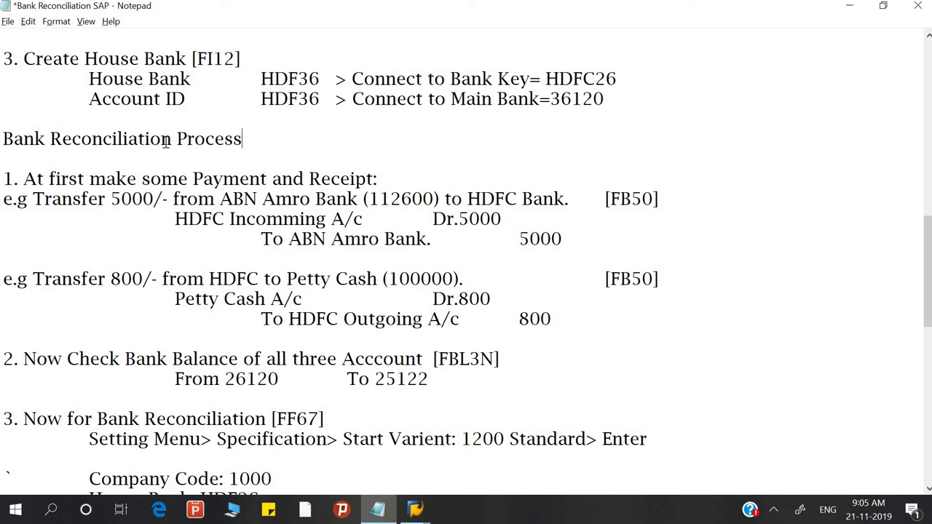
{"action": "scroll", "coordinate": [29, 178], "scroll_direction": "down", "scroll_amount": 1}
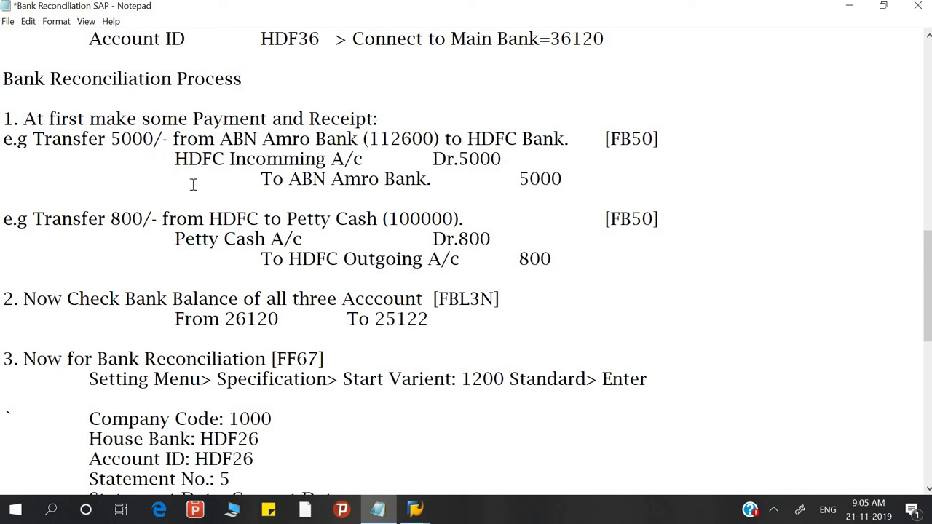
{"action": "key", "text": "alt+Tab"}
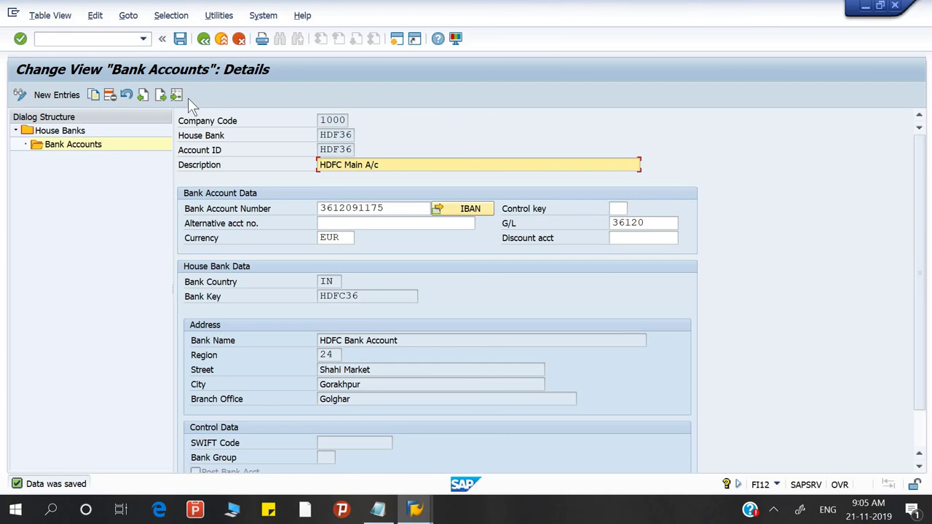
Step: Enter /n to leave the house bank details for SAP Easy Access, checking the reconciliation notes briefly
{"action": "left_click", "coordinate": [91, 40]}
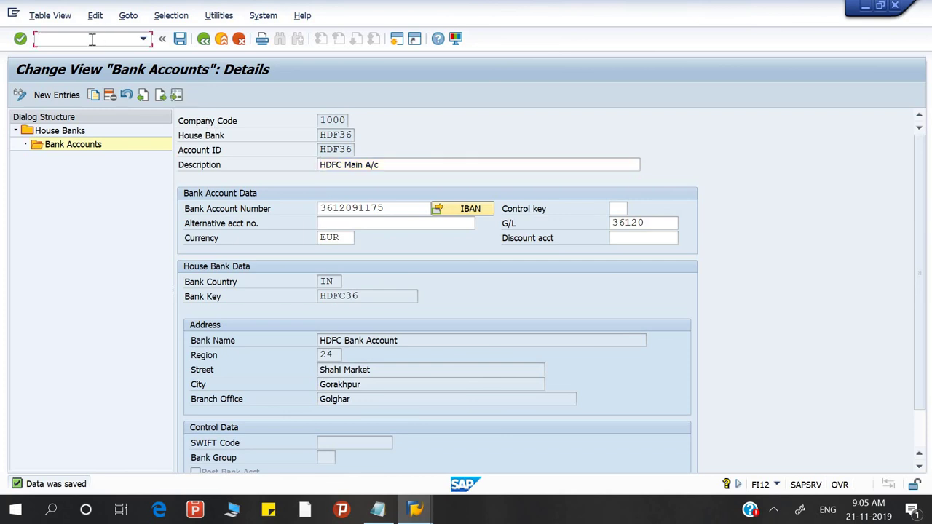
{"action": "type", "text": "/n"}
{"action": "key", "text": "Return"}
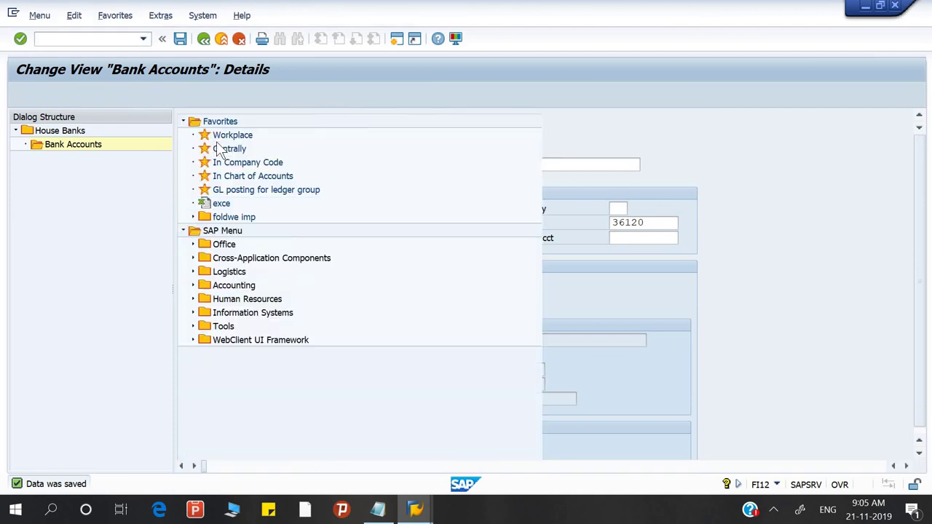
{"action": "key", "text": "alt+Tab"}
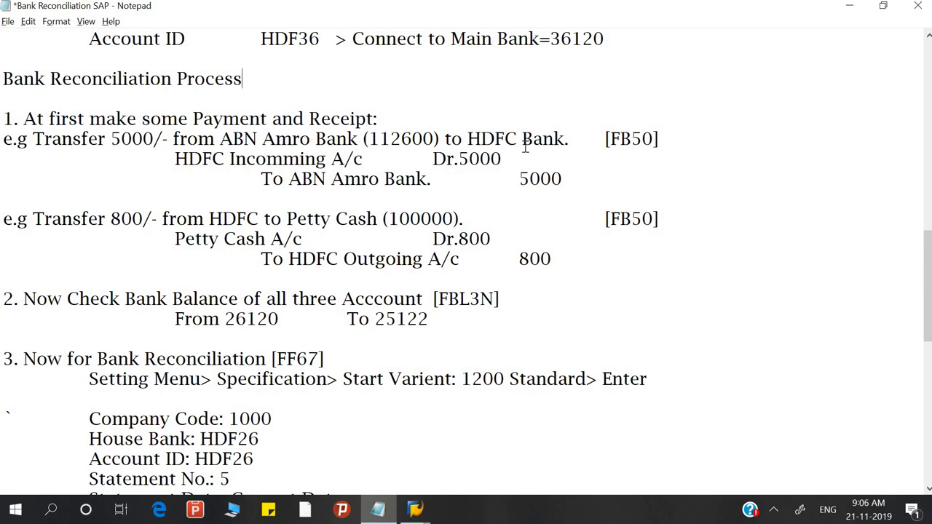
{"action": "key", "text": "alt+Tab"}
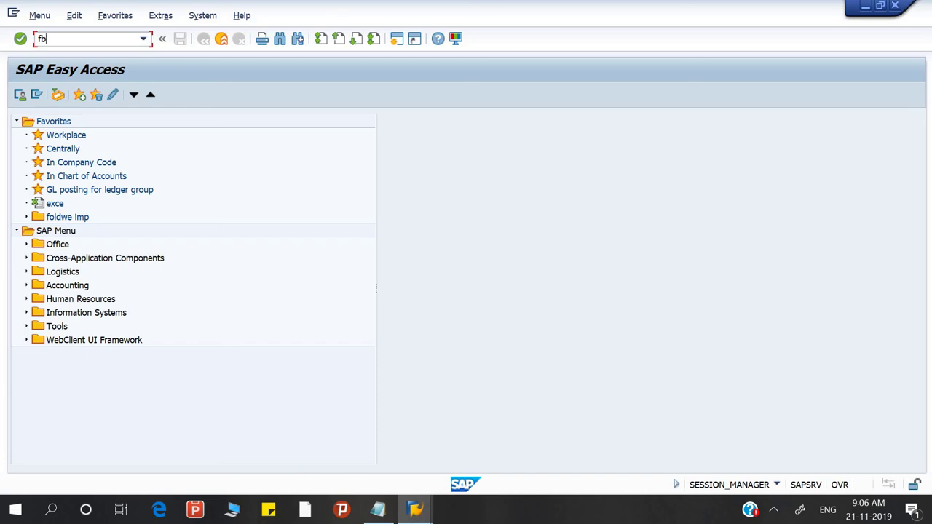
Step: Start FB50 and enter document date 21.11. for company code 1000
{"action": "type", "text": "fb50"}
{"action": "key", "text": "Return"}
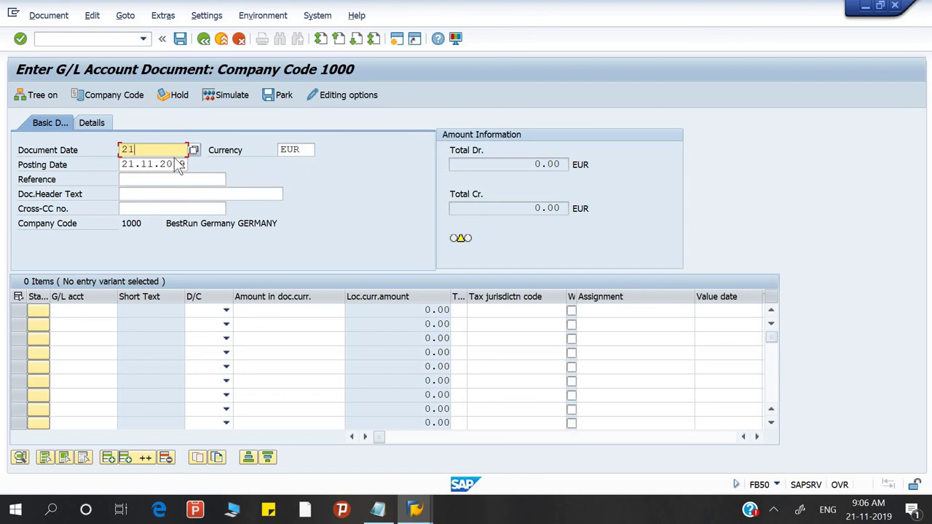
{"action": "type", "text": "21.11.2019"}
{"action": "key", "text": "Tab"}
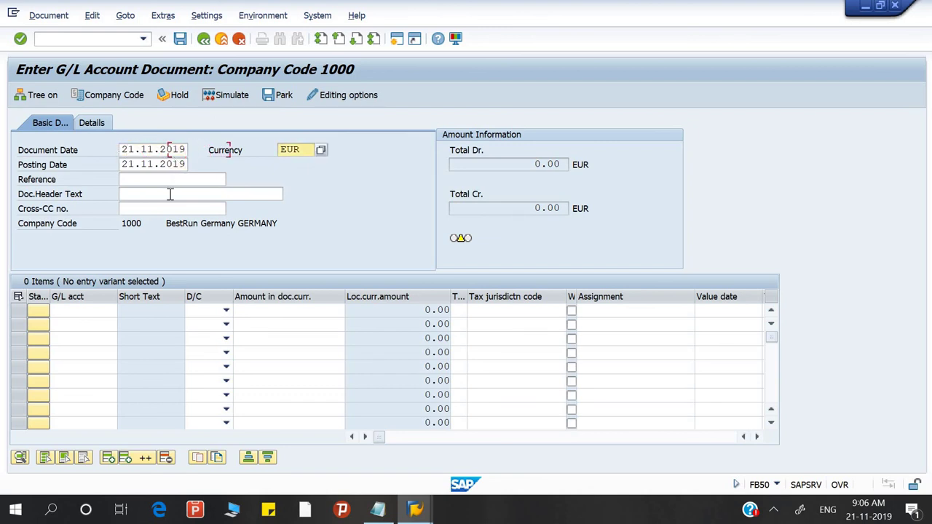
Step: Clear the wrong digits from the first line's G/L account and open the account search help with F4
{"action": "left_click", "coordinate": [104, 312]}
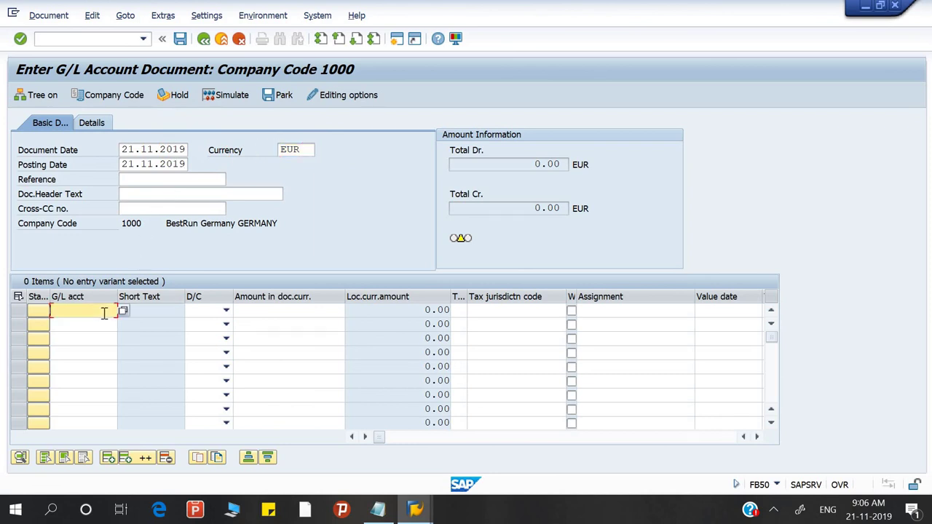
{"action": "key", "text": "alt+Tab"}
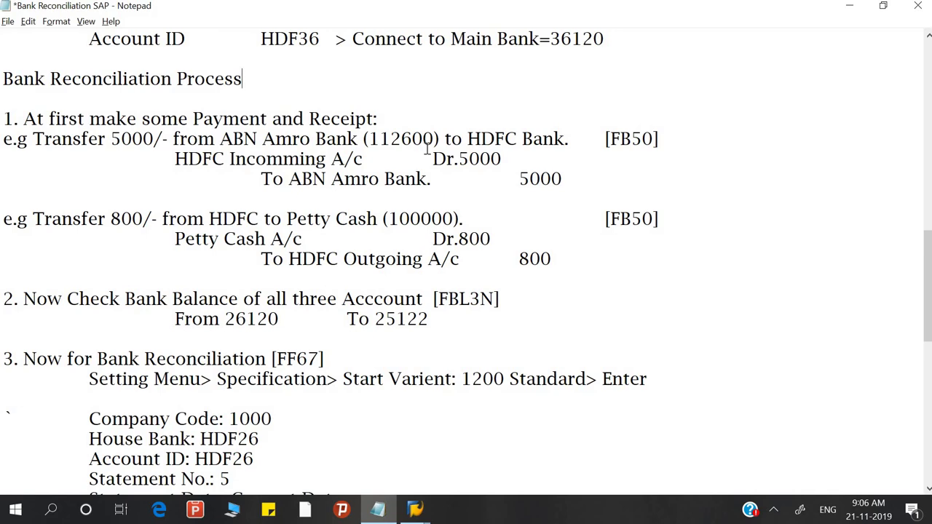
{"action": "key", "text": "alt+Tab"}
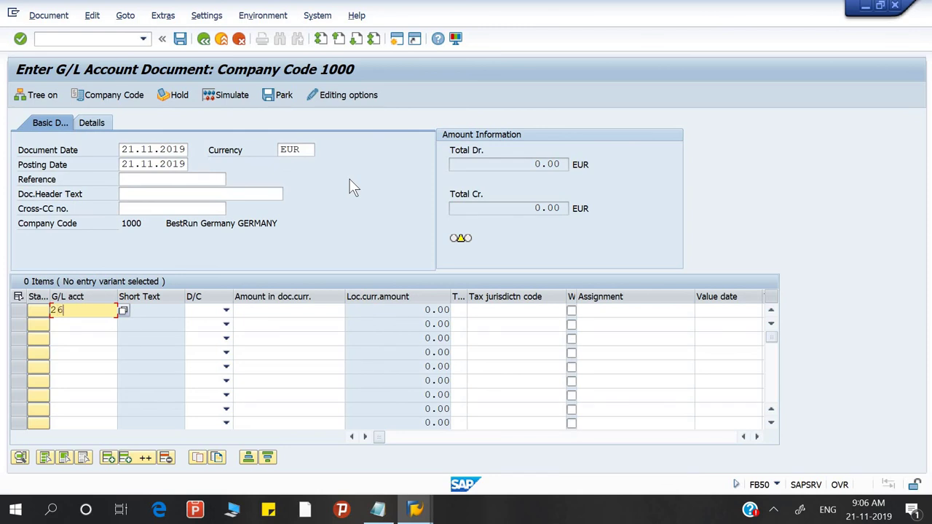
{"action": "key", "text": "BackSpace"}
{"action": "key", "text": "BackSpace"}
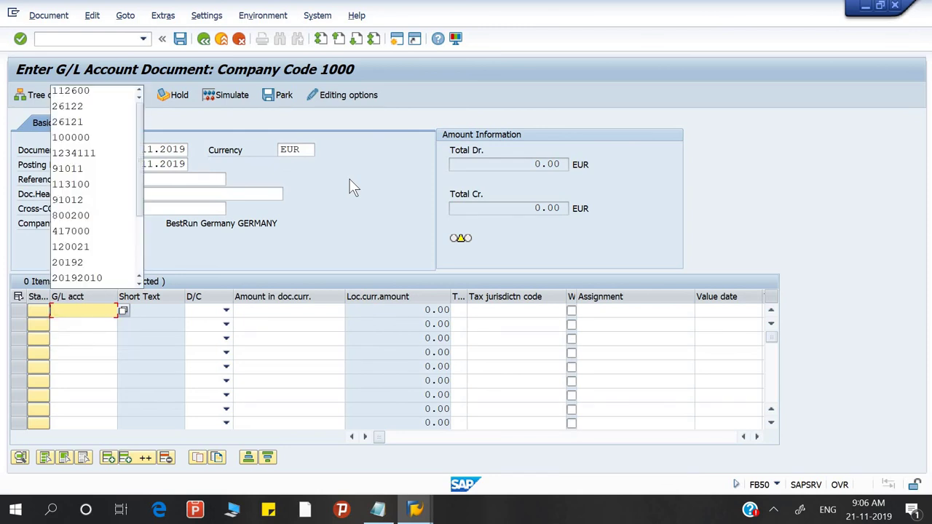
{"action": "type", "text": "36"}
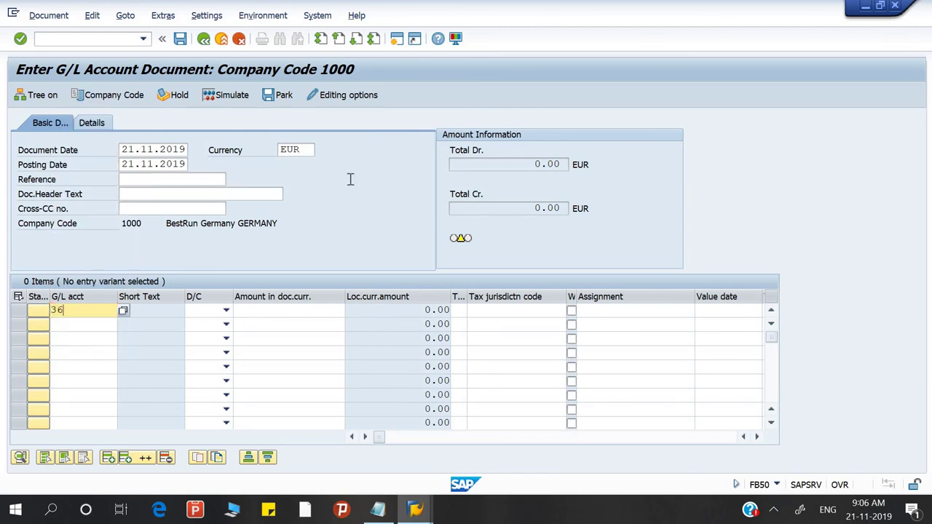
{"action": "key", "text": "alt+Tab"}
{"action": "key", "text": "alt+Tab"}
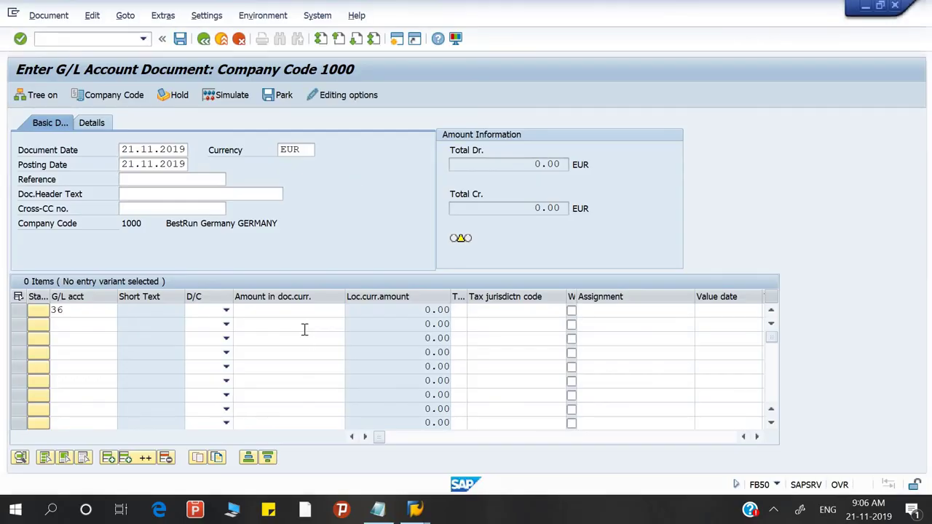
{"action": "key", "text": "BackSpace"}
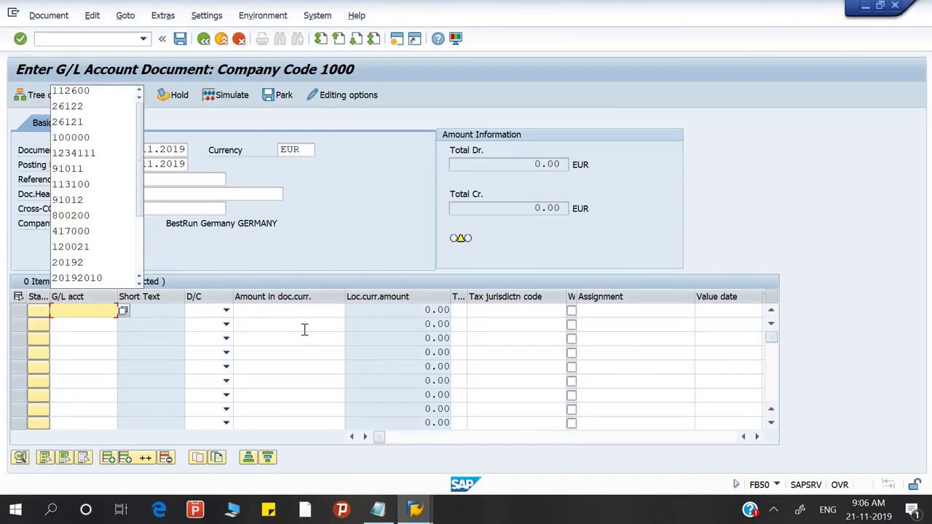
{"action": "key", "text": "F4"}
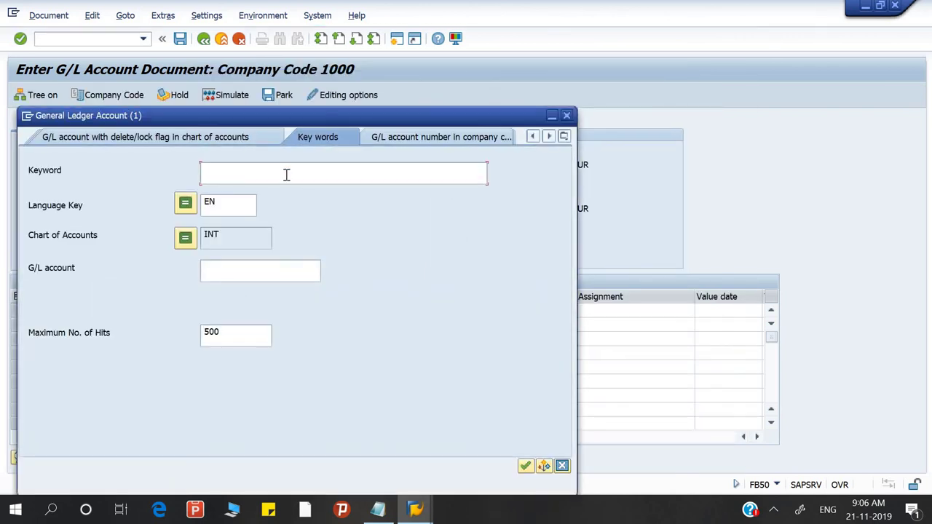
Step: Find account 36122 HDFC Incomming A/c by keyword 'deep' and enter it as a 5000 debit on line one
{"action": "type", "text": "deep"}
{"action": "key", "text": "Return"}
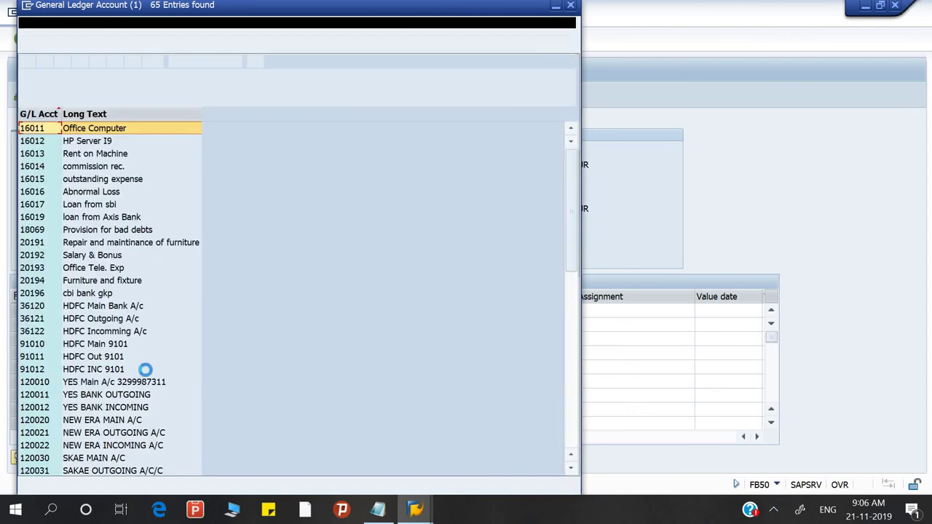
{"action": "left_click", "coordinate": [104, 333]}
{"action": "double_click", "coordinate": [104, 333]}
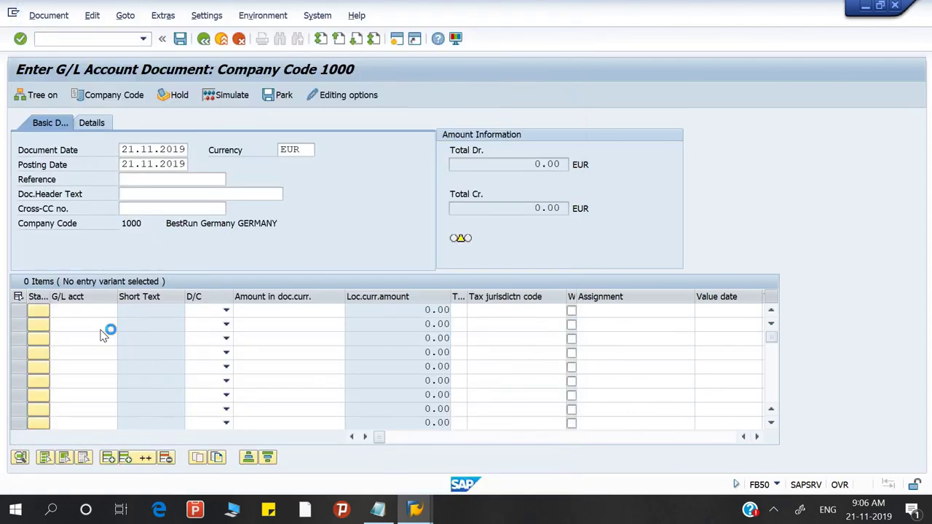
{"action": "left_click", "coordinate": [226, 311]}
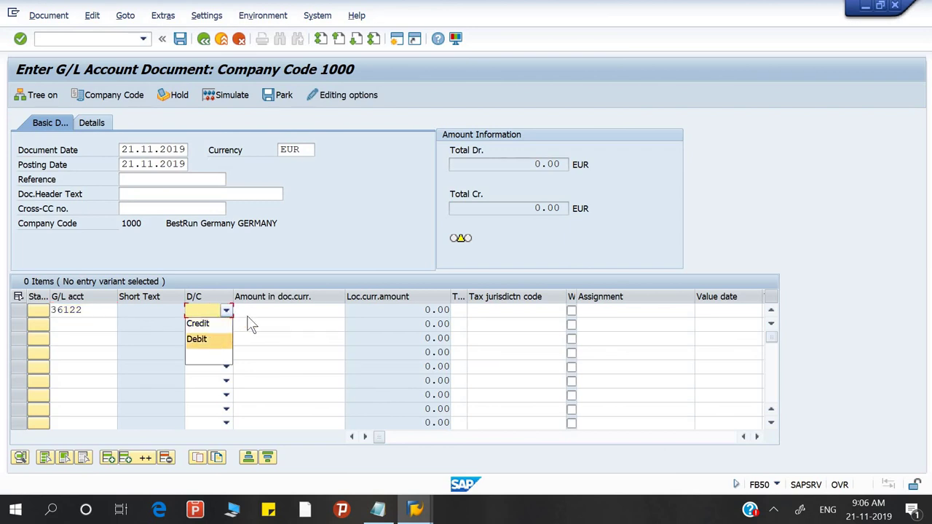
{"action": "key", "text": "Return"}
{"action": "left_click", "coordinate": [259, 310]}
{"action": "key", "text": "alt+Tab"}
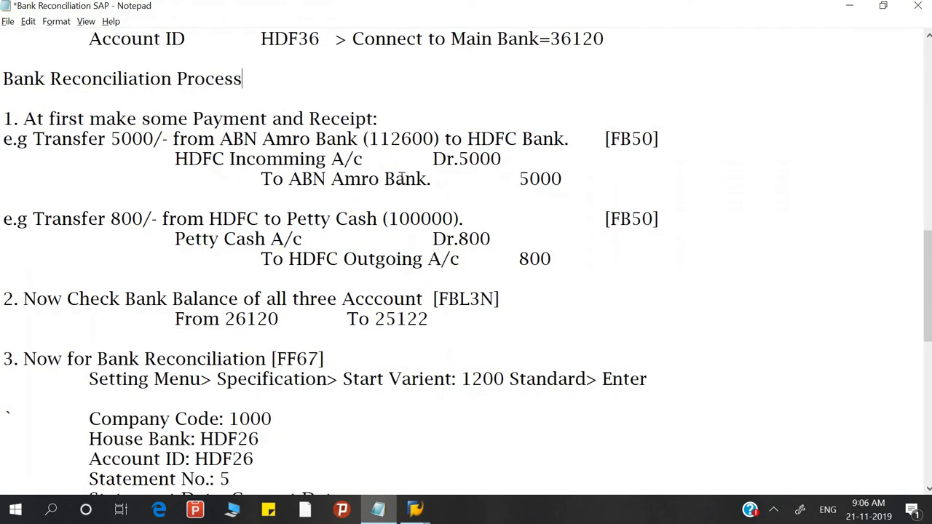
{"action": "key", "text": "alt+Tab"}
{"action": "type", "text": "50"}
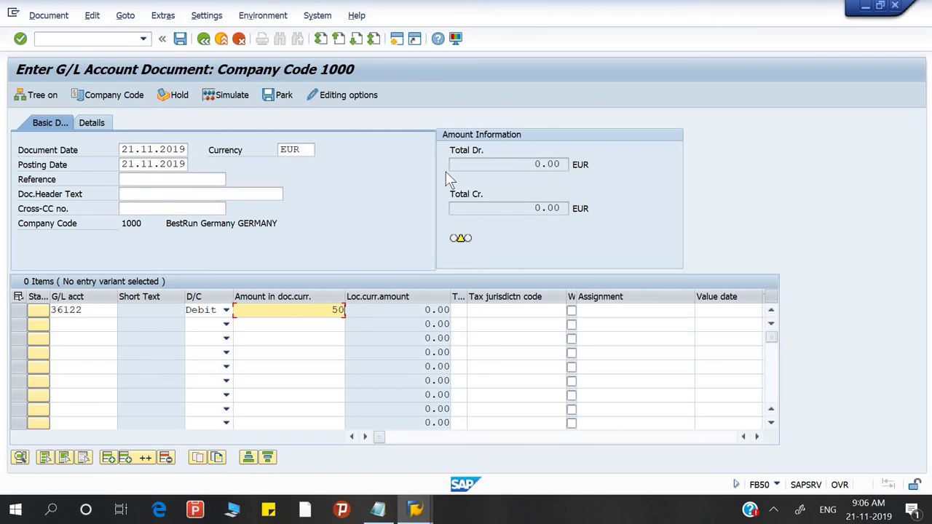
{"action": "type", "text": "00"}
{"action": "key", "text": "alt+Tab"}
{"action": "key", "text": "alt+Tab"}
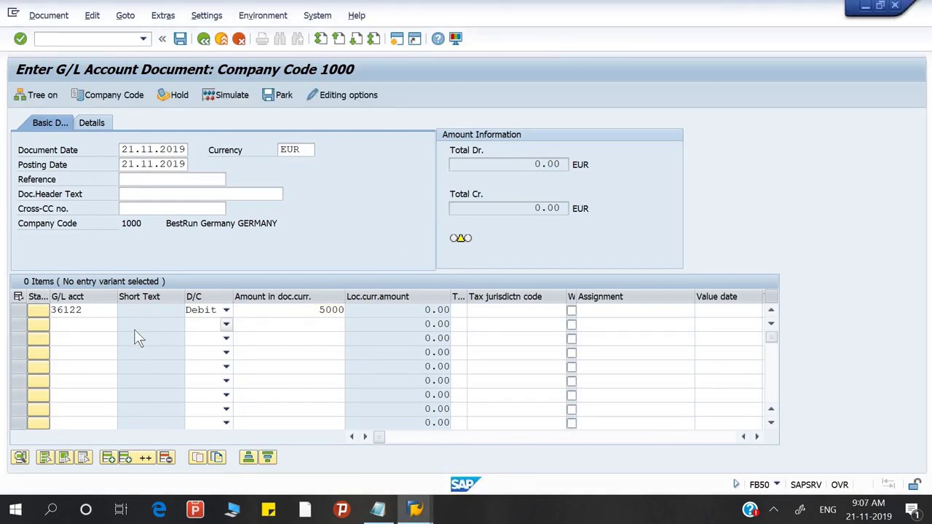
{"action": "key", "text": "Return"}
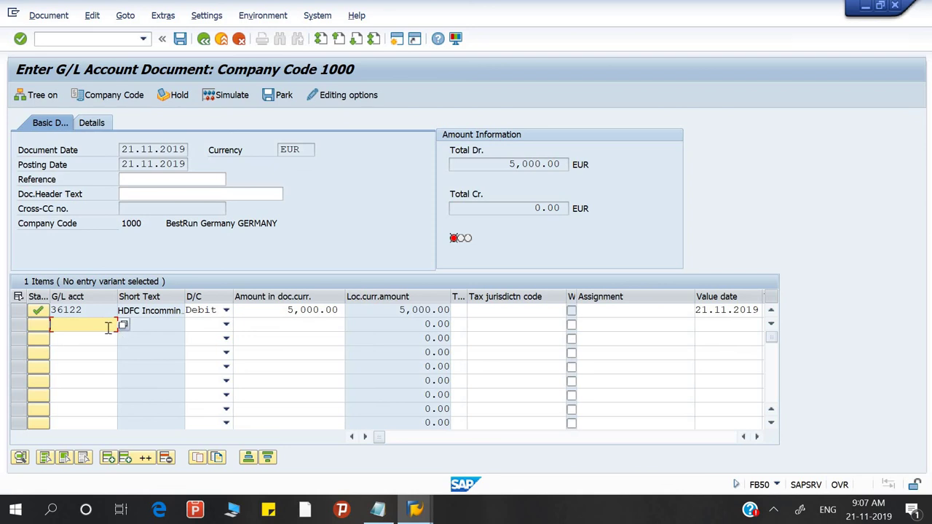
Step: Credit 5,000 to ABN Amro account 112600 on line two and post the document
{"action": "type", "text": "1126"}
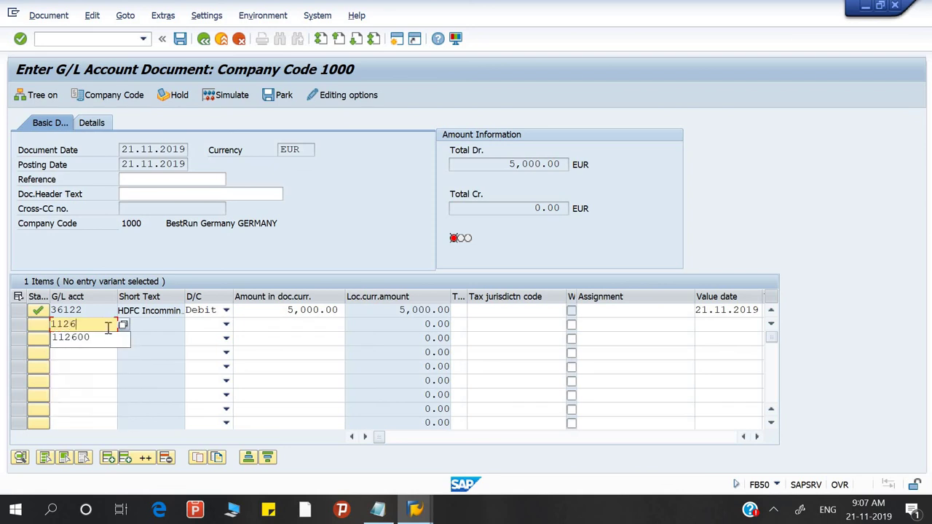
{"action": "type", "text": "00"}
{"action": "key", "text": "Return"}
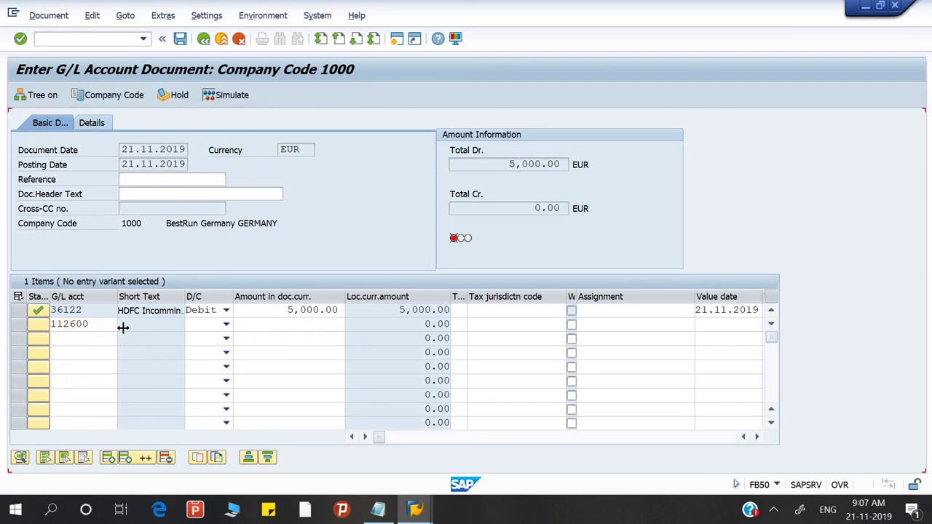
{"action": "left_click", "coordinate": [294, 323]}
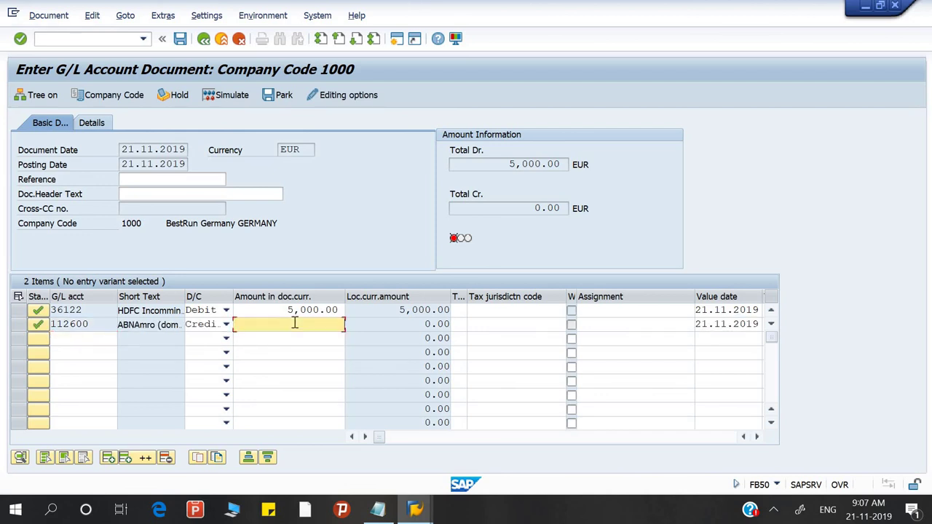
{"action": "type", "text": "5,00"}
{"action": "type", "text": "000"}
{"action": "key", "text": "Return"}
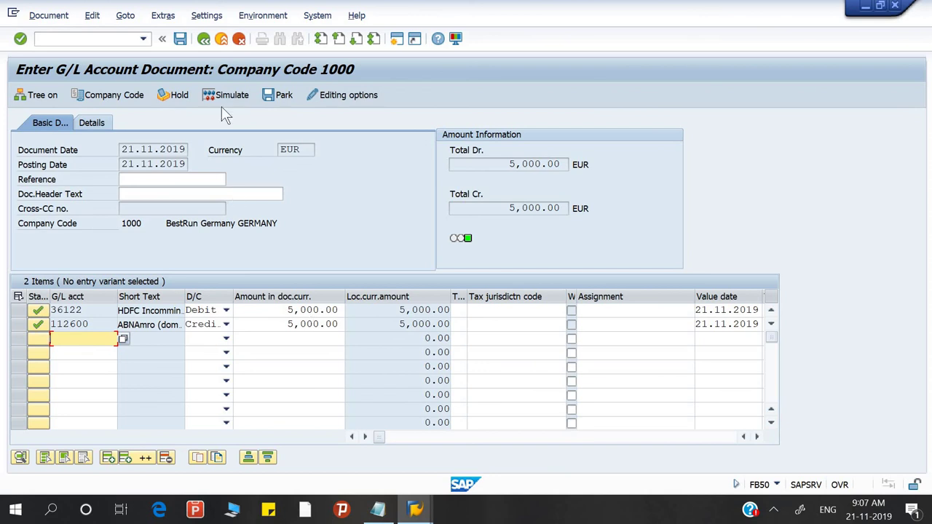
{"action": "left_click", "coordinate": [180, 39]}
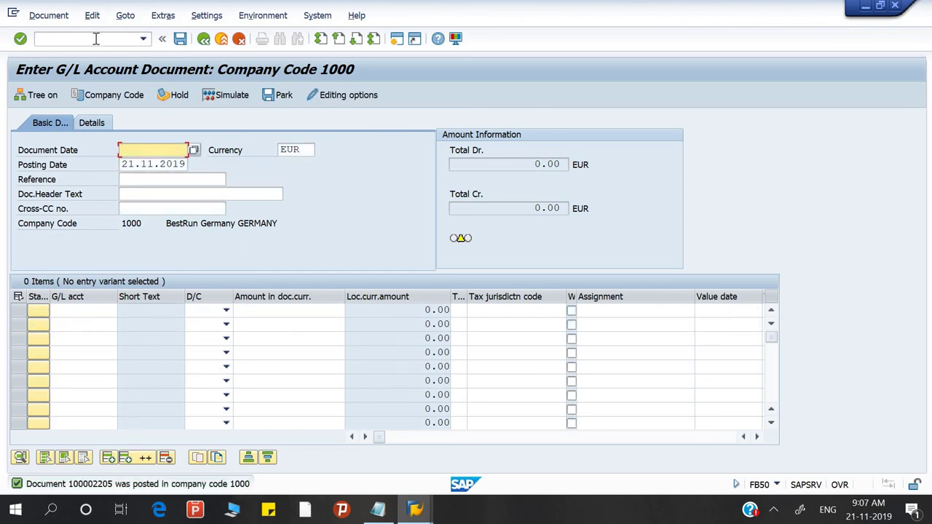
Step: Enter document date 21.11.2019 in the new G/L document header
{"action": "left_click", "coordinate": [378, 509]}
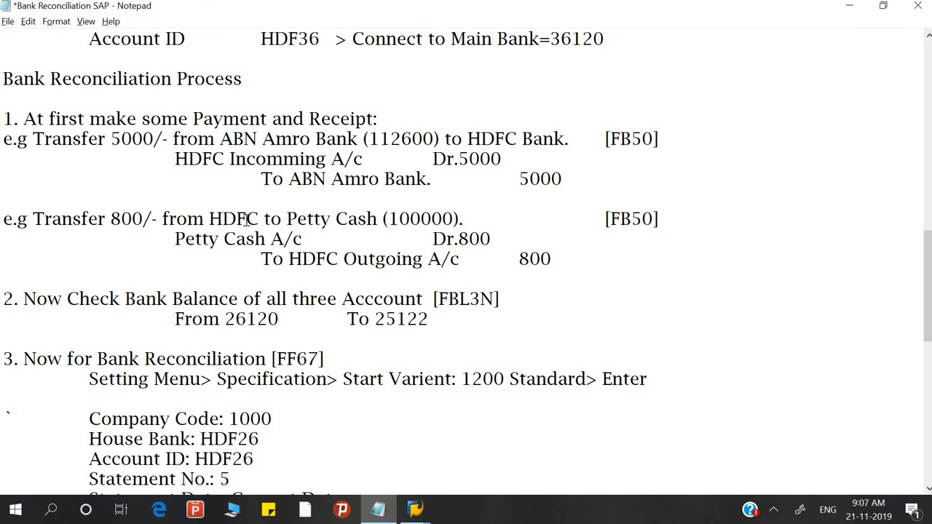
{"action": "key", "text": "alt+Tab"}
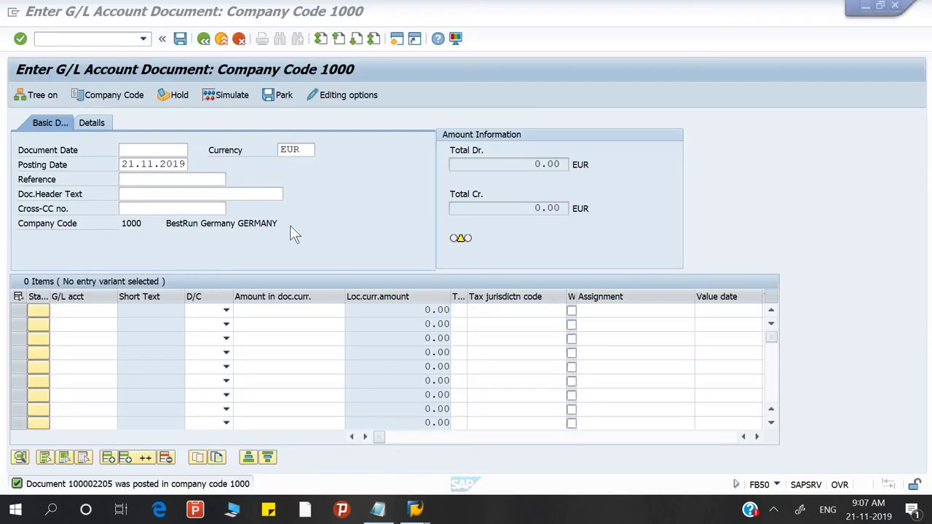
{"action": "left_click", "coordinate": [151, 152]}
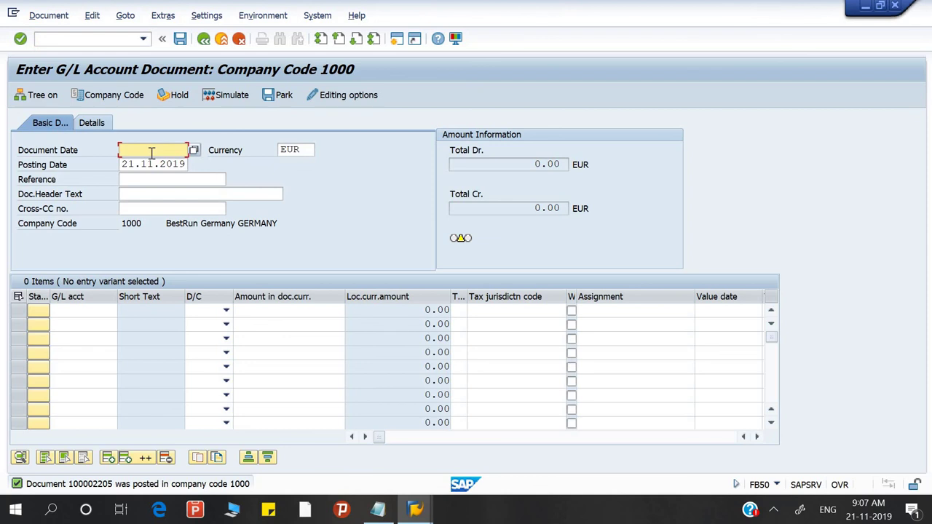
{"action": "type", "text": "21.11.2019"}
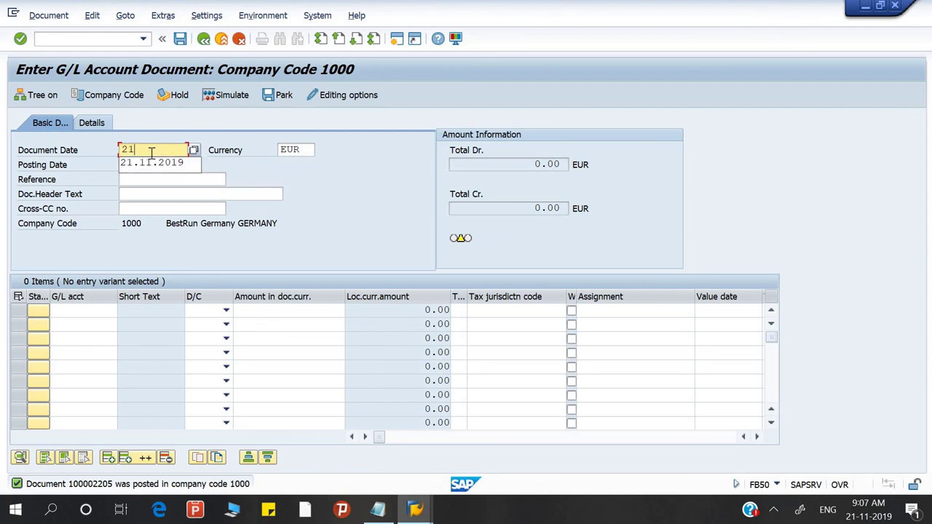
{"action": "key", "text": "Tab"}
{"action": "key", "text": "Tab"}
{"action": "key", "text": "Tab"}
{"action": "key", "text": "Tab"}
{"action": "key", "text": "Tab"}
{"action": "key", "text": "Tab"}
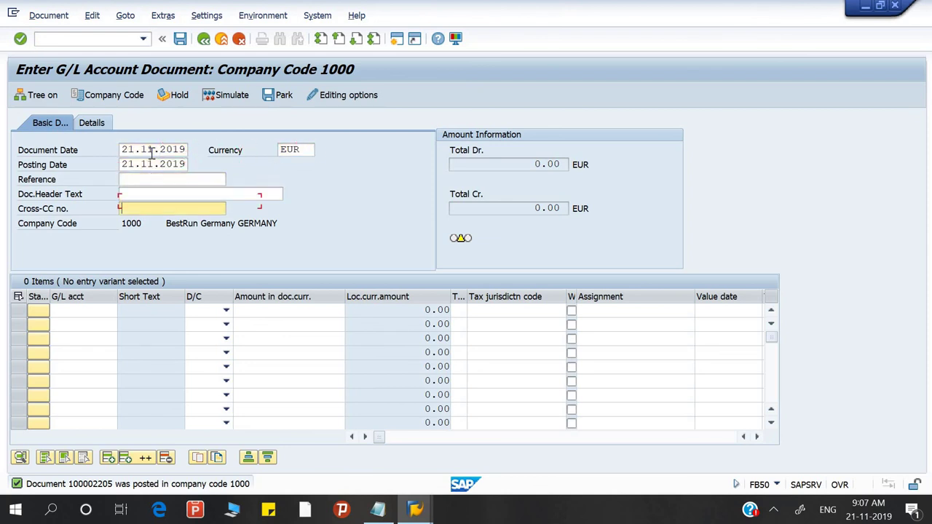
{"action": "key", "text": "Tab"}
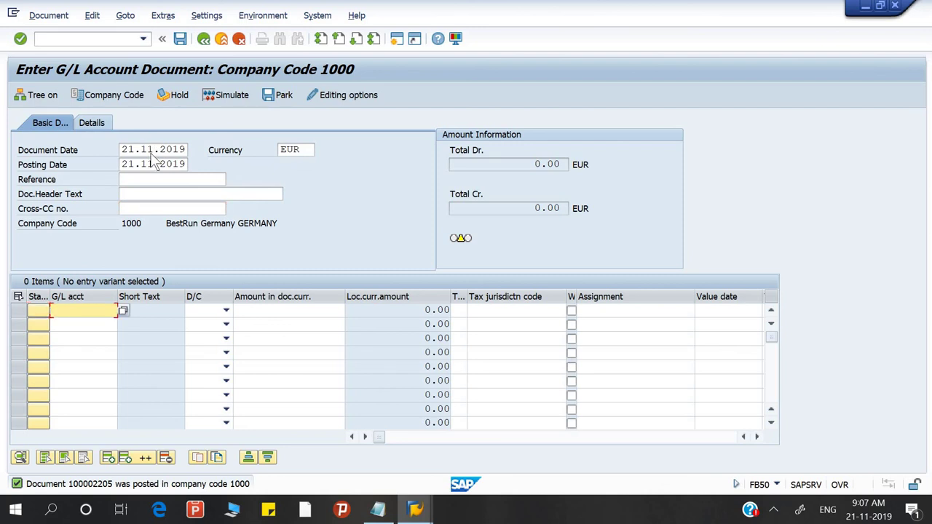
Step: Enter Petty cash account 100000 as an 800 debit on line one
{"action": "type", "text": "100000"}
{"action": "key", "text": "Return"}
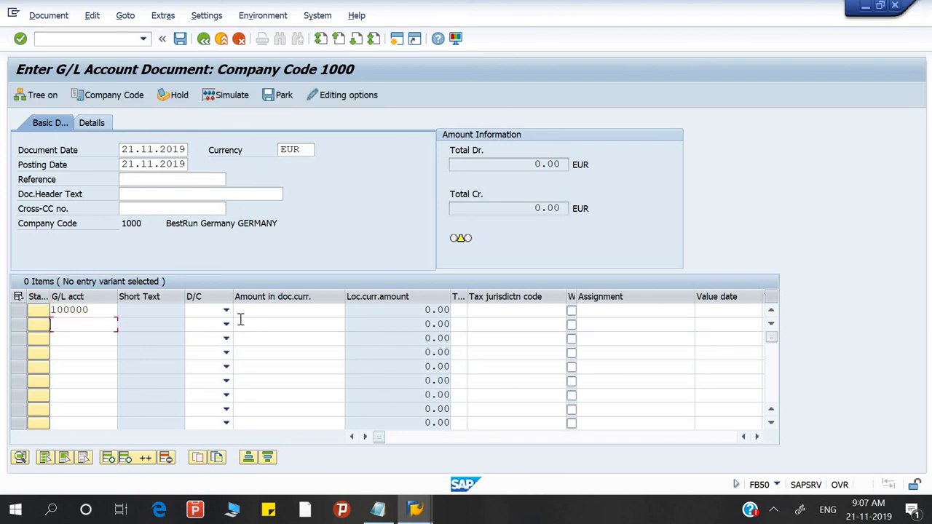
{"action": "left_click", "coordinate": [225, 312]}
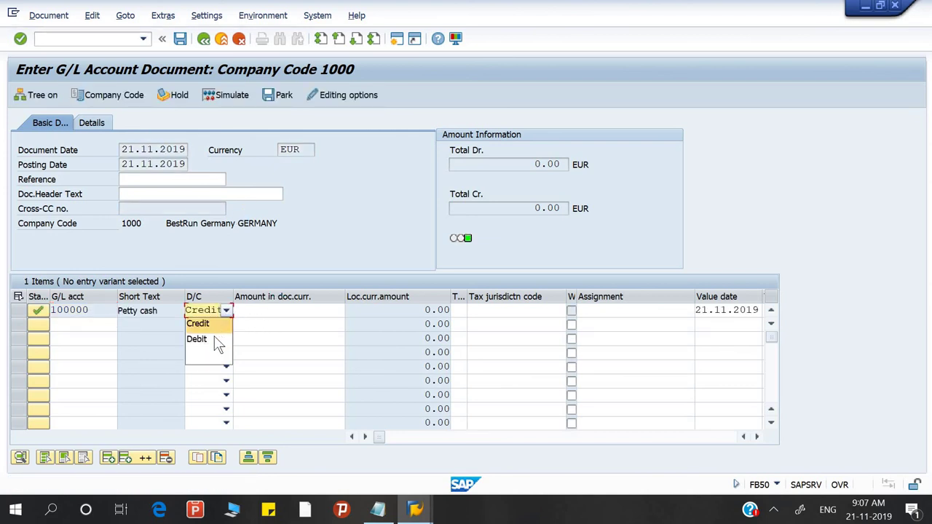
{"action": "left_click", "coordinate": [214, 340]}
{"action": "left_click", "coordinate": [287, 313]}
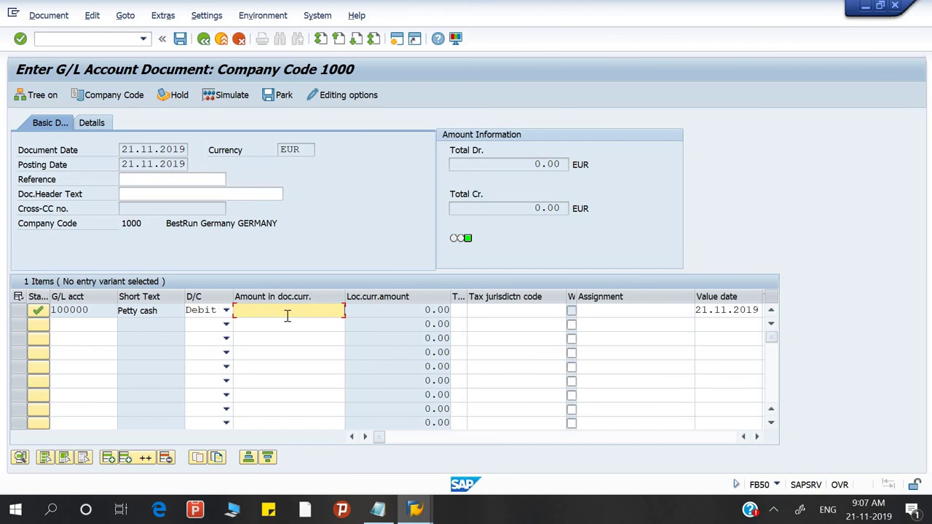
{"action": "key", "text": "Return"}
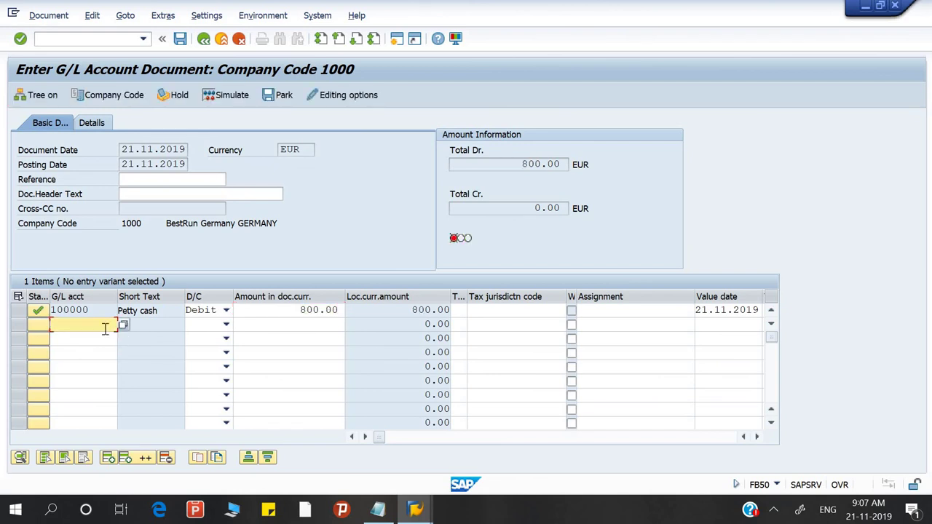
{"action": "key", "text": "alt+Tab"}
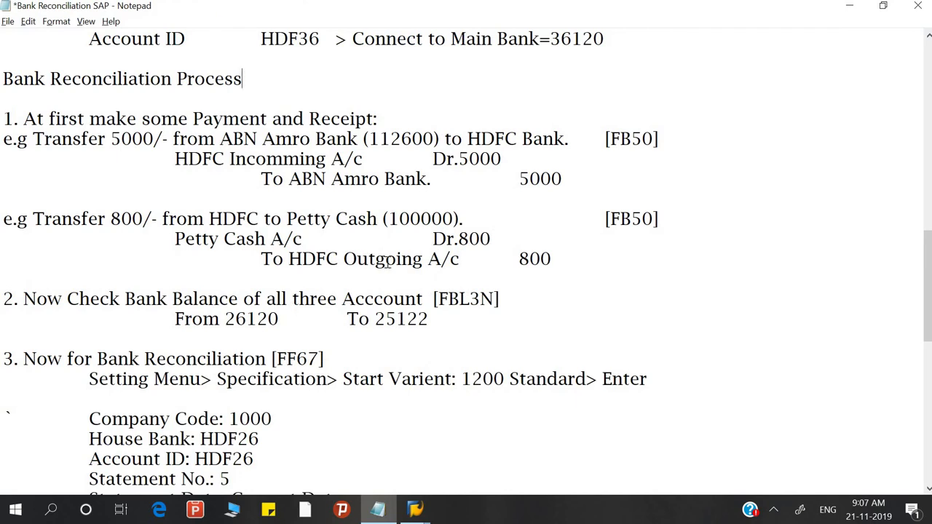
{"action": "key", "text": "alt+Tab"}
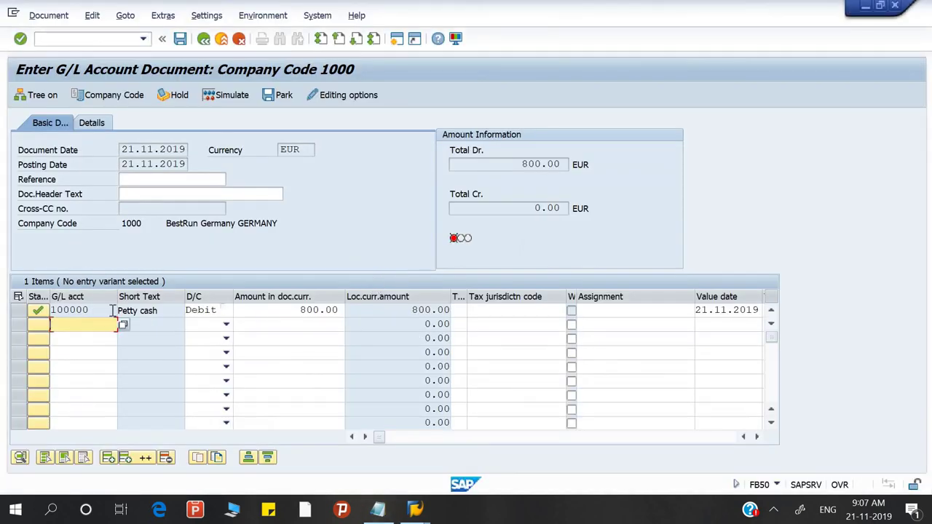
Step: Enter HDFC Outgoing account 36121 on line two and move to its 800 credit amount
{"action": "type", "text": "3"}
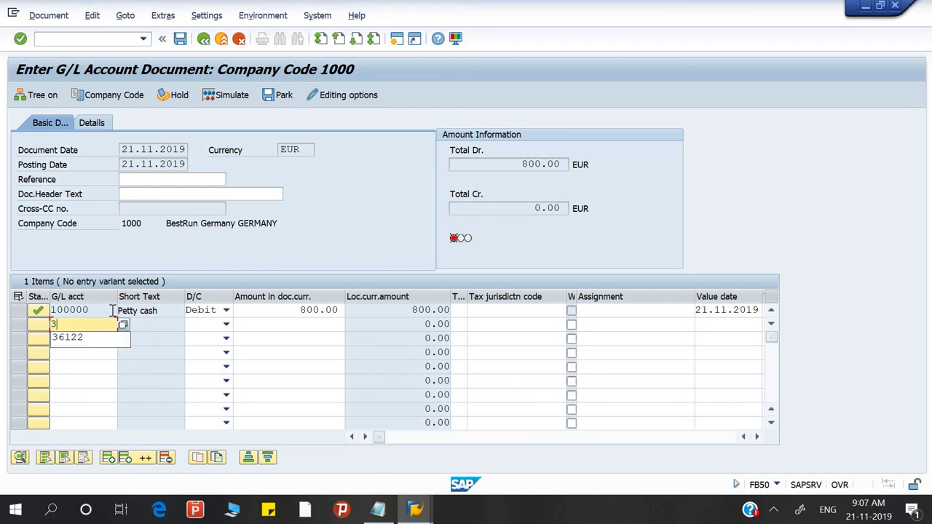
{"action": "key", "text": "Down"}
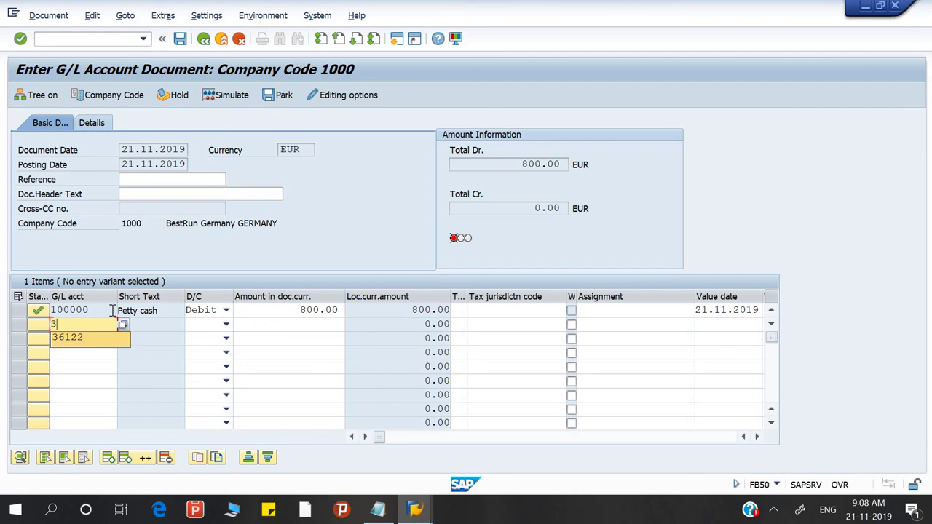
{"action": "type", "text": "6"}
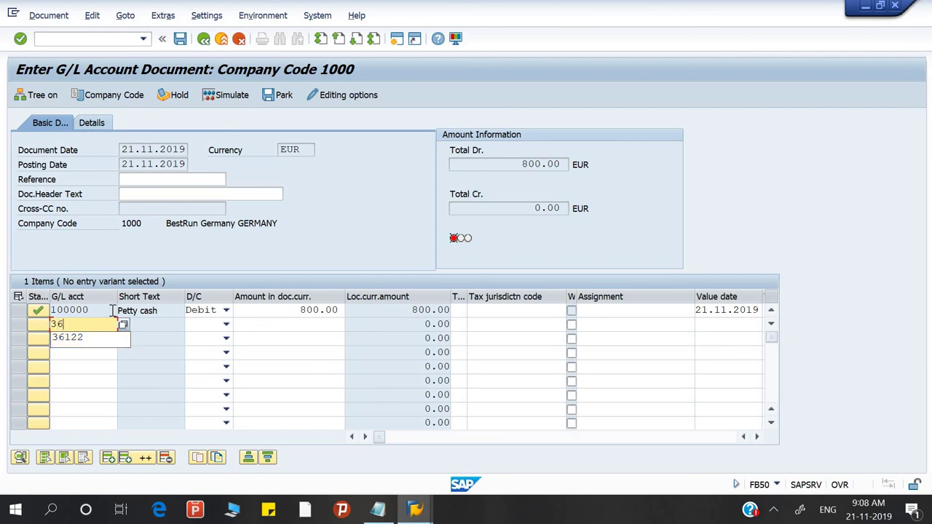
{"action": "type", "text": "121"}
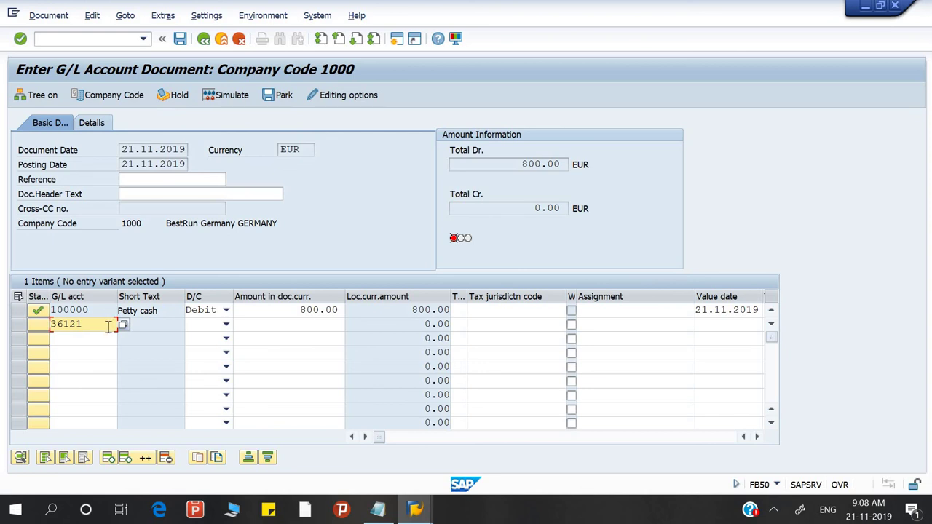
{"action": "key", "text": "Return"}
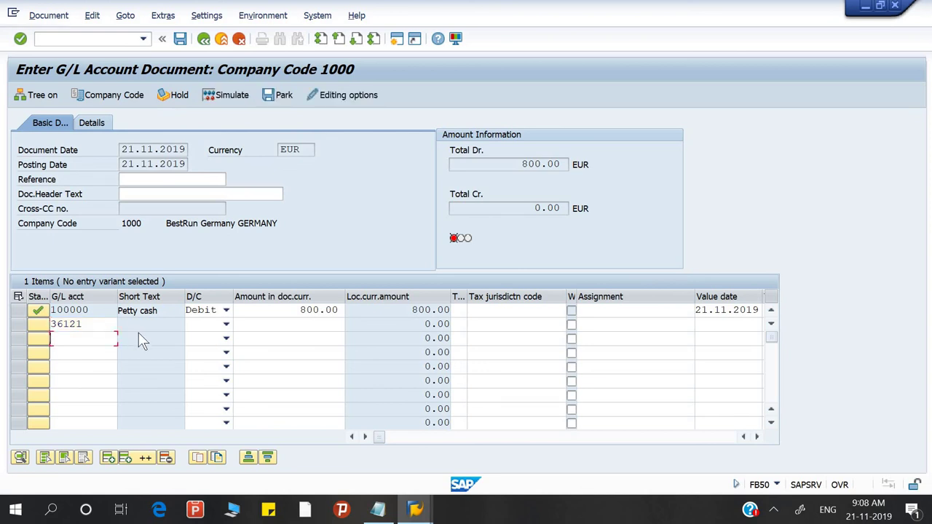
{"action": "left_click", "coordinate": [303, 321]}
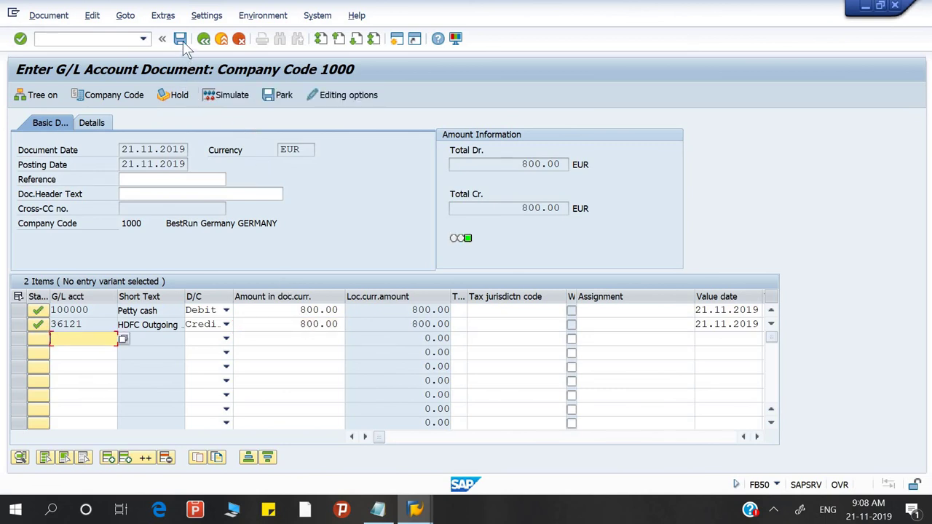
Step: Simulate the 800 petty cash transfer, then post it as document 100002206
{"action": "left_click", "coordinate": [238, 96]}
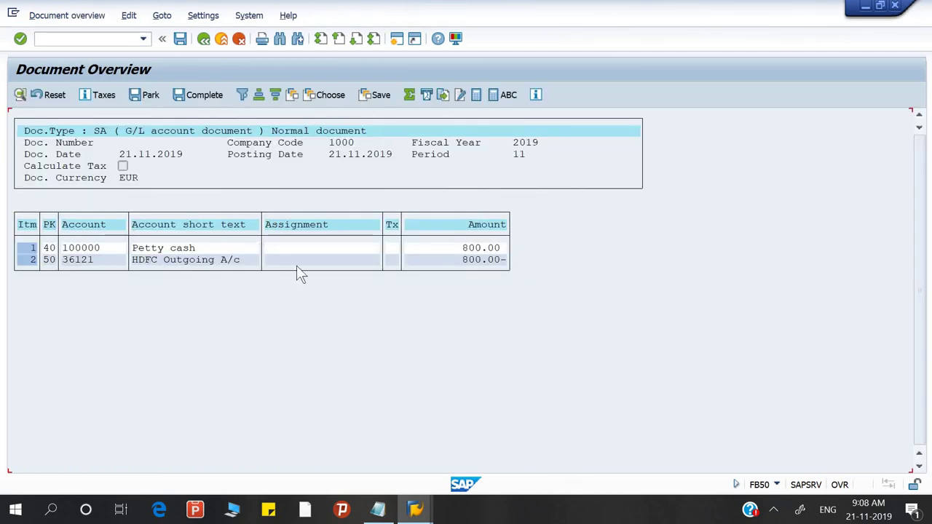
{"action": "left_click", "coordinate": [179, 39]}
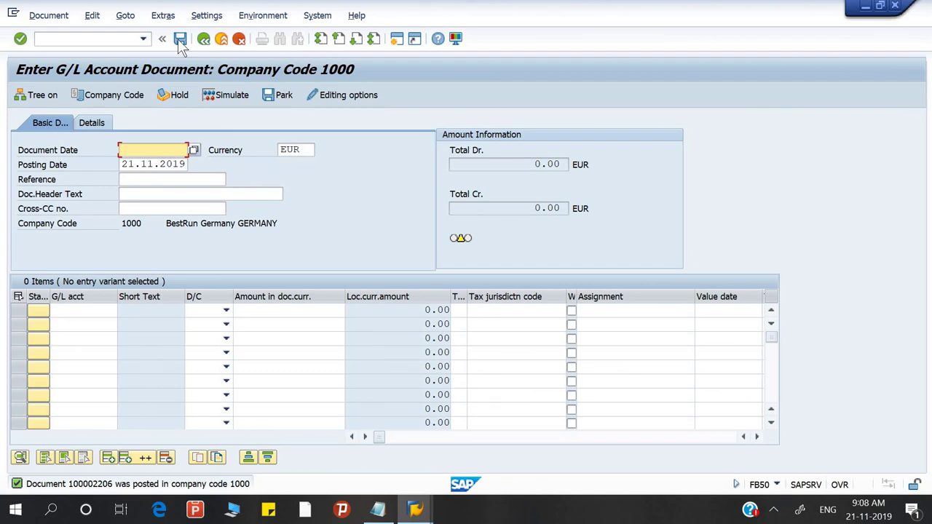
Step: Launch FBL3N with /nFBL3N and set the G/L account range 36120 to 36122
{"action": "left_click", "coordinate": [129, 39]}
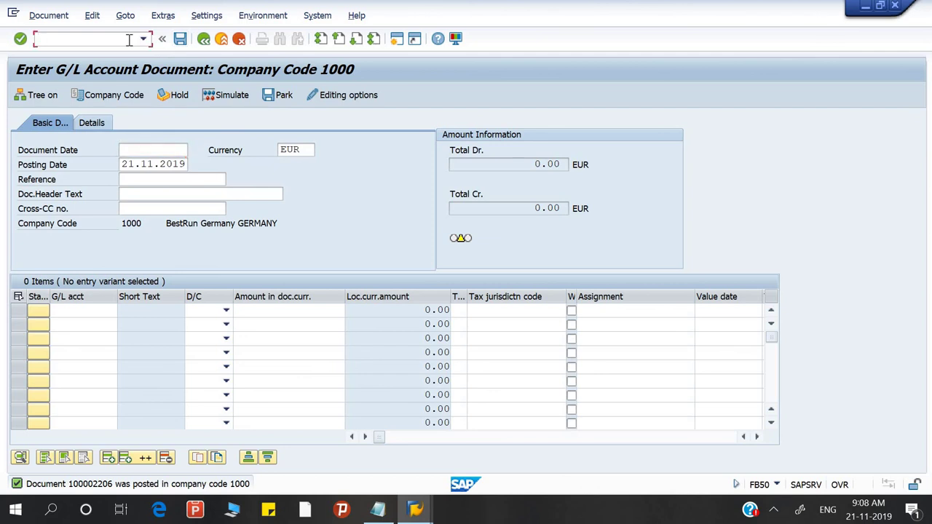
{"action": "type", "text": "/nFBL3n"}
{"action": "key", "text": "Return"}
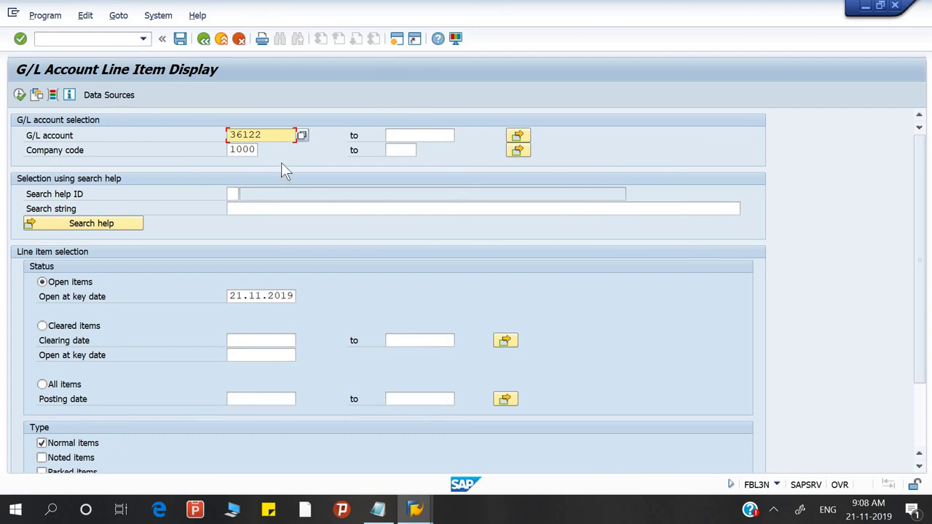
{"action": "left_click", "coordinate": [277, 135]}
{"action": "key", "text": "BackSpace"}
{"action": "type", "text": "0"}
{"action": "key", "text": "Tab"}
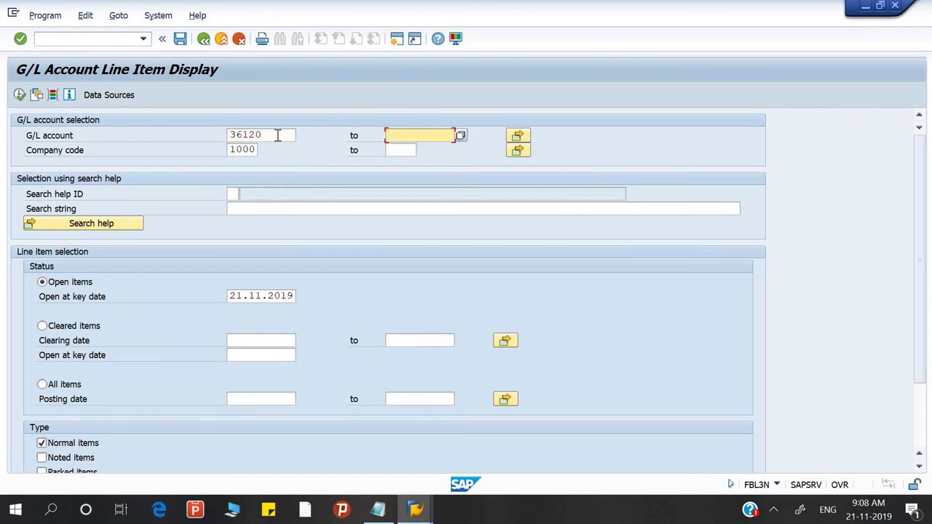
{"action": "type", "text": "36122"}
Step: Run the report and review HDFC items: 800.00- on 36121, 5,000.00 on 36122, balance 4,200.00 EUR
{"action": "left_click", "coordinate": [19, 95]}
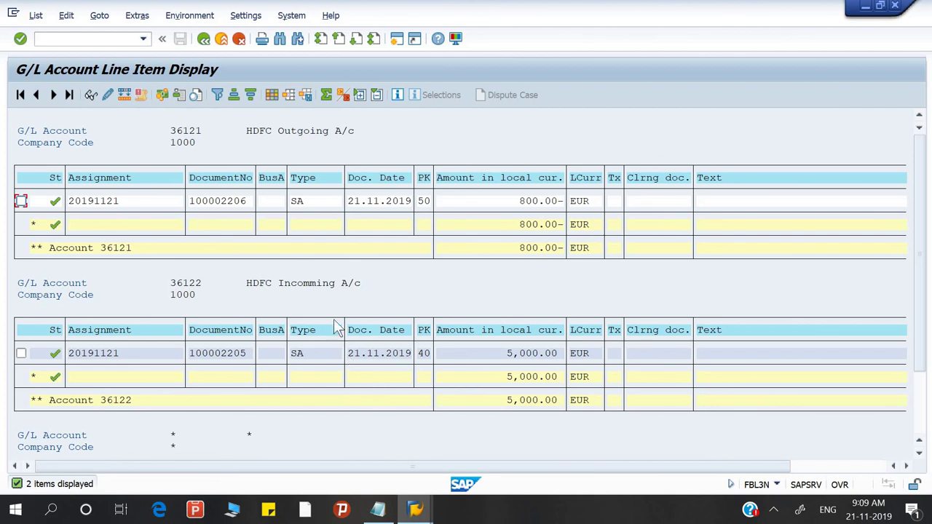
{"action": "scroll", "coordinate": [530, 393], "scroll_direction": "down", "scroll_amount": 3}
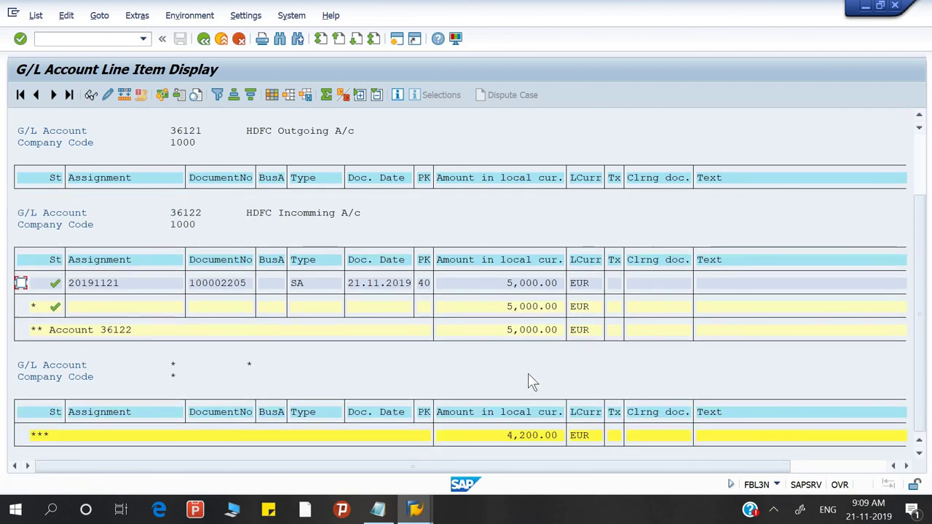
{"action": "left_click", "coordinate": [529, 376]}
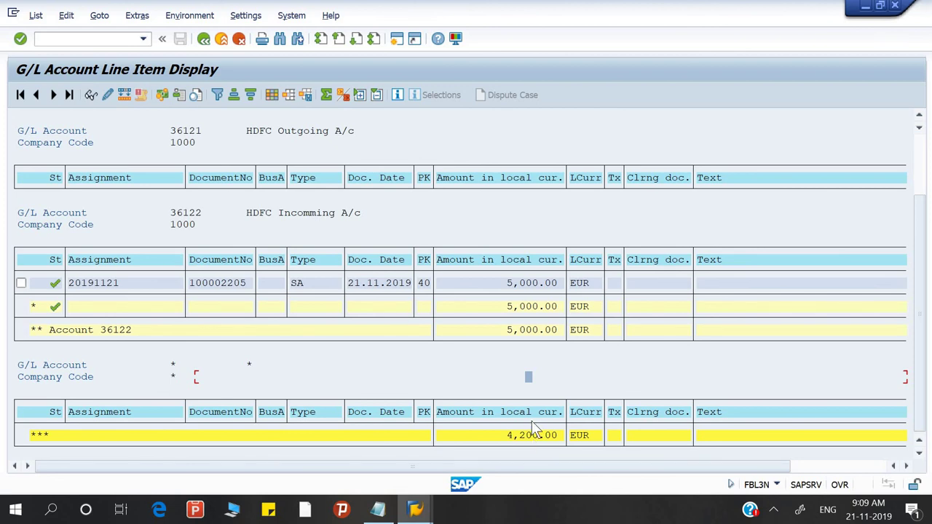
{"action": "scroll", "coordinate": [533, 429], "scroll_direction": "up", "scroll_amount": 1}
{"action": "scroll", "coordinate": [533, 430], "scroll_direction": "up", "scroll_amount": 2}
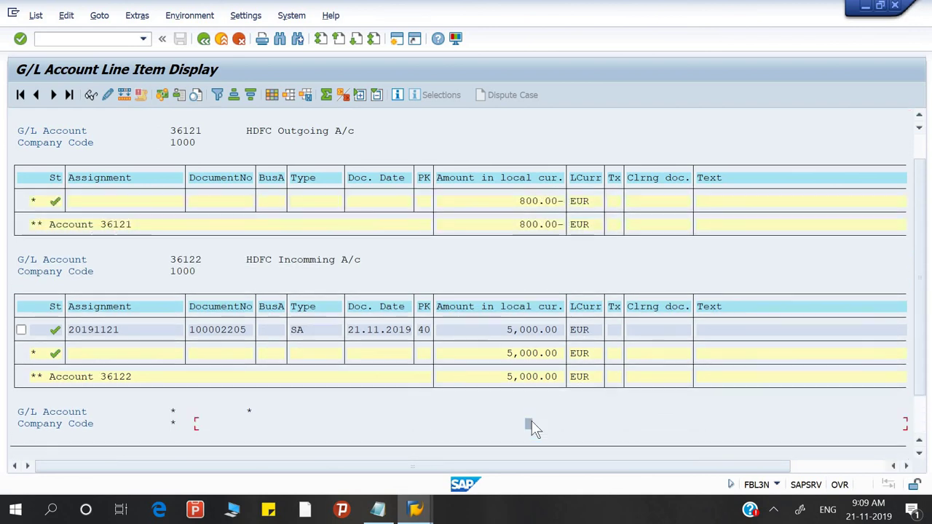
{"action": "left_click", "coordinate": [378, 509]}
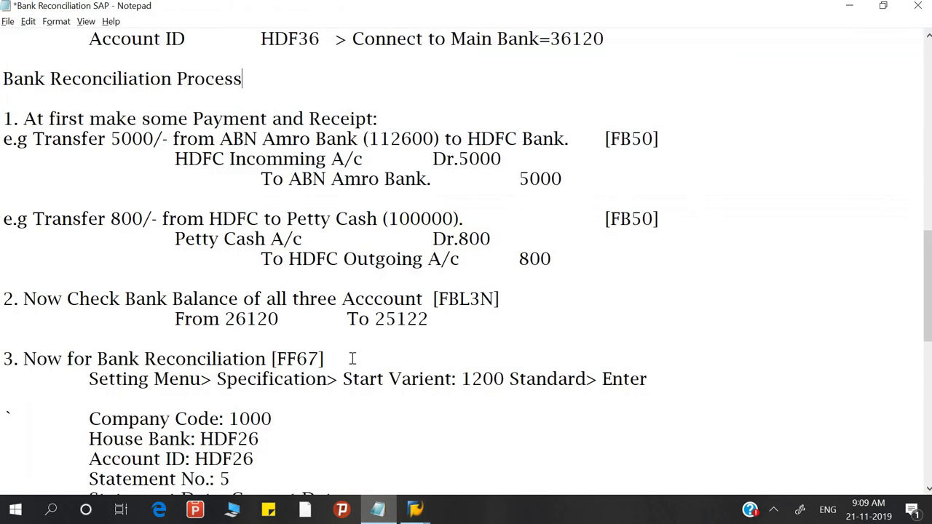
{"action": "left_click", "coordinate": [67, 298]}
{"action": "left_click", "coordinate": [93, 359]}
{"action": "scroll", "coordinate": [93, 358], "scroll_direction": "down", "scroll_amount": 5}
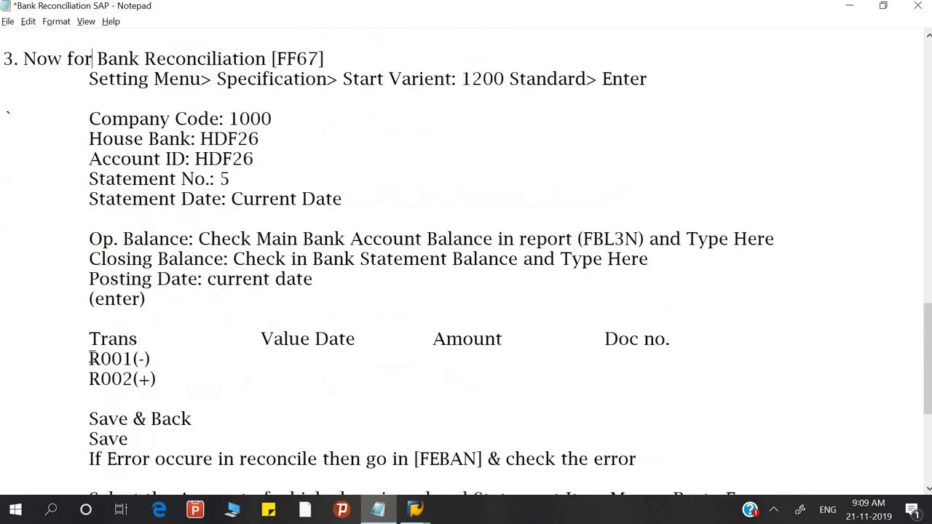
{"action": "left_click", "coordinate": [329, 64]}
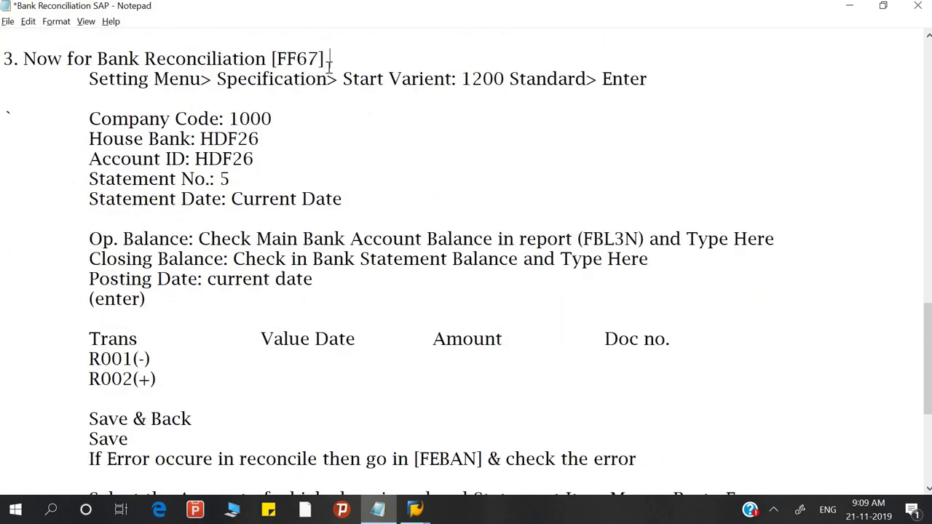